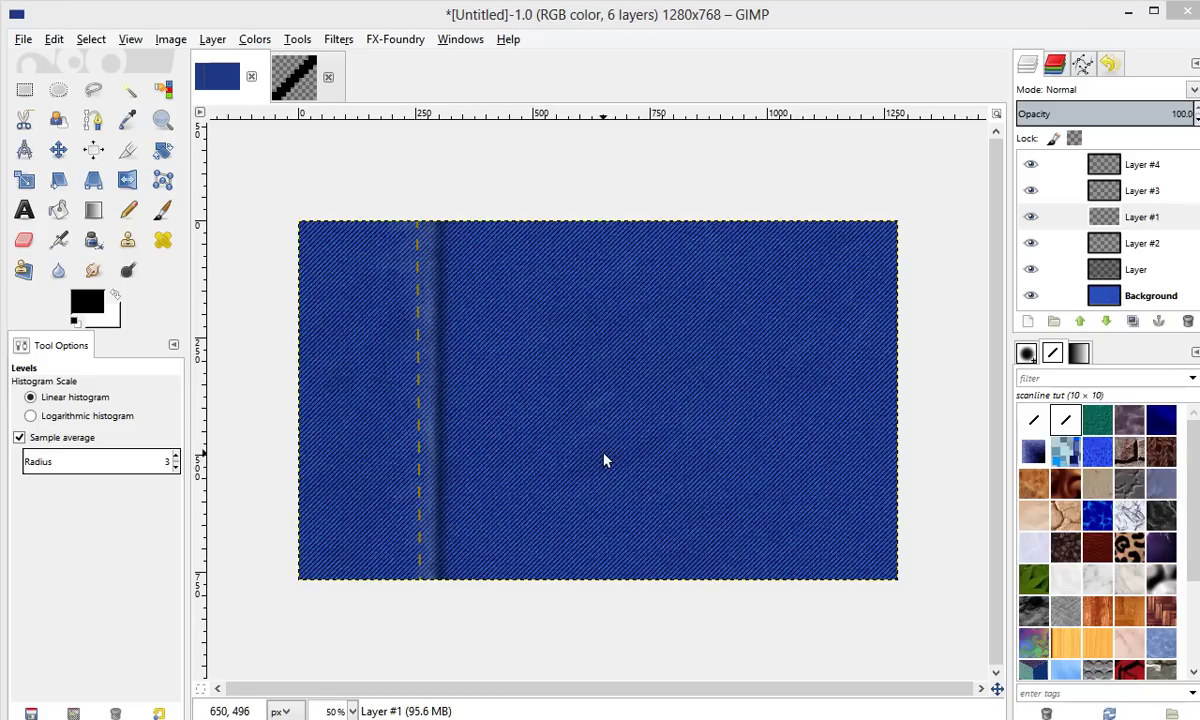
{"action": "left_click", "coordinate": [635, 458]}
{"action": "left_click", "coordinate": [1045, 589]}
{"action": "scroll", "coordinate": [683, 613], "scroll_direction": "up", "scroll_amount": 1}
{"action": "scroll", "coordinate": [683, 613], "scroll_direction": "down", "scroll_amount": 1}
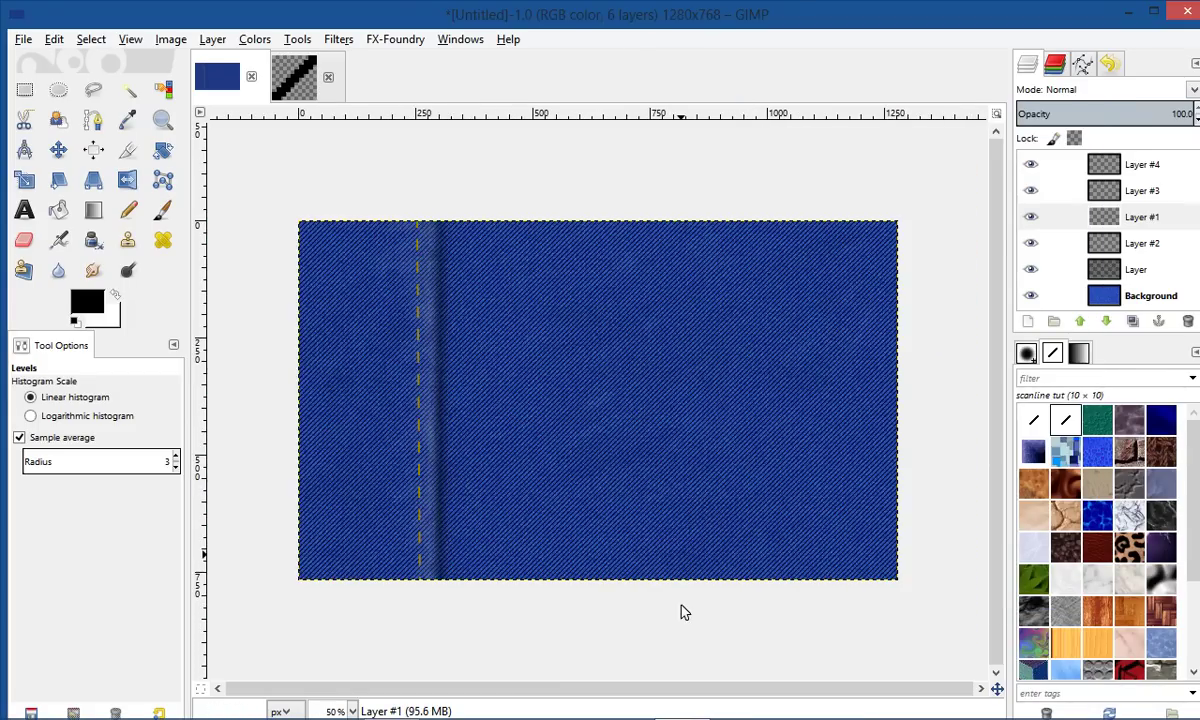
Step: Close both open images, the diagonal-line pattern and the blue denim artwork, without saving them
{"action": "left_click", "coordinate": [330, 79]}
{"action": "left_click", "coordinate": [646, 466]}
{"action": "left_click", "coordinate": [1187, 11]}
{"action": "left_click", "coordinate": [578, 466]}
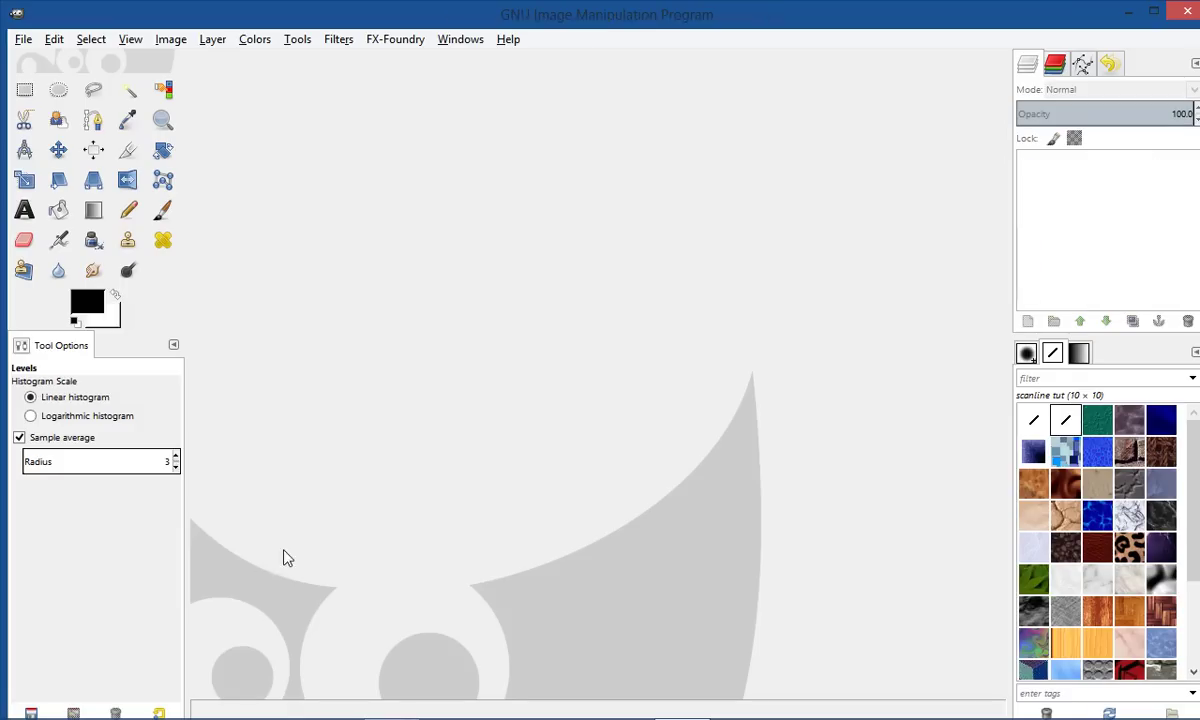
Step: Create a new 10 × 10 pixel RGB image filled with transparency
{"action": "left_click", "coordinate": [22, 40]}
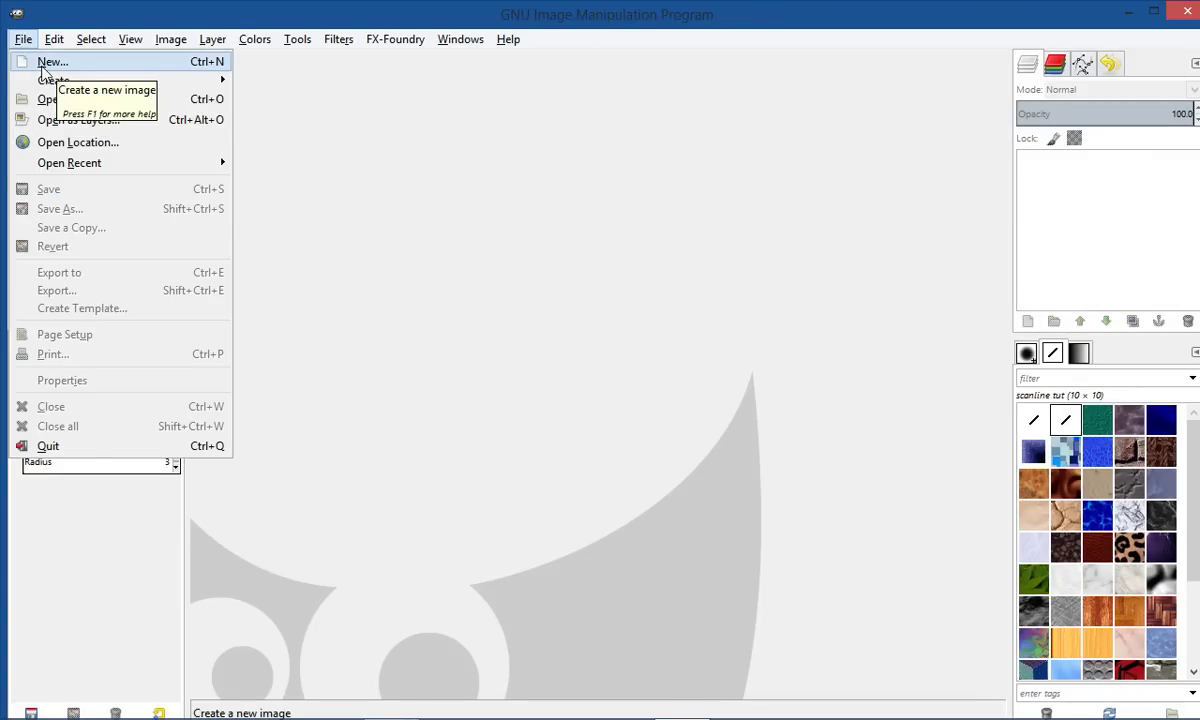
{"action": "left_click", "coordinate": [45, 63]}
{"action": "left_click_drag", "start_coordinate": [190, 22], "coordinate": [566, 128]}
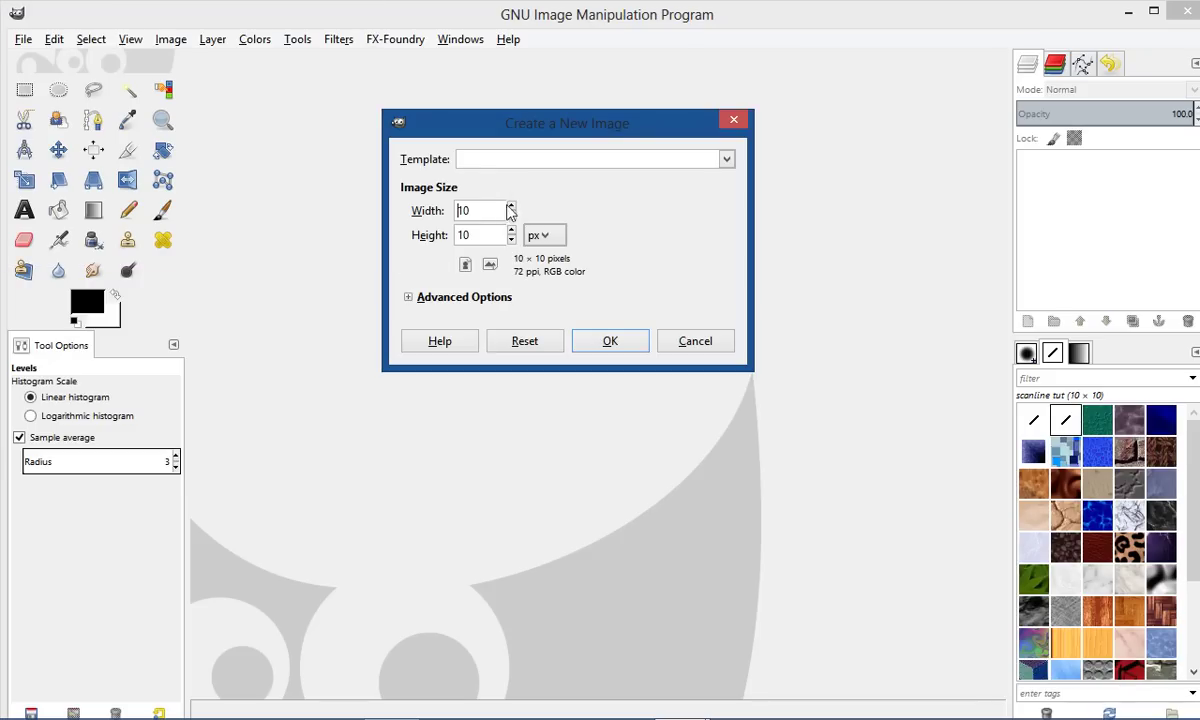
{"action": "left_click", "coordinate": [408, 298]}
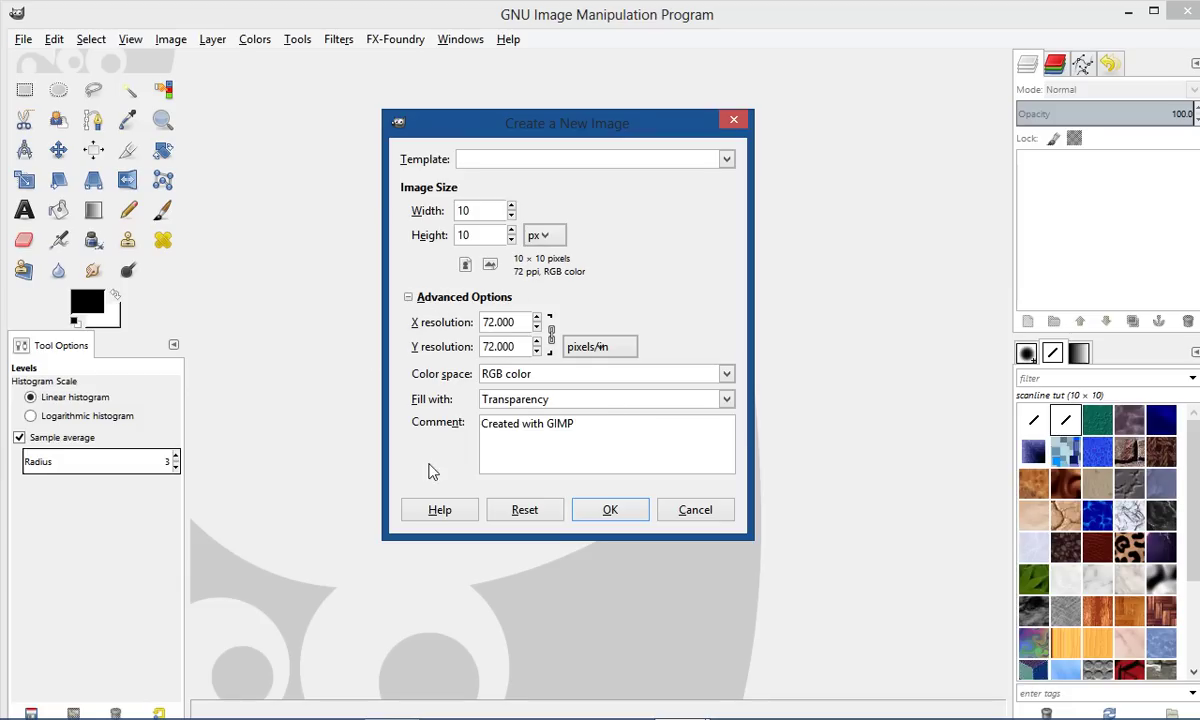
{"action": "left_click", "coordinate": [612, 510]}
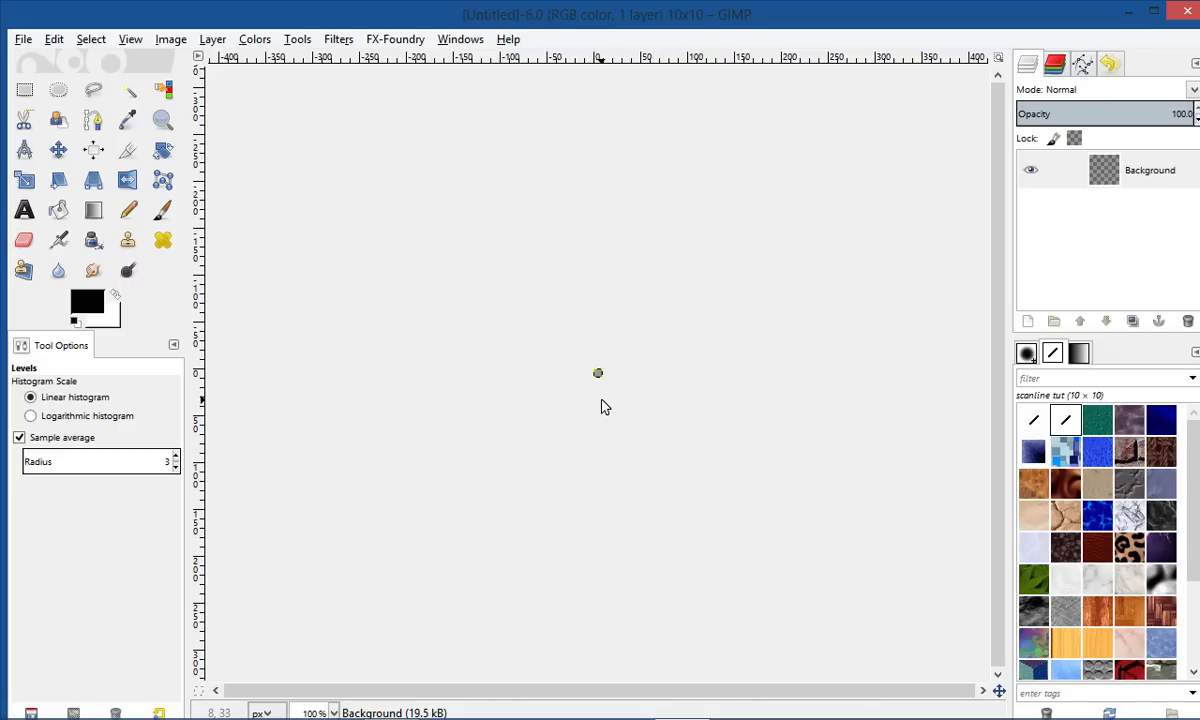
Step: Draw a black diagonal from the canvas's top-right to bottom-left corner using the Pencil with the 2. Hardness 100 brush at size 2
{"action": "key", "text": "plus"}
{"action": "key", "text": "plus"}
{"action": "key", "text": "plus"}
{"action": "key", "text": "plus"}
{"action": "key", "text": "plus"}
{"action": "key", "text": "plus"}
{"action": "key", "text": "plus"}
{"action": "key", "text": "plus"}
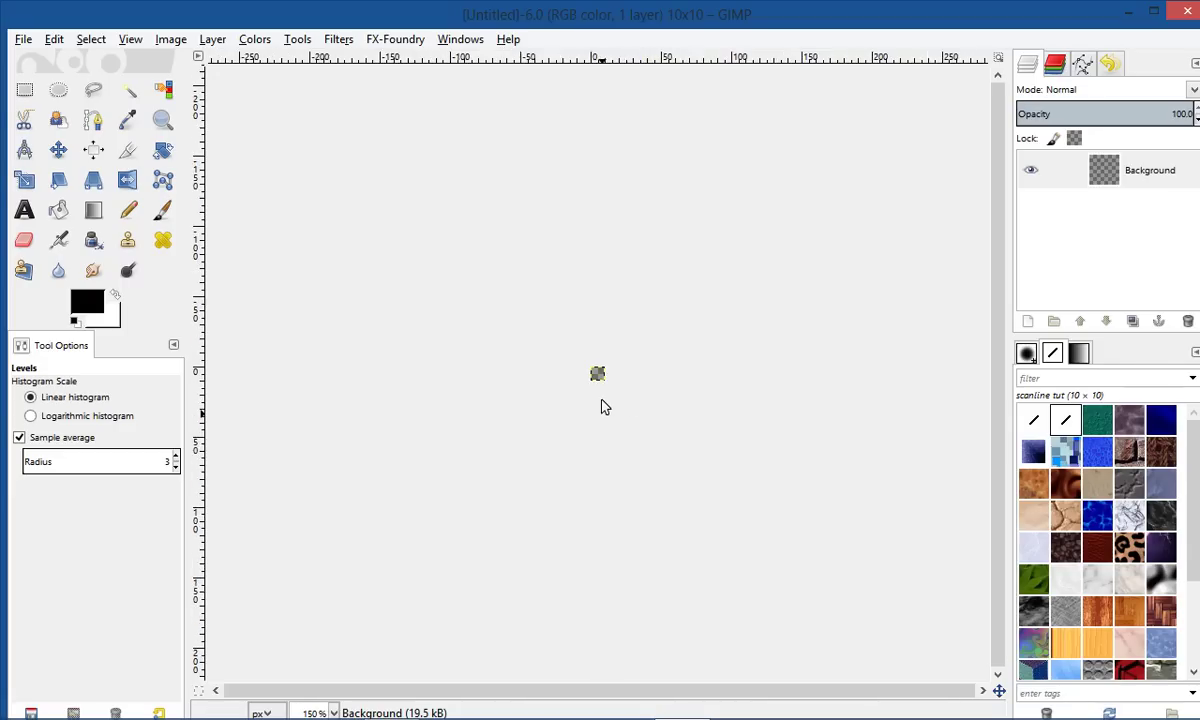
{"action": "key", "text": "plus"}
{"action": "key", "text": "plus"}
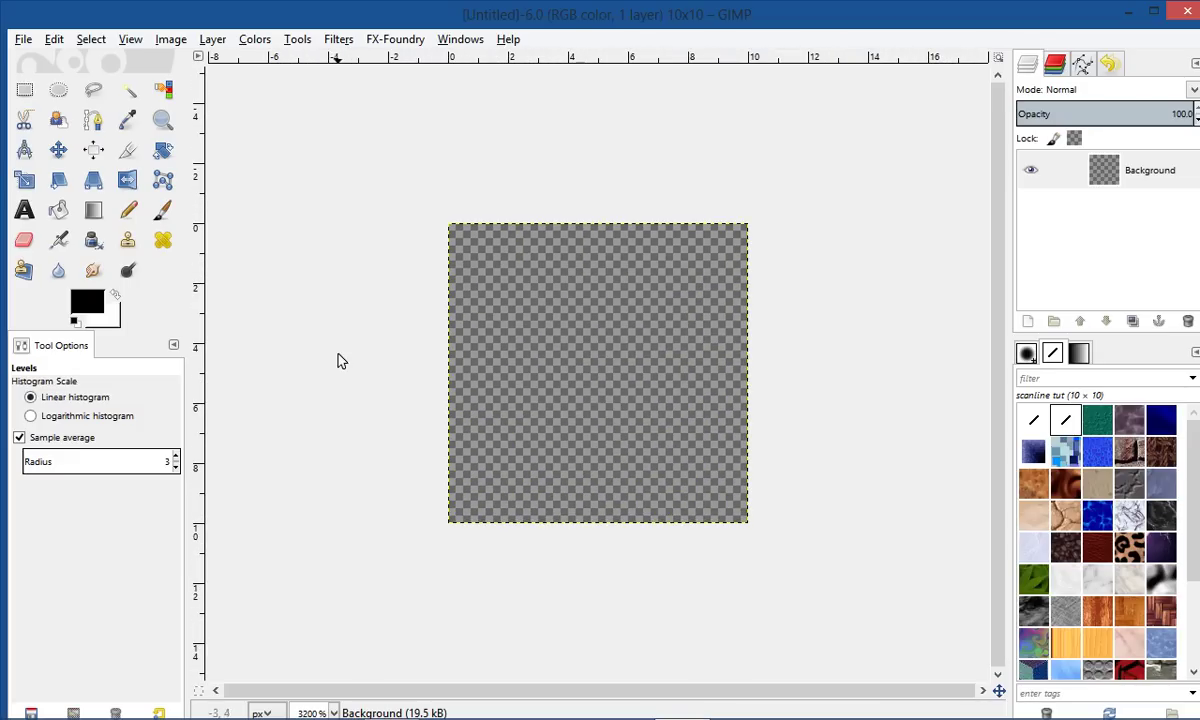
{"action": "left_click", "coordinate": [130, 212]}
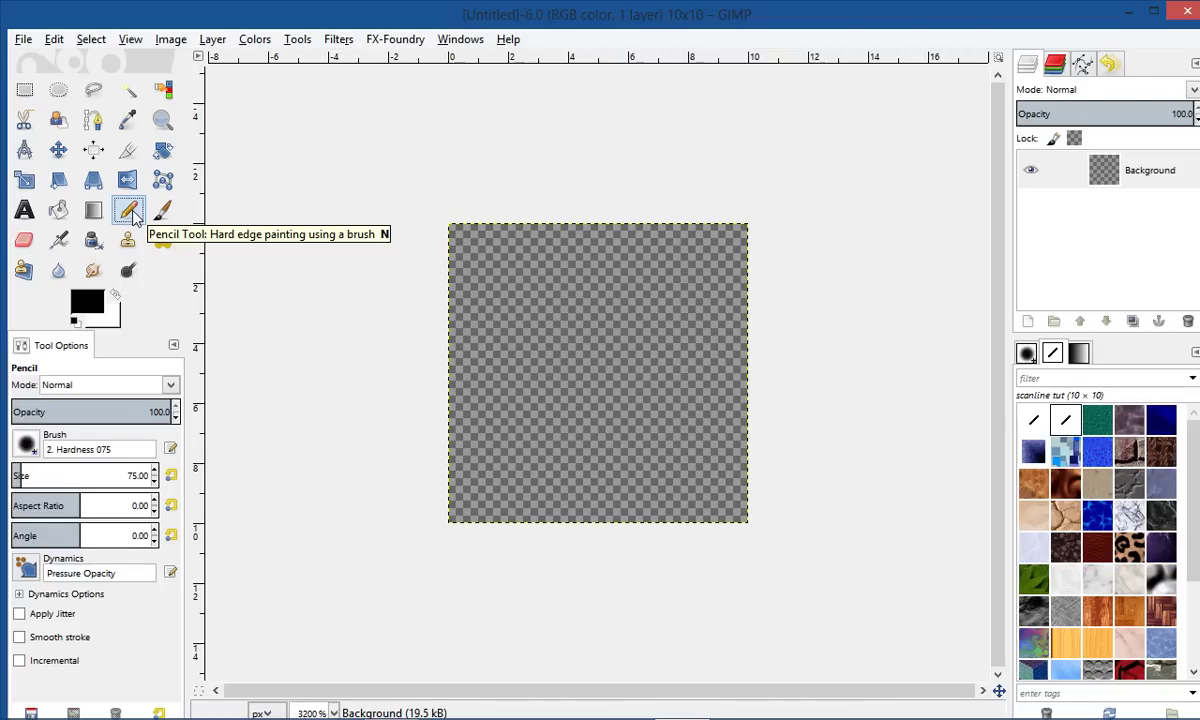
{"action": "left_click", "coordinate": [26, 444]}
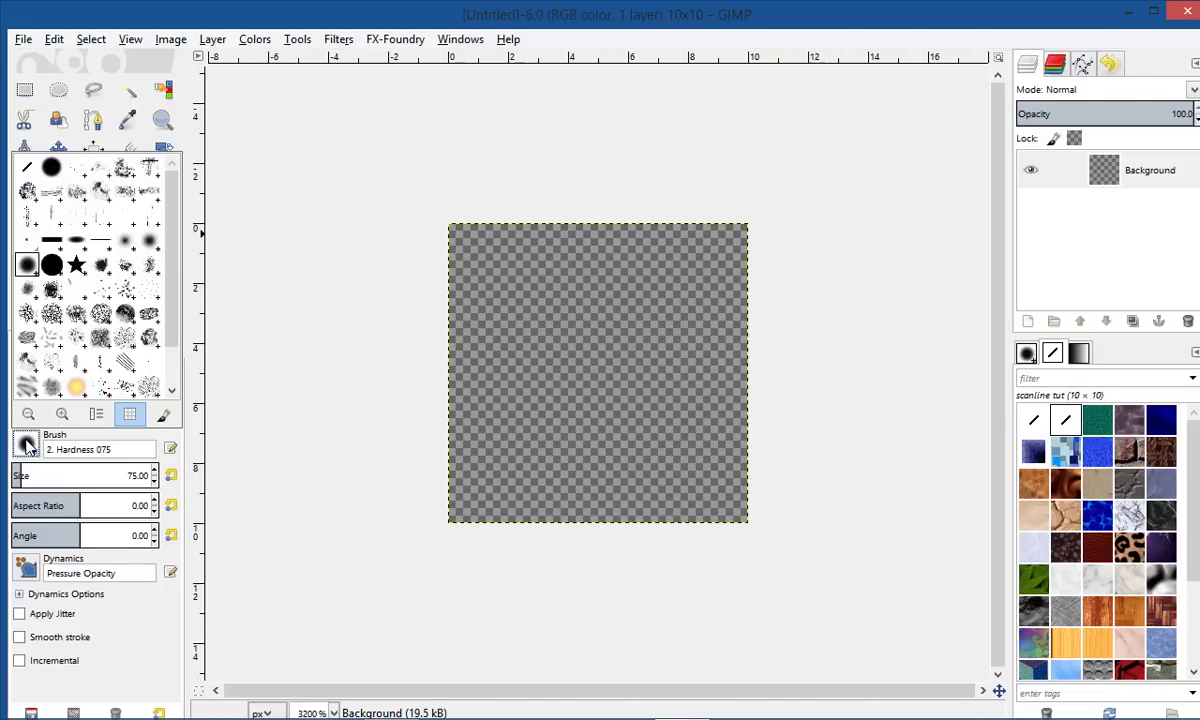
{"action": "left_click", "coordinate": [57, 266]}
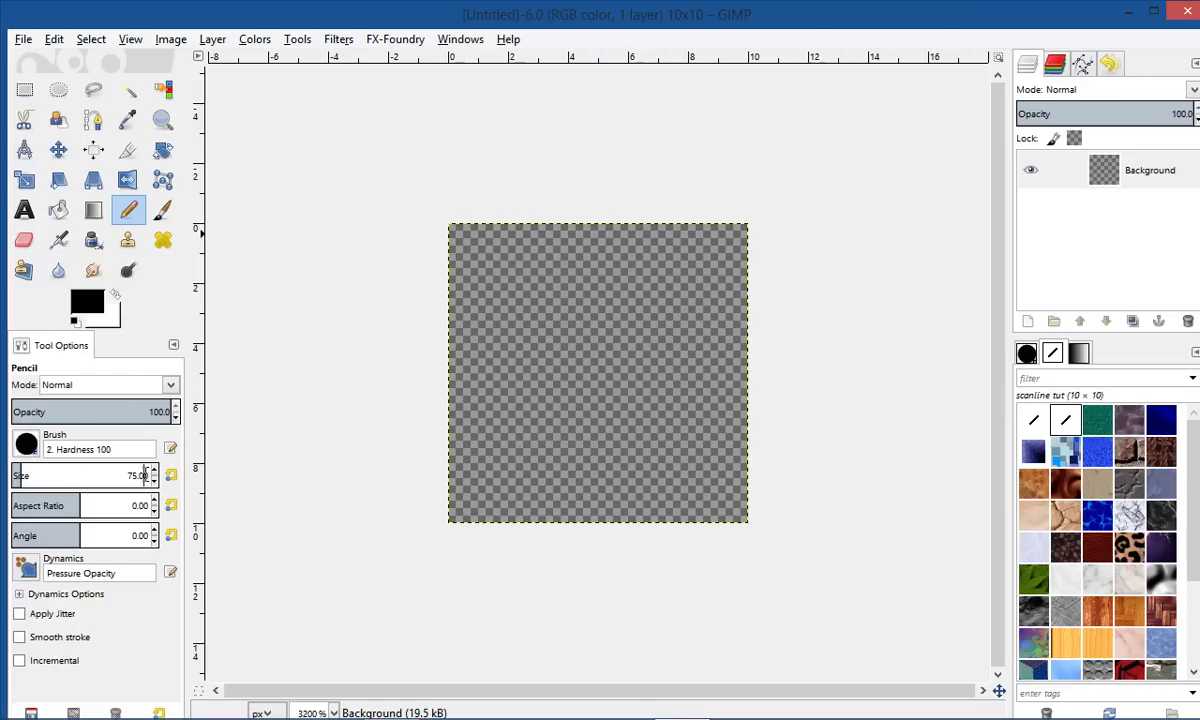
{"action": "double_click", "coordinate": [139, 475]}
{"action": "type", "text": "2"}
{"action": "key", "text": "Return"}
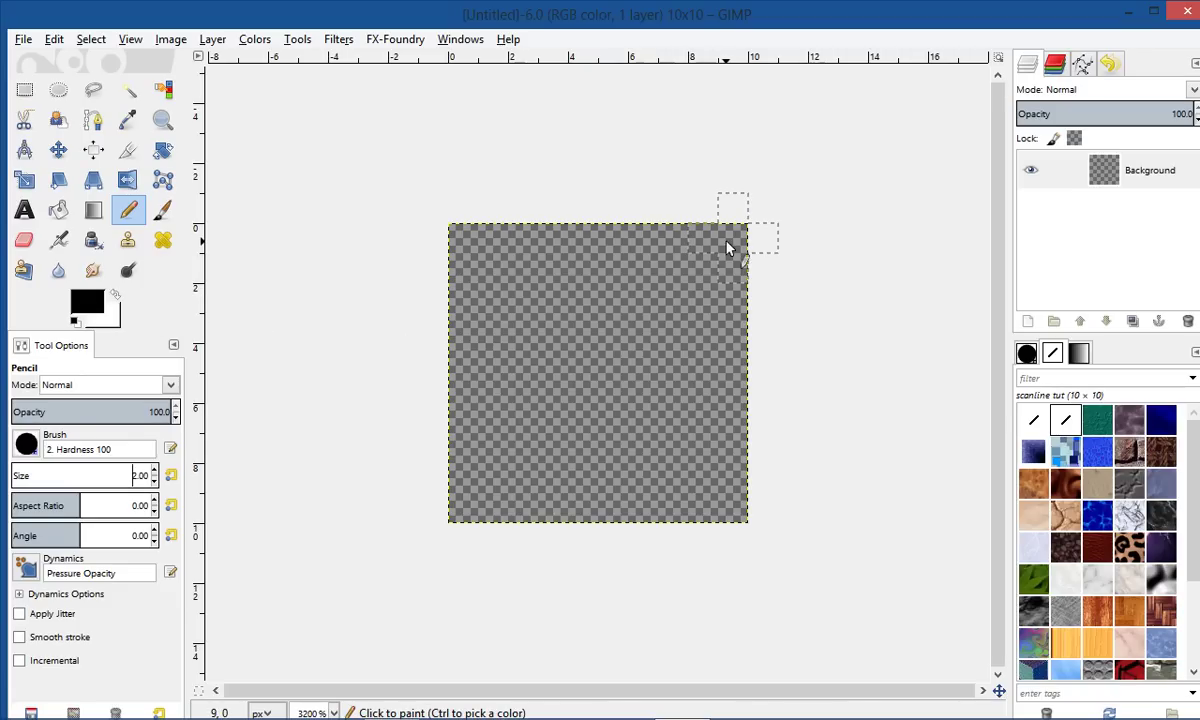
{"action": "left_click_drag", "start_coordinate": [727, 249], "coordinate": [605, 356]}
{"action": "mouse_move", "coordinate": [575, 398]}
{"action": "left_mouse_down"}
{"action": "mouse_move", "coordinate": [536, 423]}
{"action": "mouse_move", "coordinate": [546, 418]}
{"action": "mouse_move", "coordinate": [517, 461]}
{"action": "mouse_move", "coordinate": [460, 480]}
{"action": "mouse_move", "coordinate": [490, 478]}
{"action": "mouse_move", "coordinate": [458, 509]}
{"action": "left_mouse_up"}
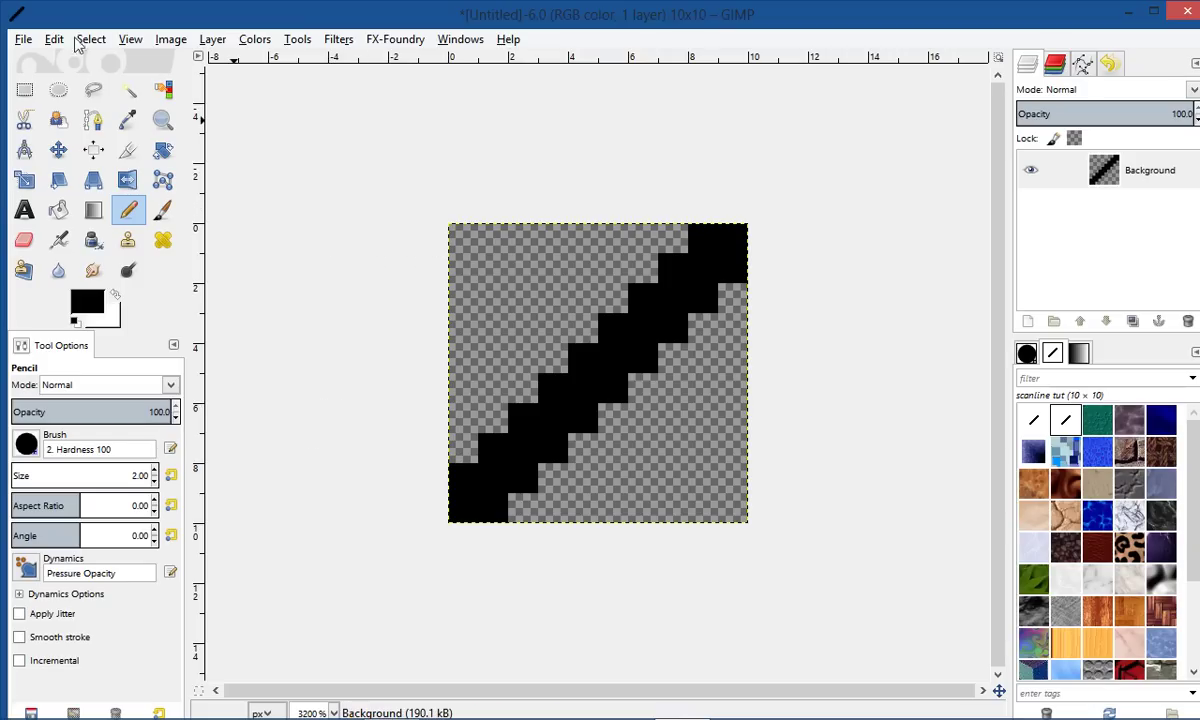
Step: Select the whole 10 × 10 image and copy the diagonal-line tile to the clipboard
{"action": "left_click", "coordinate": [55, 40]}
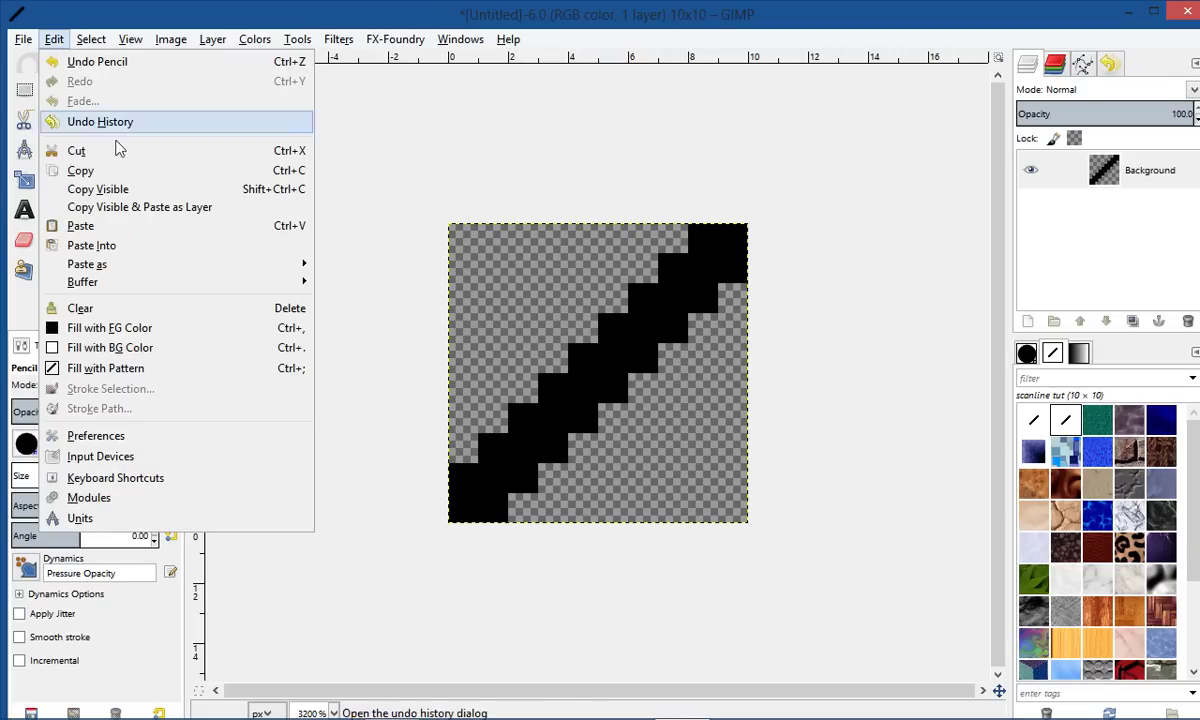
{"action": "left_click", "coordinate": [145, 172]}
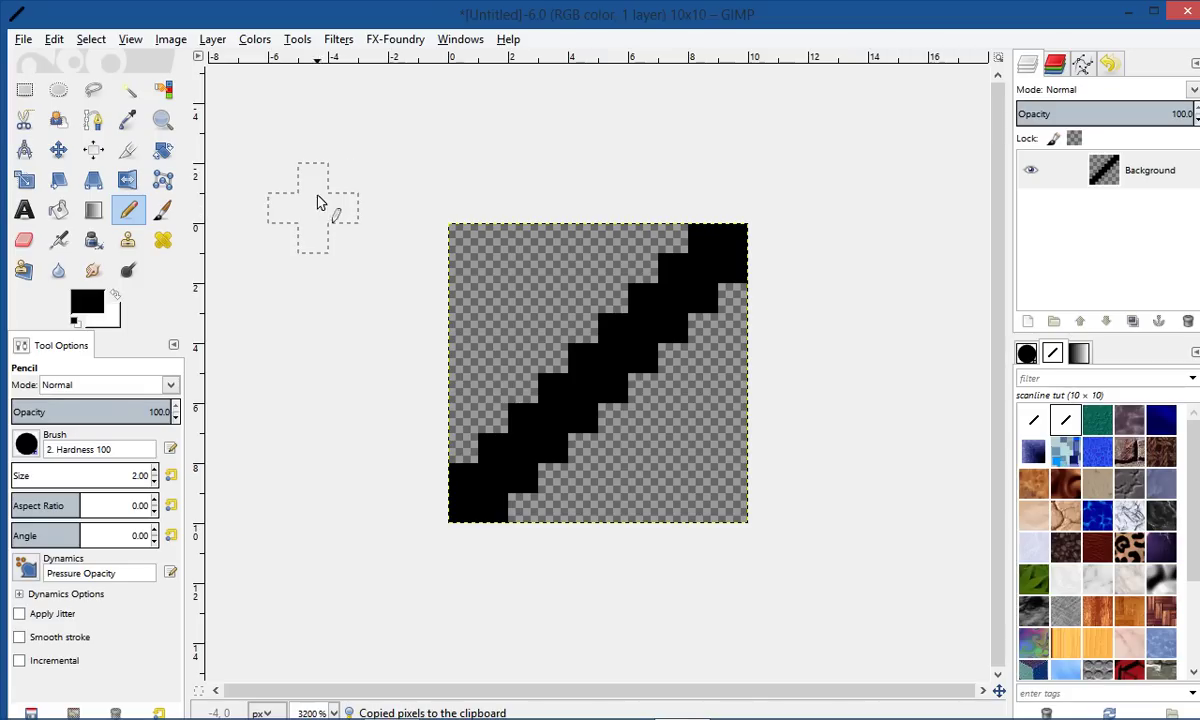
{"action": "left_click", "coordinate": [91, 40]}
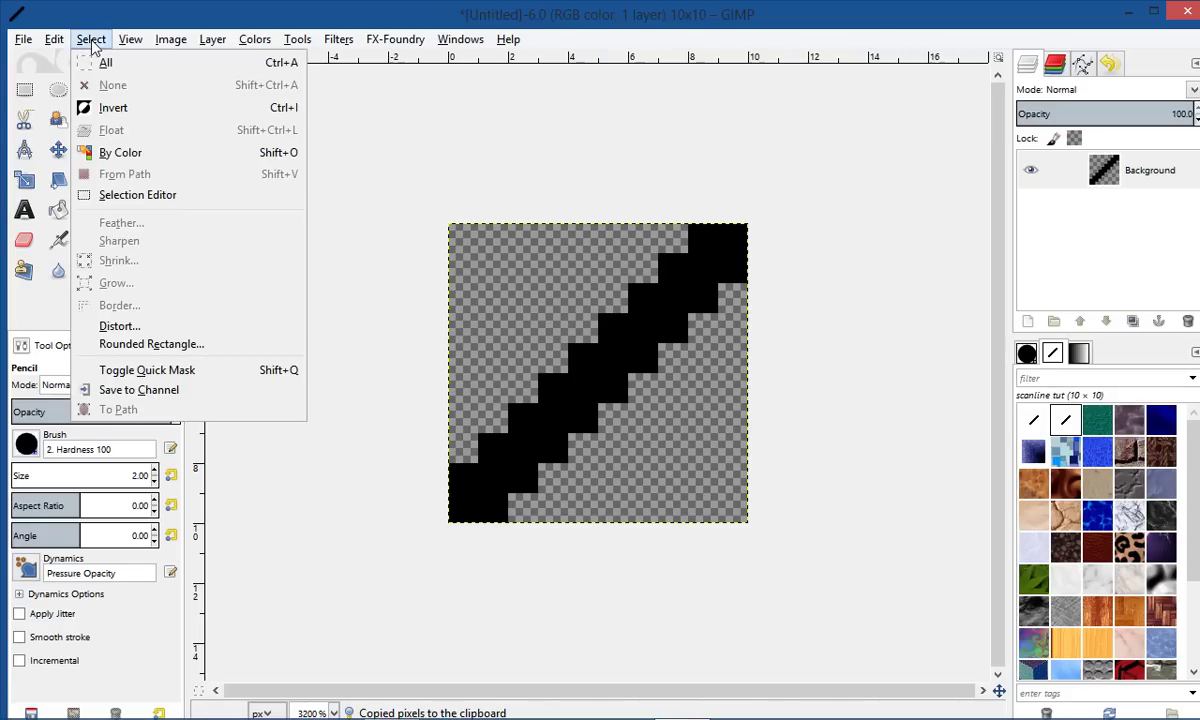
{"action": "left_click", "coordinate": [106, 62]}
{"action": "left_click", "coordinate": [55, 42]}
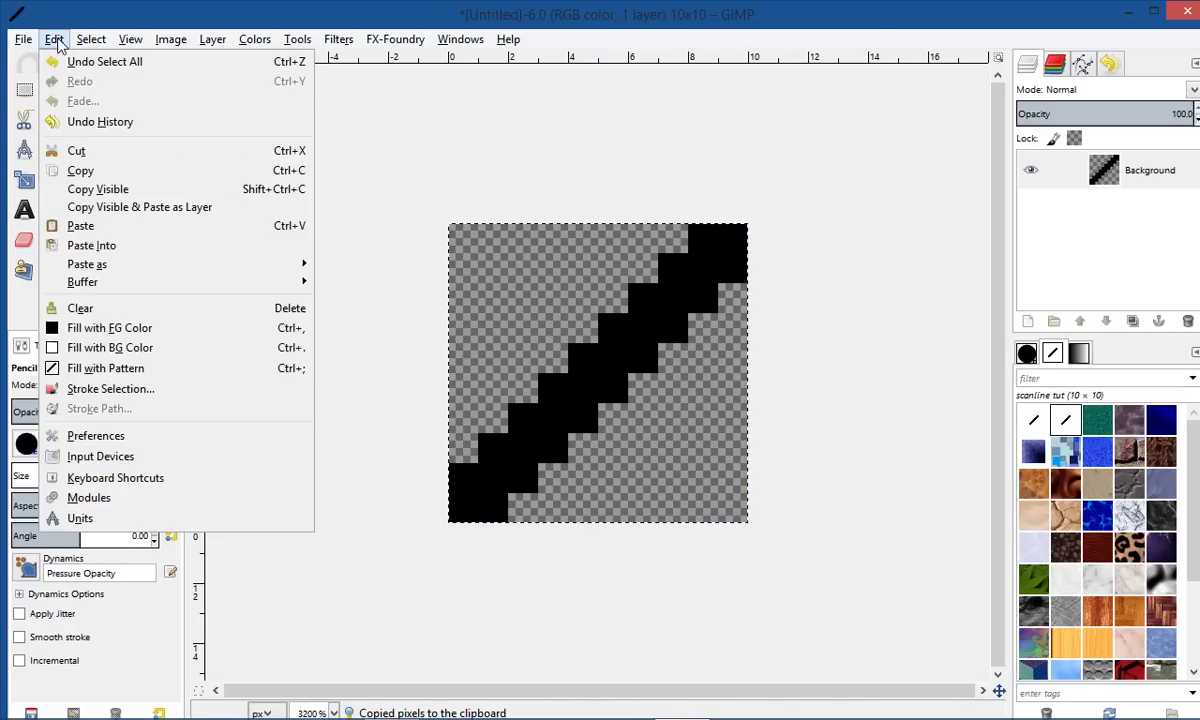
{"action": "left_click", "coordinate": [108, 172]}
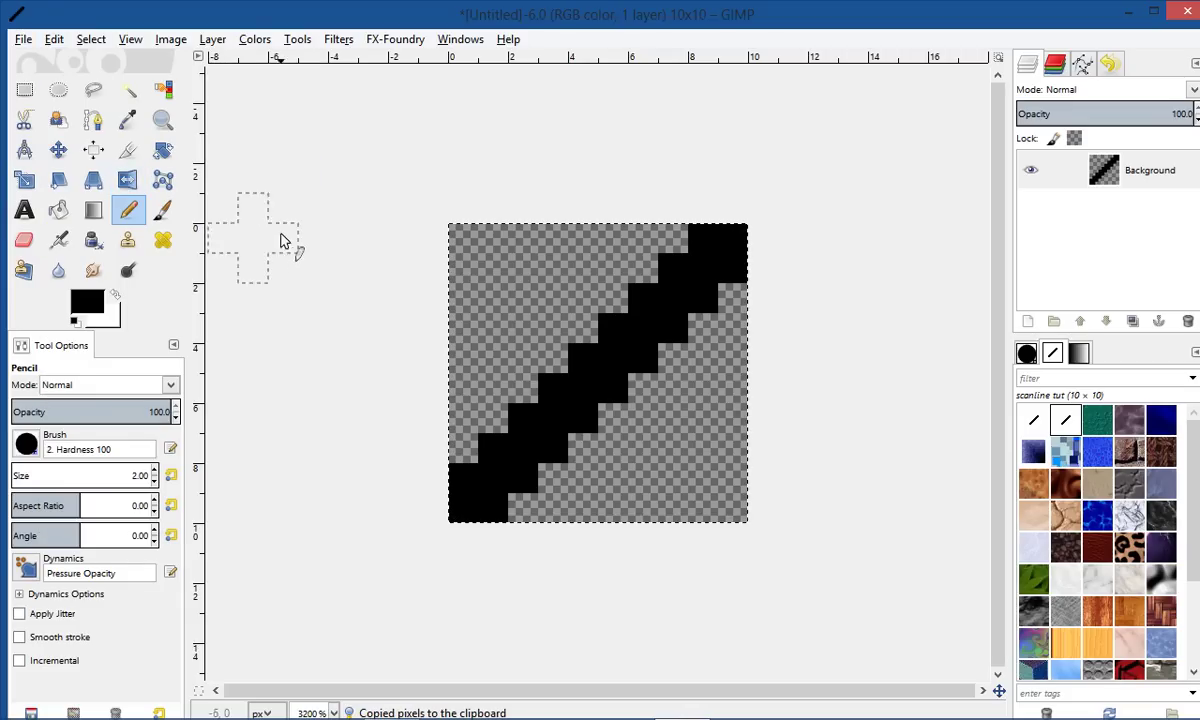
Step: Create a new 1280 × 768 pixel image filled with the background color and hide its layer boundary
{"action": "left_click", "coordinate": [18, 42]}
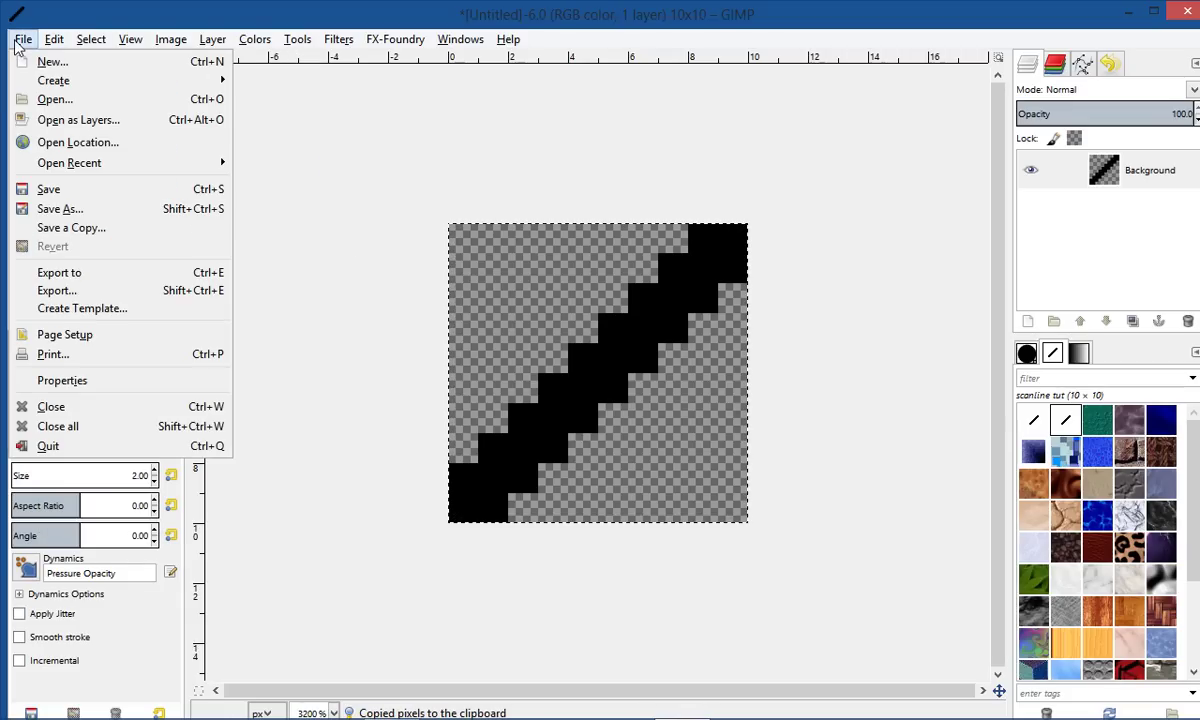
{"action": "left_click", "coordinate": [38, 63]}
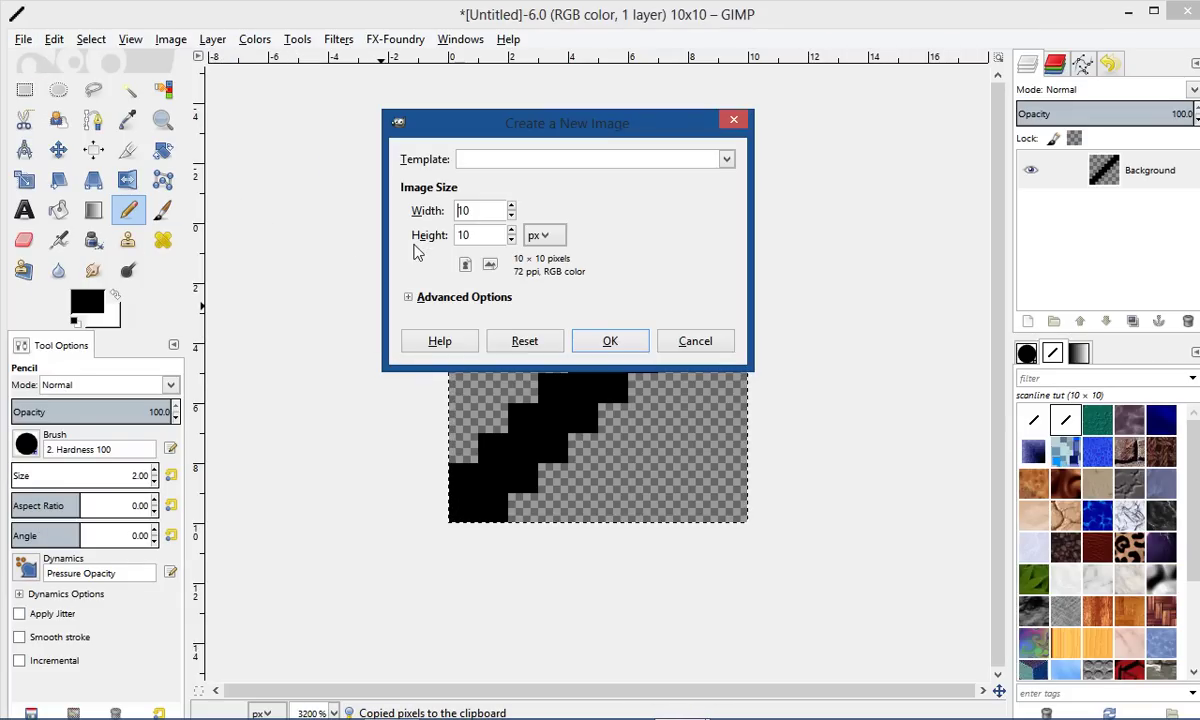
{"action": "left_click_drag", "start_coordinate": [493, 126], "coordinate": [355, 248]}
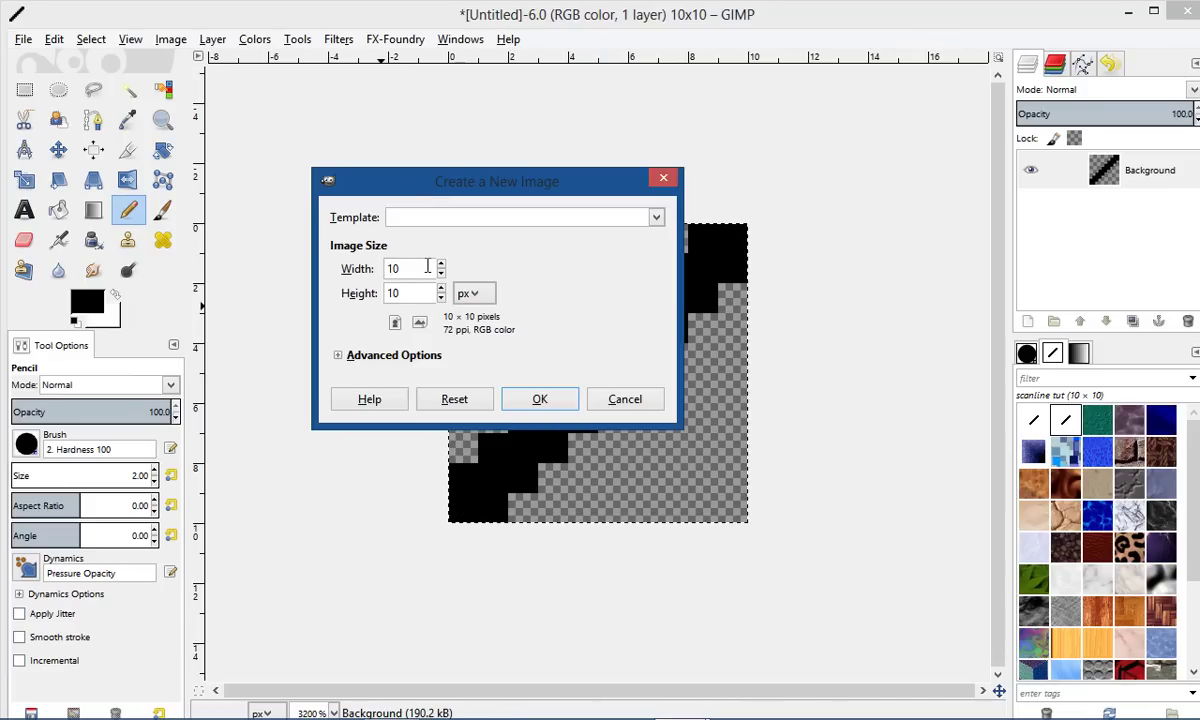
{"action": "left_click_drag", "start_coordinate": [427, 265], "coordinate": [373, 276]}
{"action": "type", "text": "1280"}
{"action": "left_click_drag", "start_coordinate": [432, 293], "coordinate": [352, 296]}
{"action": "type", "text": "768"}
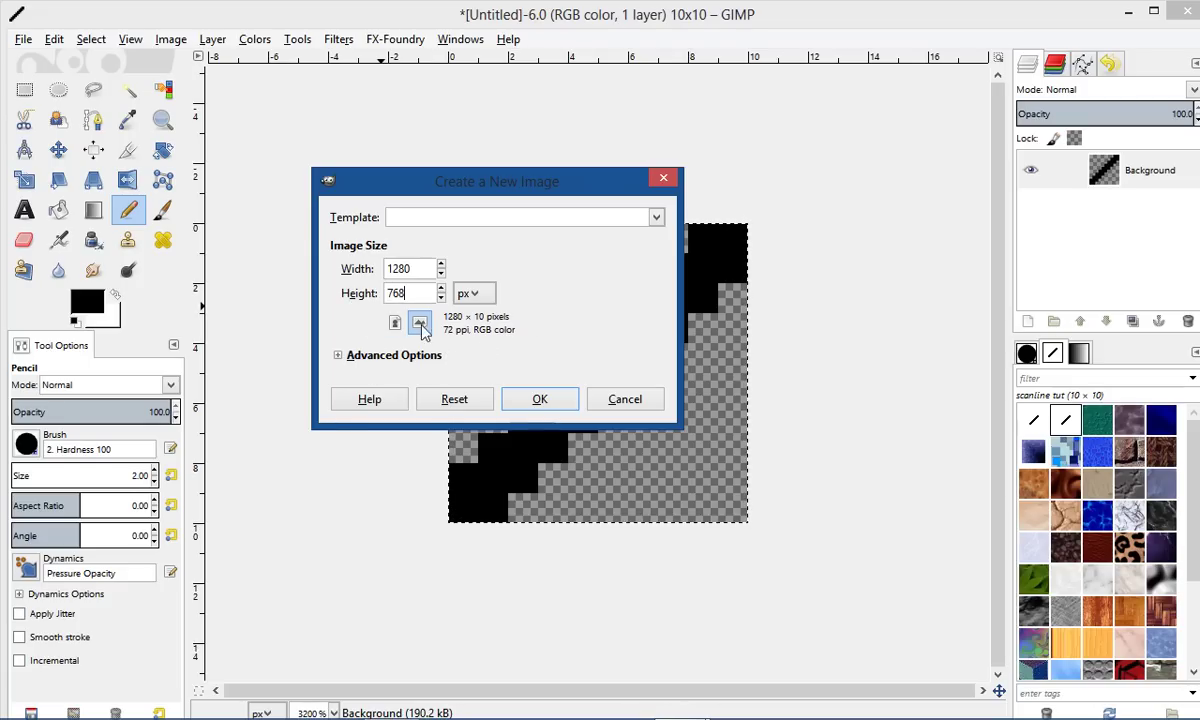
{"action": "left_click", "coordinate": [340, 356]}
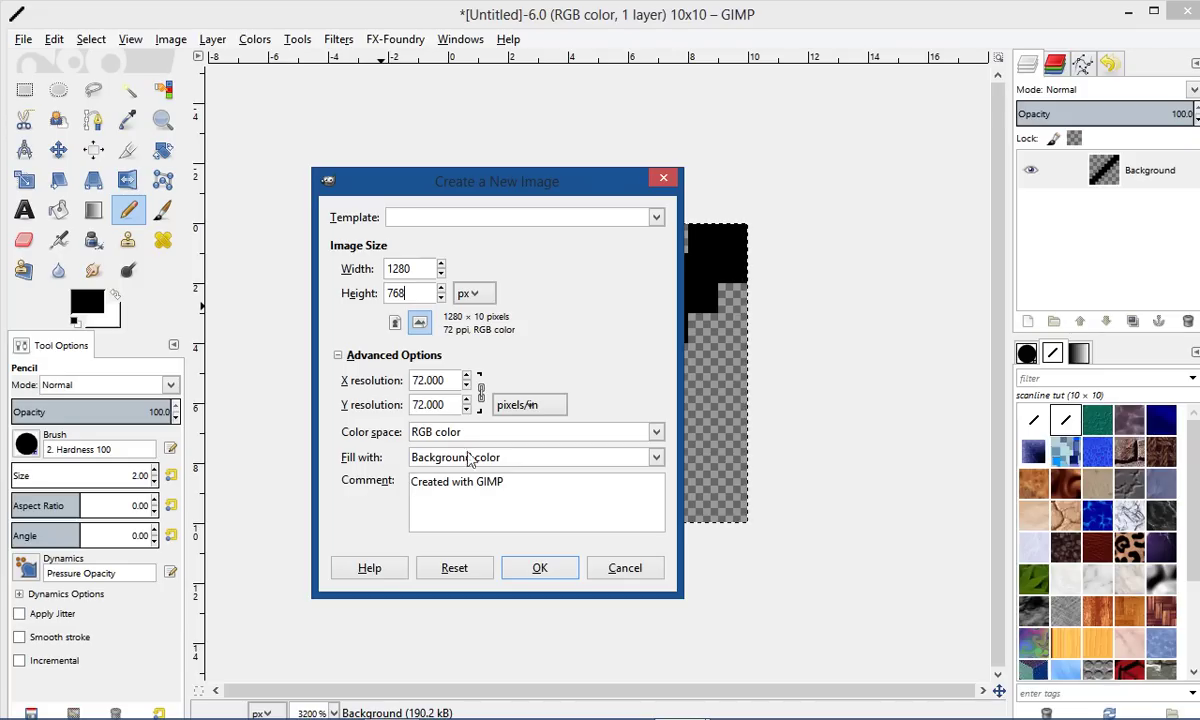
{"action": "left_click", "coordinate": [540, 568]}
{"action": "scroll", "coordinate": [452, 407], "scroll_direction": "down", "scroll_amount": 1}
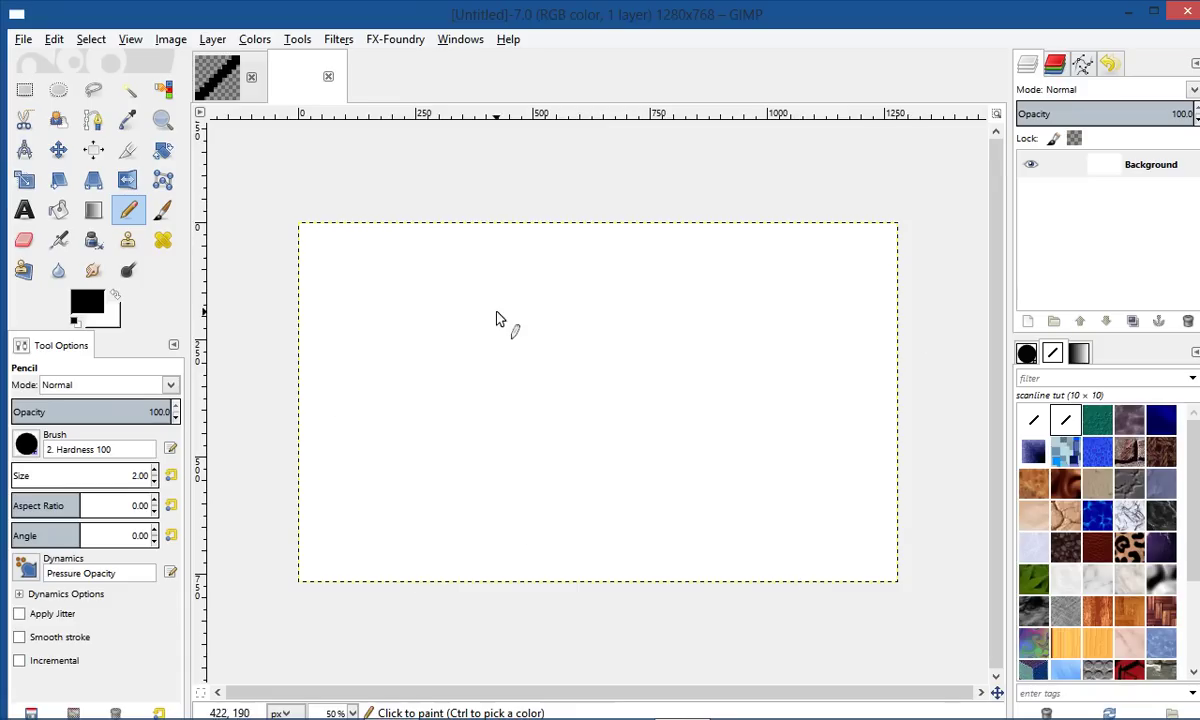
{"action": "left_click", "coordinate": [132, 40]}
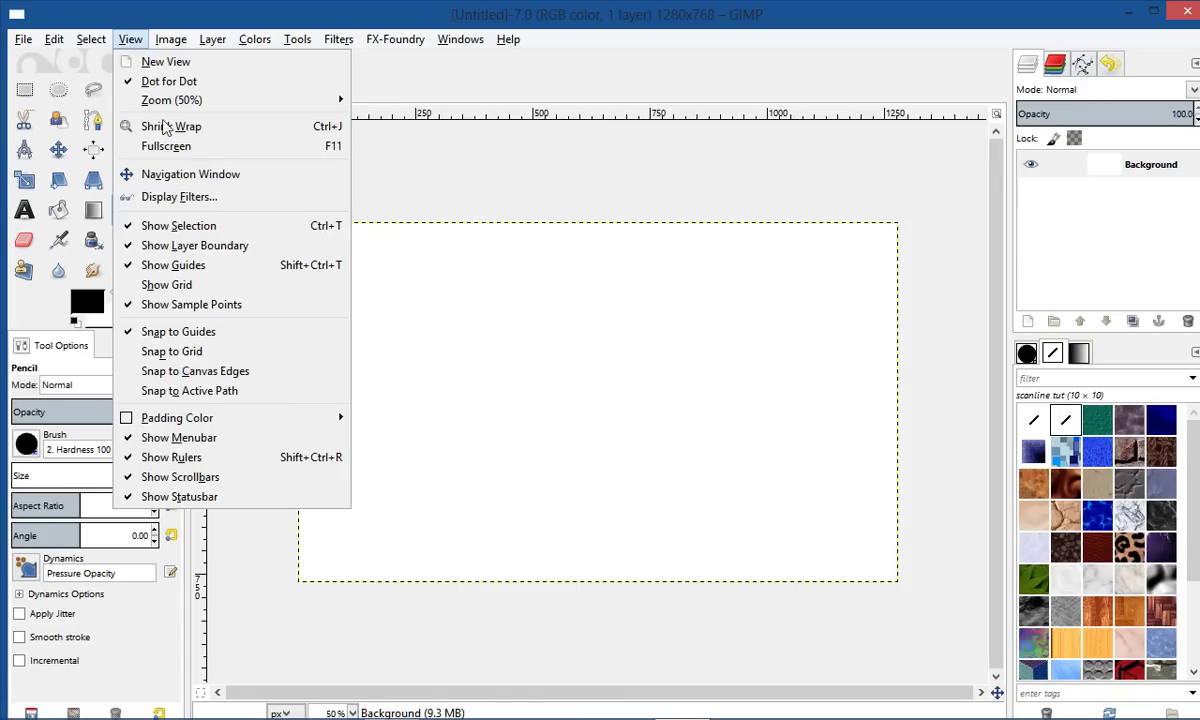
{"action": "left_click", "coordinate": [243, 249]}
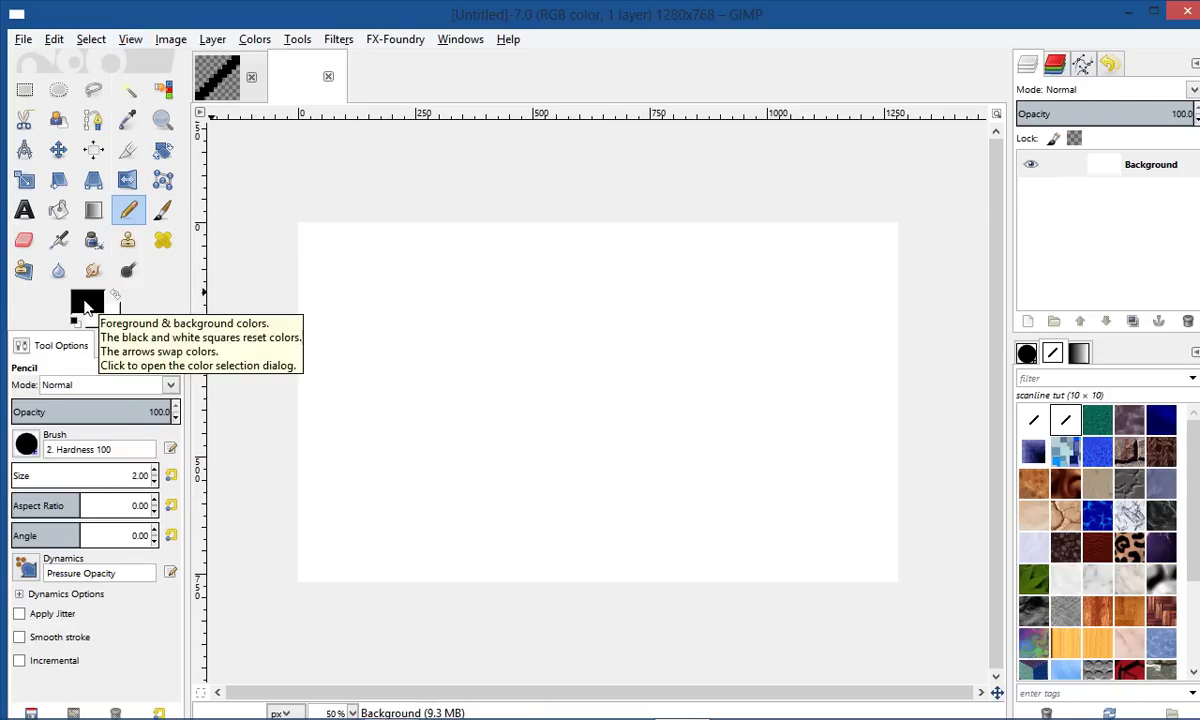
Step: Set the foreground color to blue 072298 and bucket-fill the blank canvas using the foreground color fill type
{"action": "left_click", "coordinate": [86, 304]}
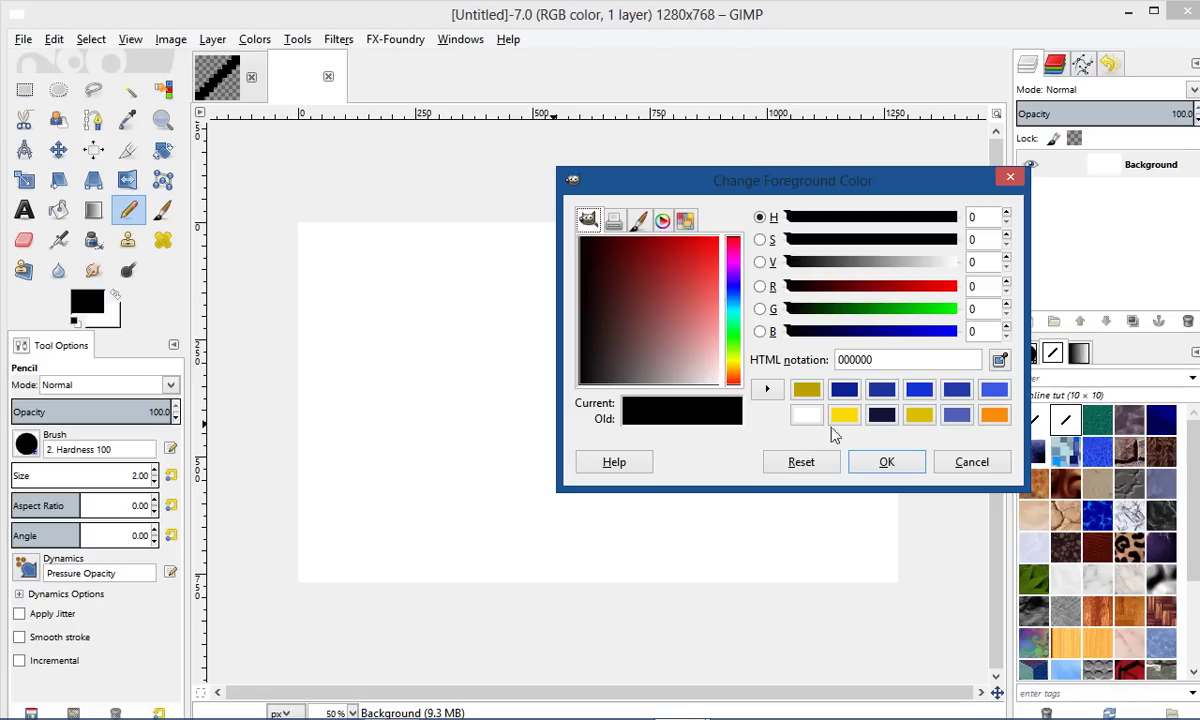
{"action": "left_click", "coordinate": [844, 389]}
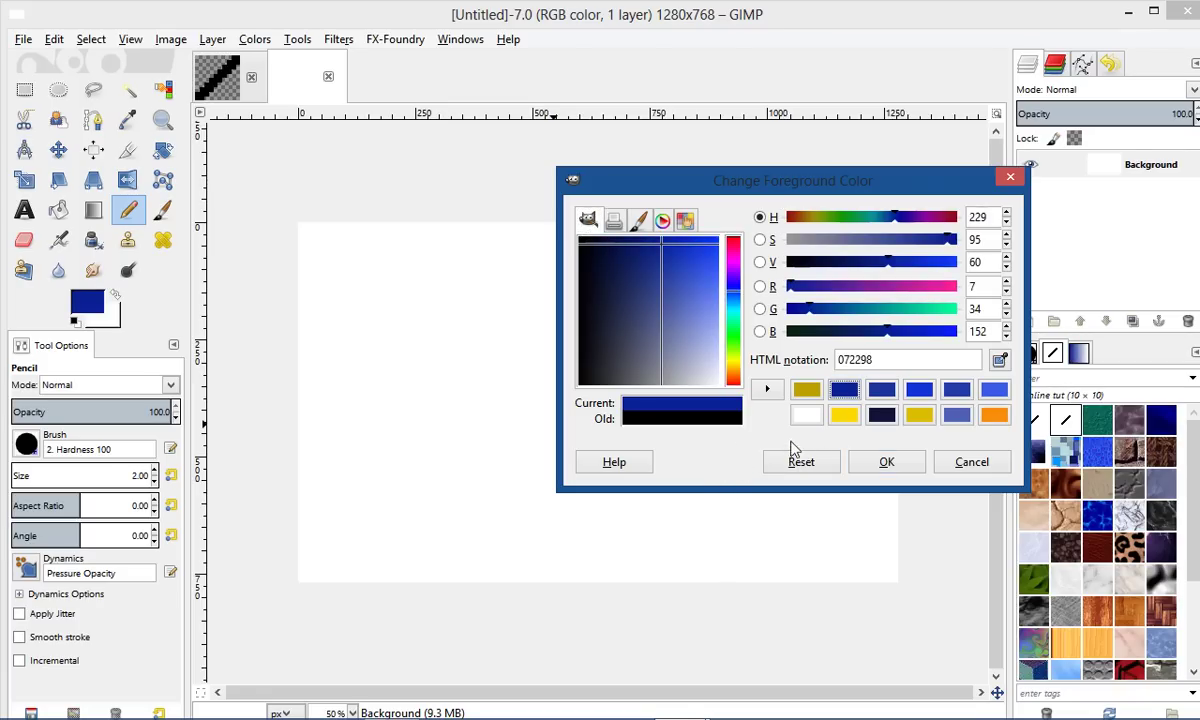
{"action": "left_click", "coordinate": [887, 463]}
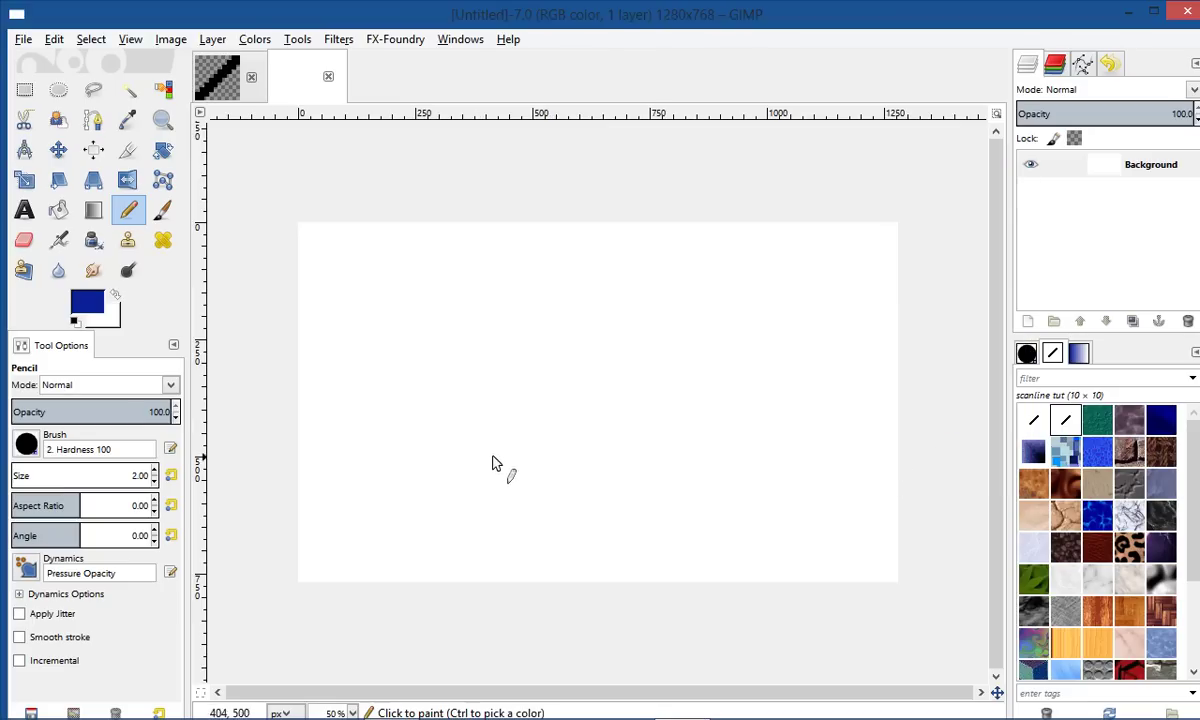
{"action": "left_click", "coordinate": [60, 212]}
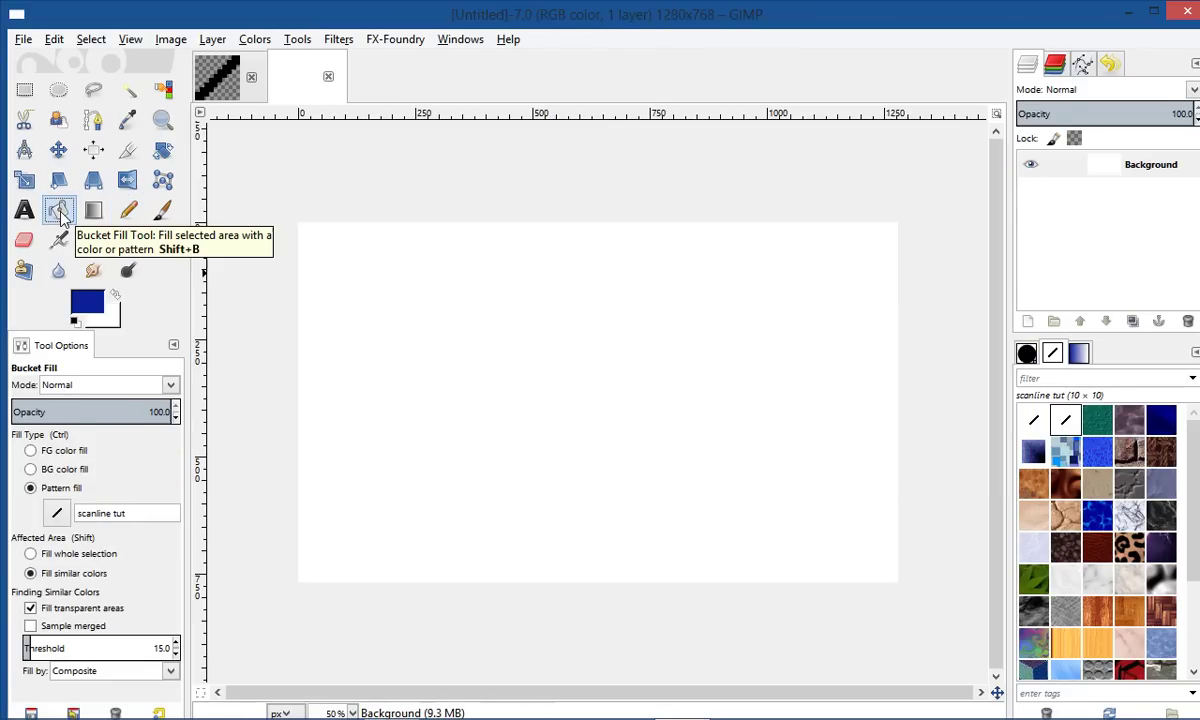
{"action": "left_click", "coordinate": [66, 455]}
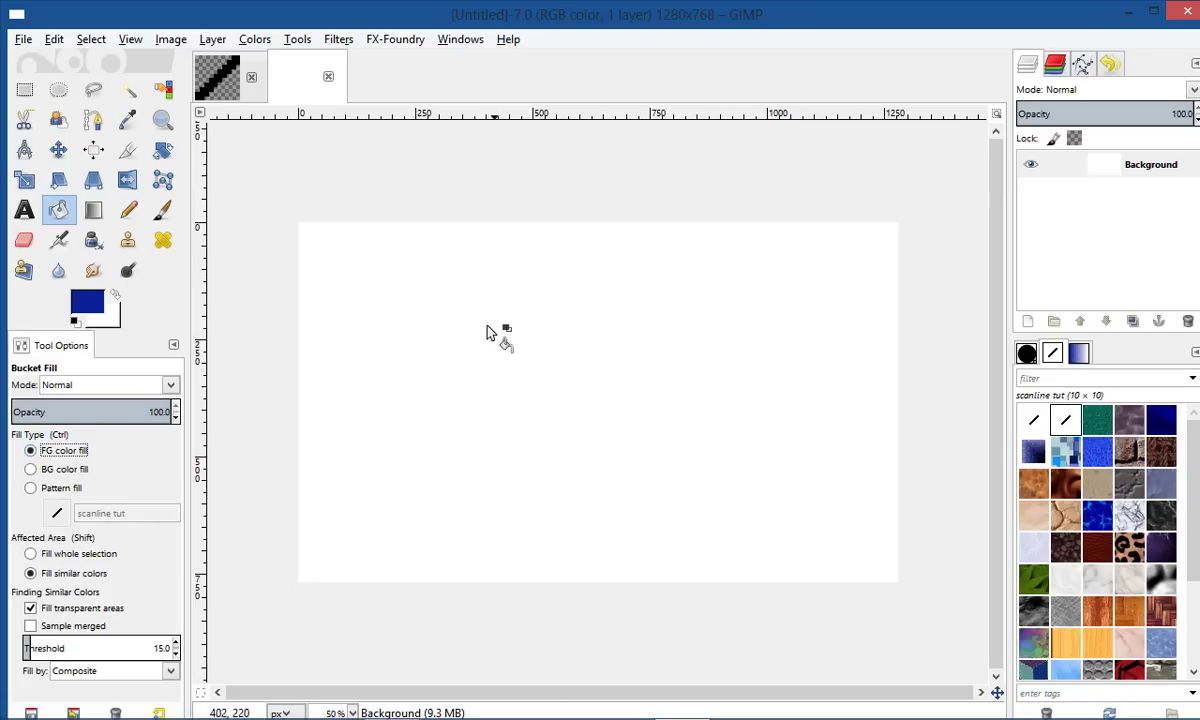
{"action": "left_click", "coordinate": [515, 341]}
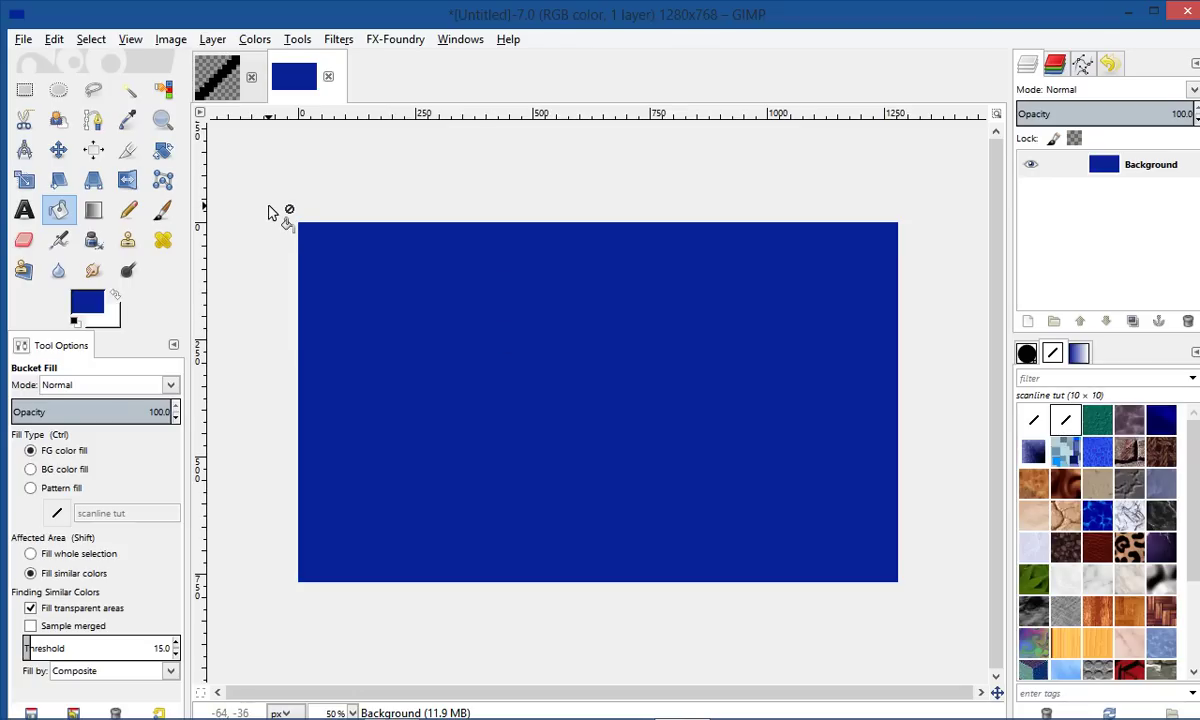
Step: Apply HSV Noise to the blue background with holdness 4, hue 62, saturation 84 and value 12
{"action": "left_click", "coordinate": [339, 40]}
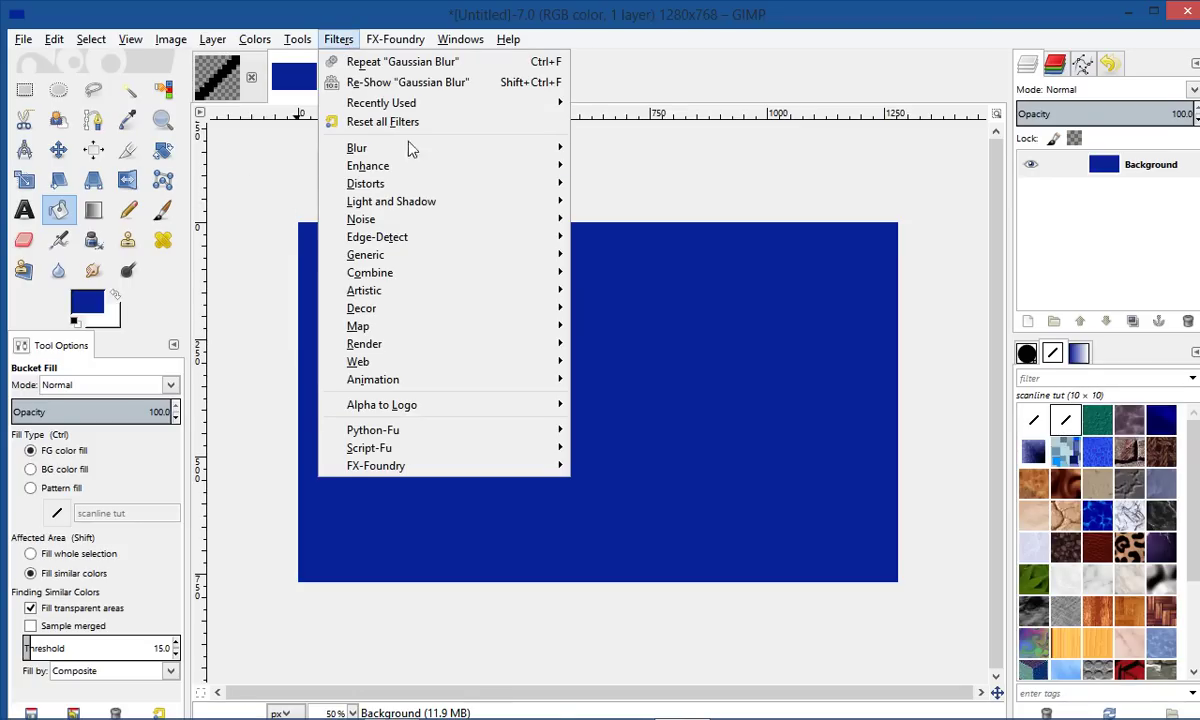
{"action": "mouse_move", "coordinate": [425, 222]}
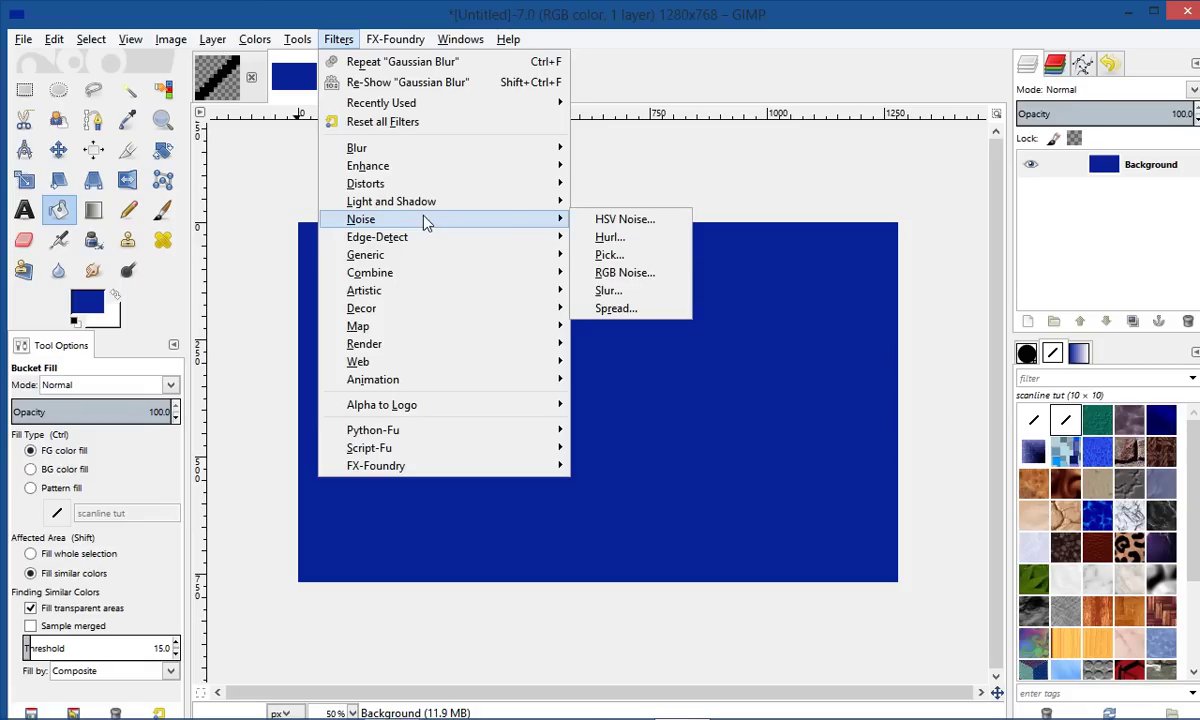
{"action": "left_click", "coordinate": [598, 220]}
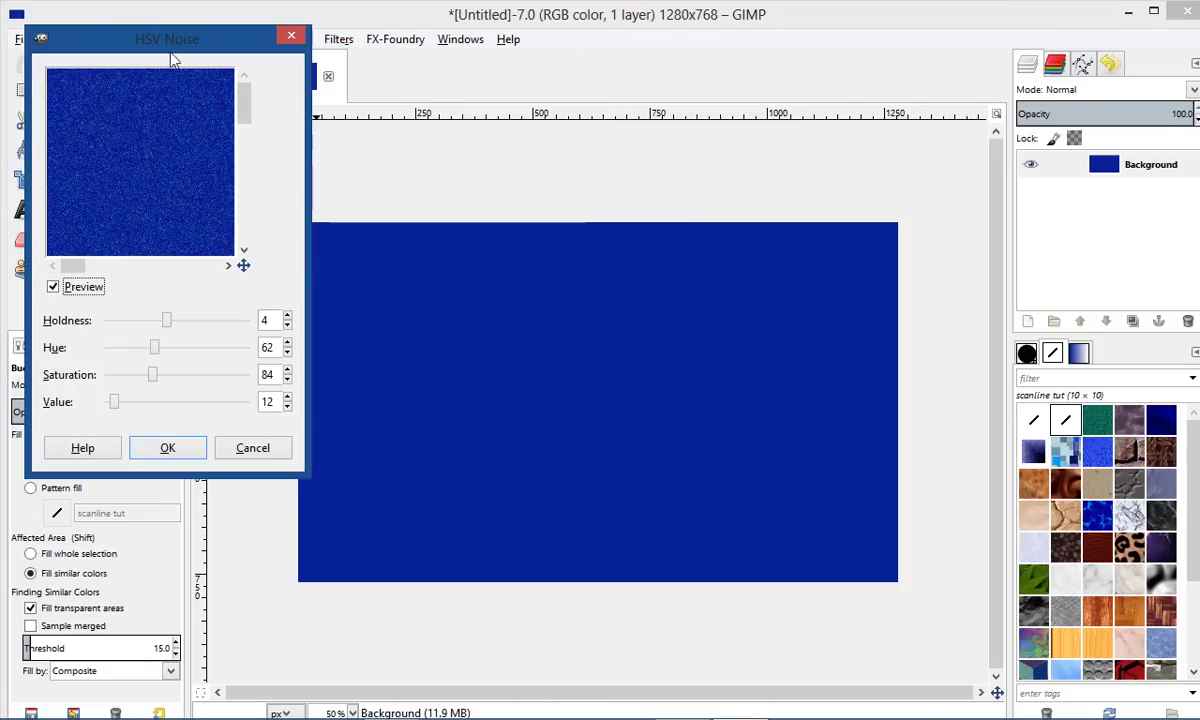
{"action": "left_click_drag", "start_coordinate": [135, 42], "coordinate": [430, 220]}
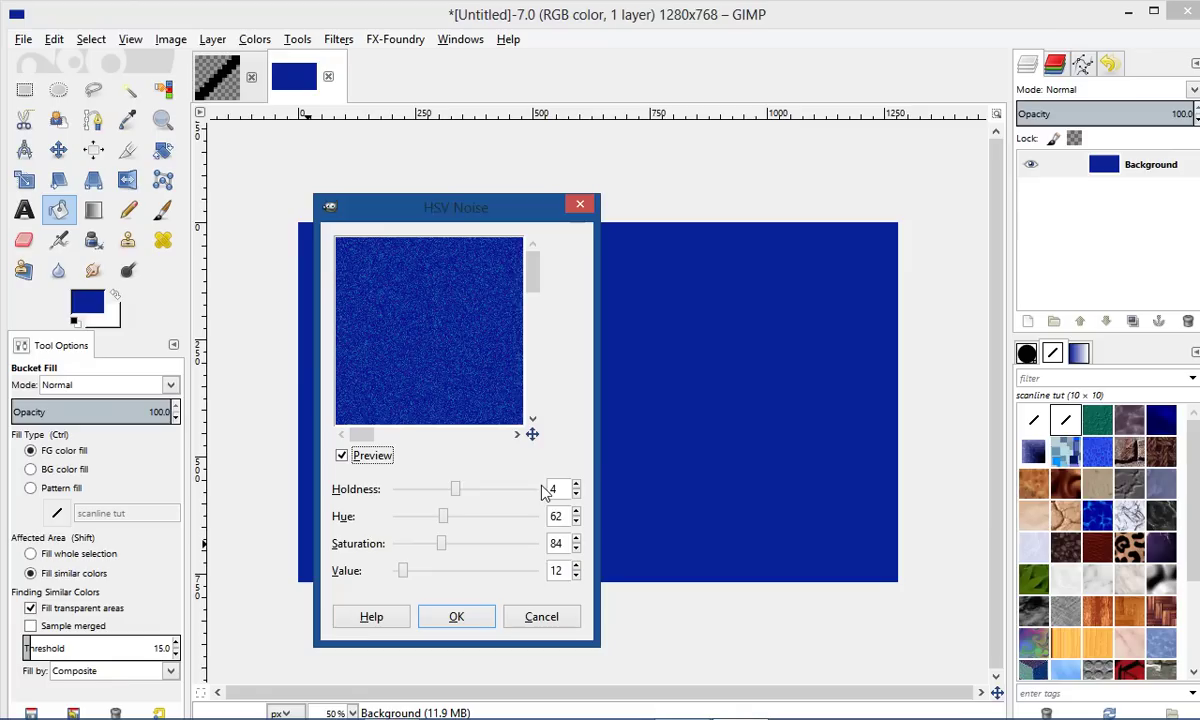
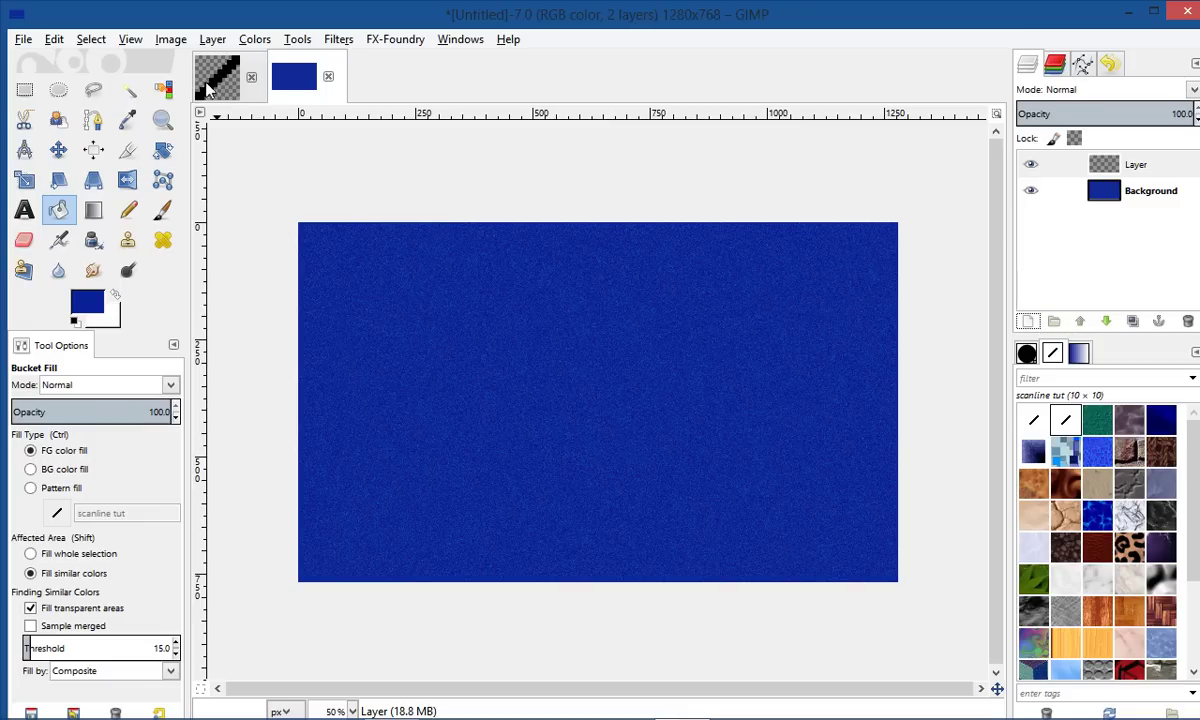
Step: Paste the copied diagonal-line tile as a new pattern named scanline tut with the file name mypattern
{"action": "left_click", "coordinate": [55, 40]}
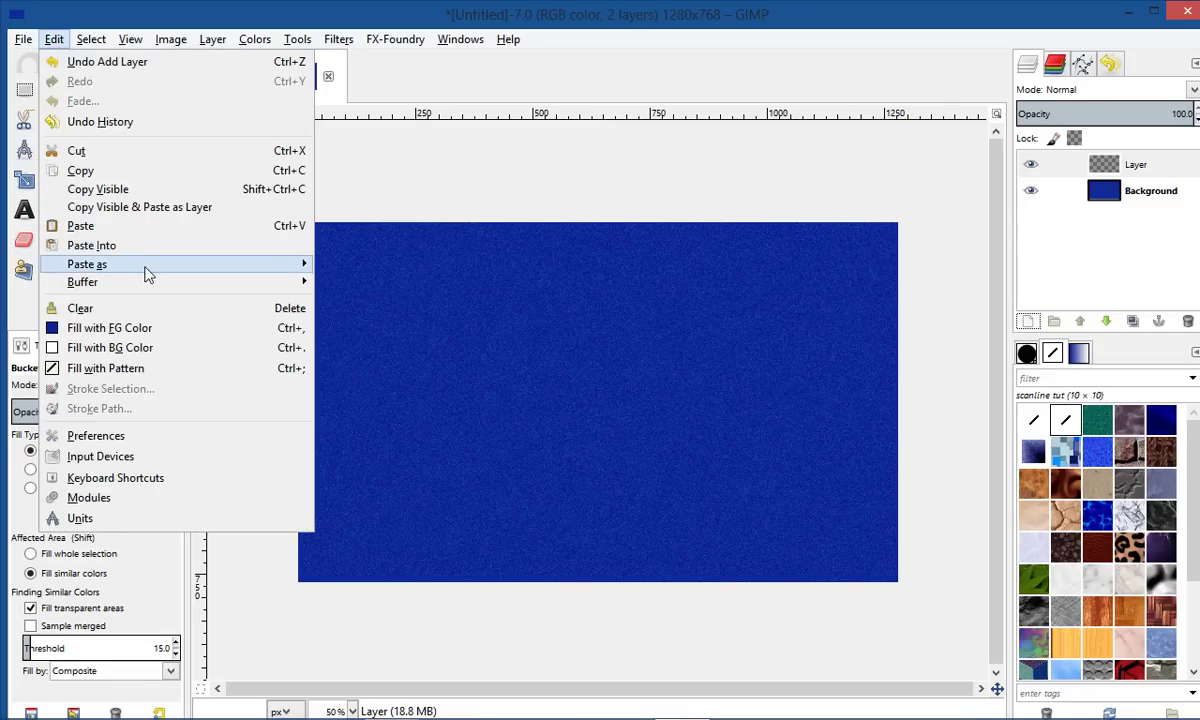
{"action": "mouse_move", "coordinate": [148, 268]}
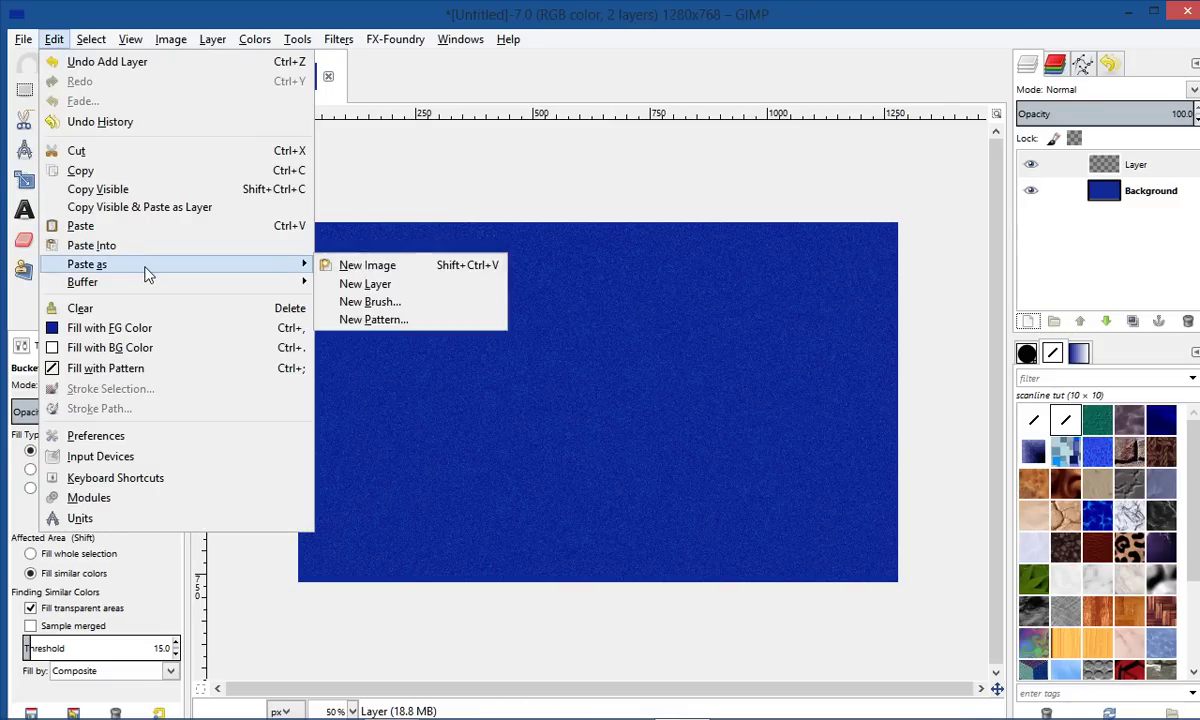
{"action": "left_click", "coordinate": [368, 319]}
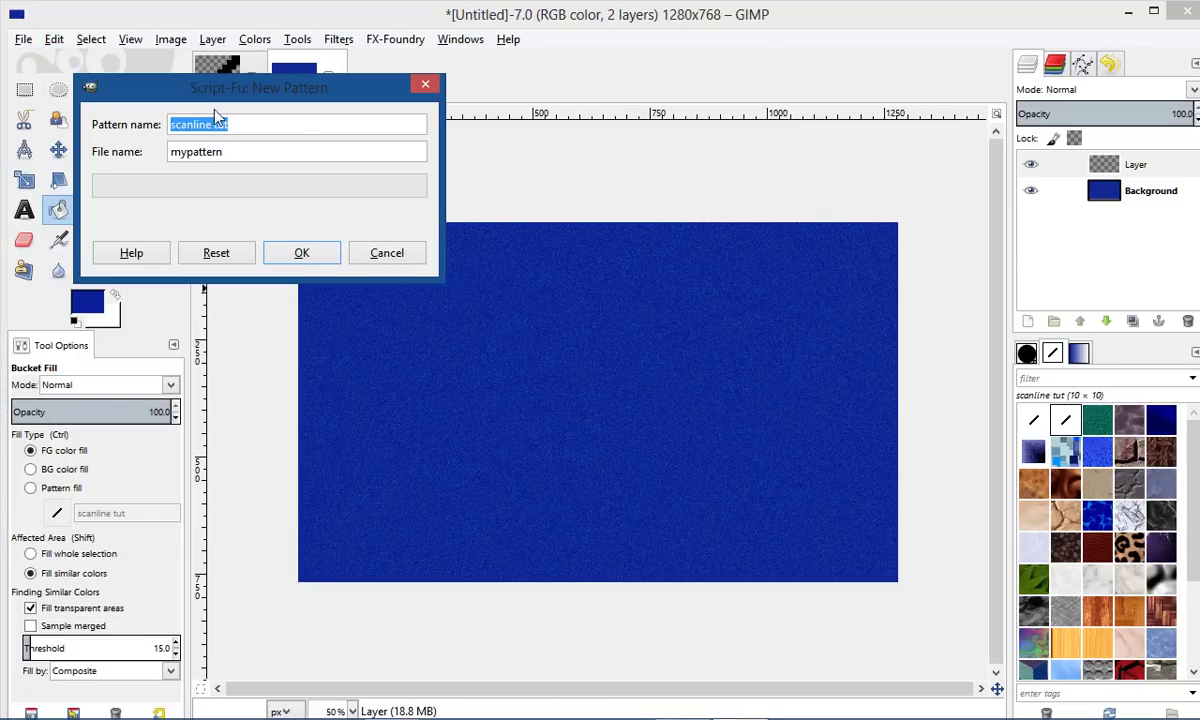
{"action": "left_click_drag", "start_coordinate": [236, 95], "coordinate": [394, 139]}
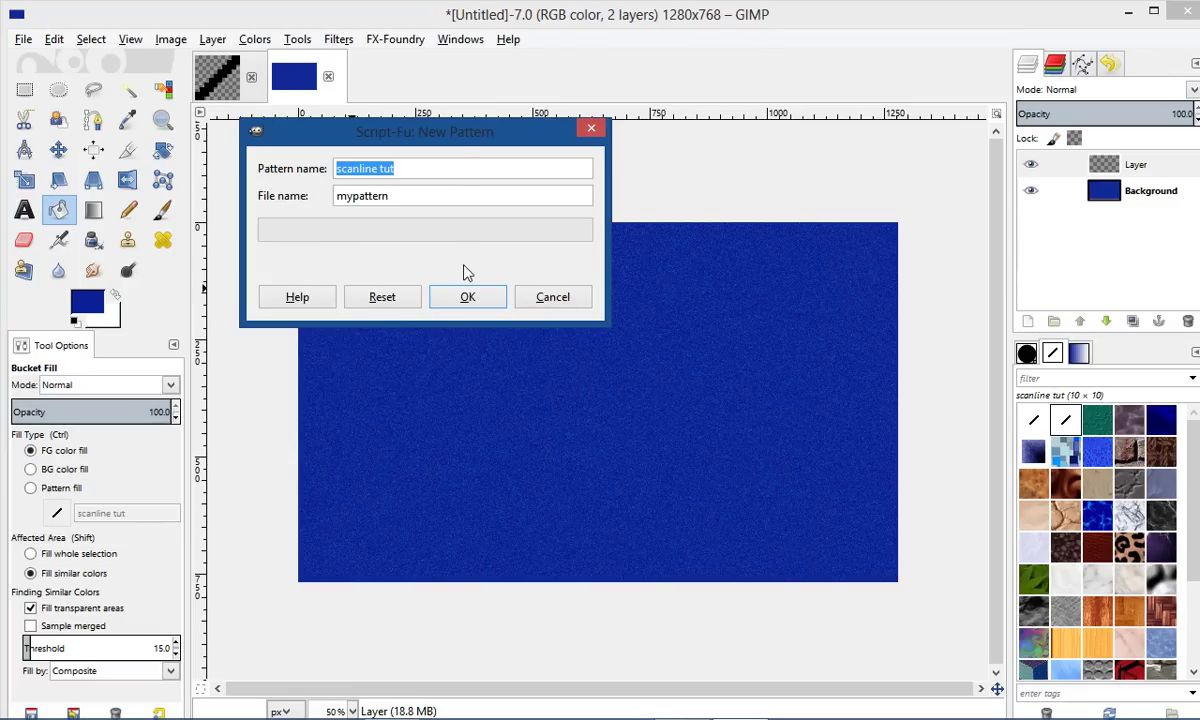
{"action": "left_click", "coordinate": [448, 300]}
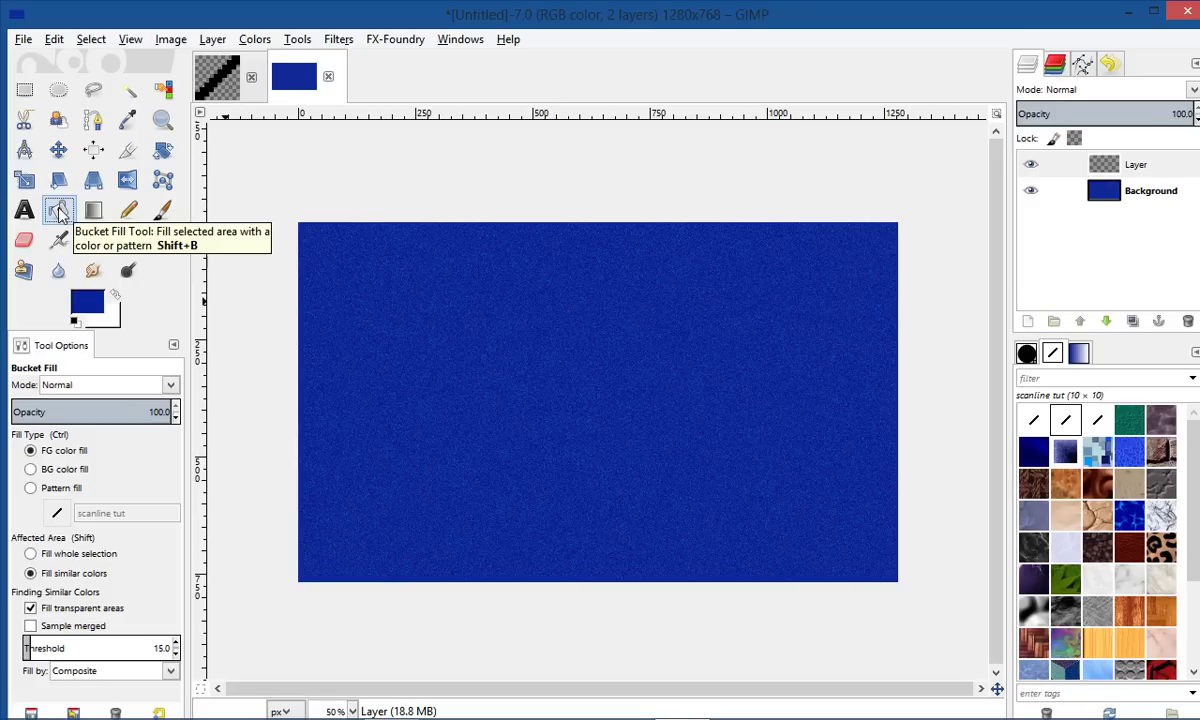
Step: Bucket-fill the transparent layer with the scanline tut pattern using the pattern fill type
{"action": "left_click", "coordinate": [31, 488]}
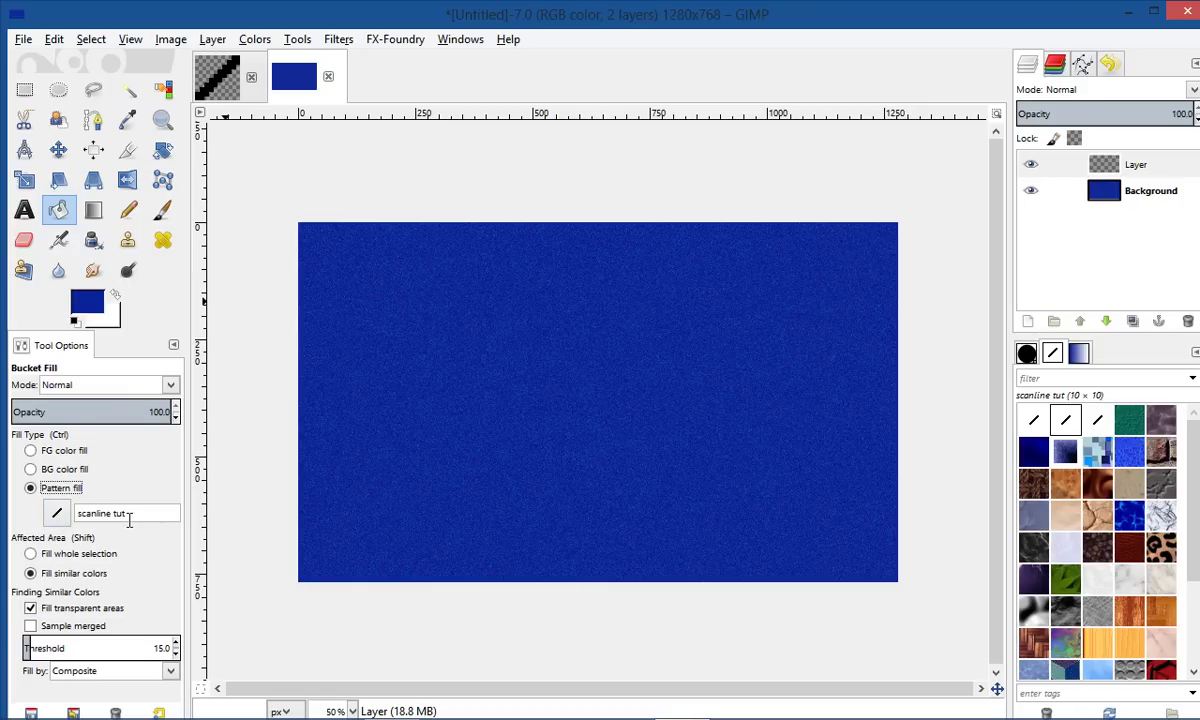
{"action": "left_click", "coordinate": [466, 383]}
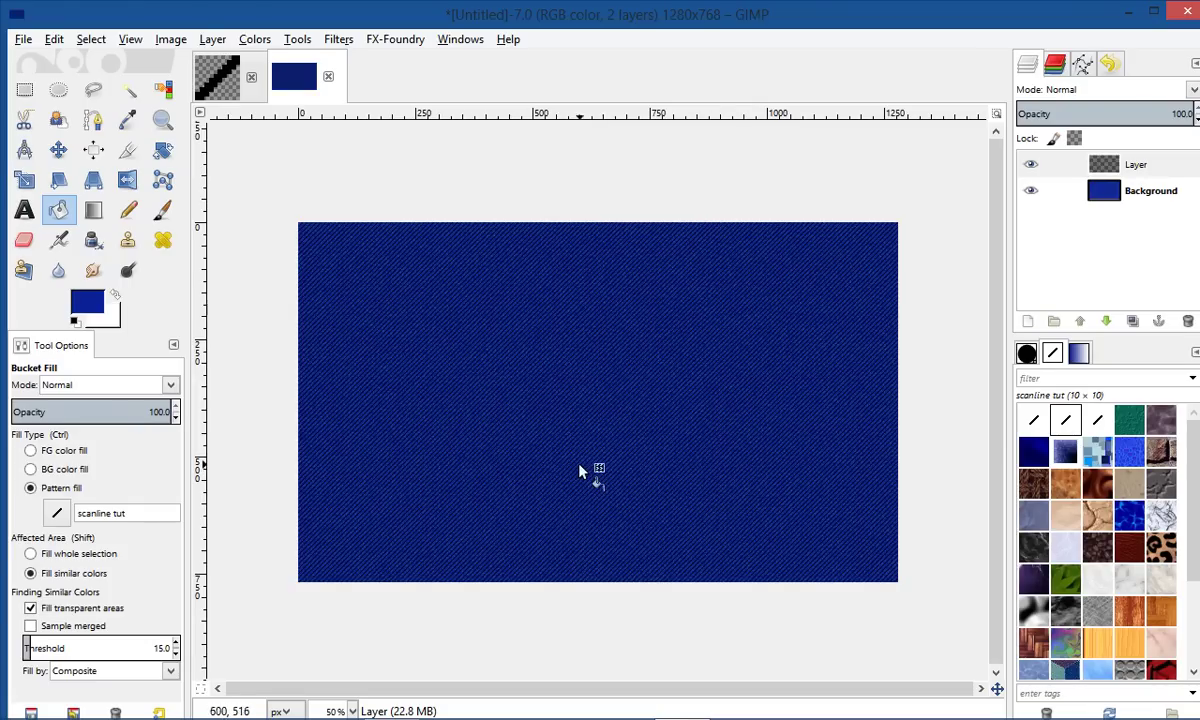
{"action": "key", "text": "1"}
{"action": "key", "text": "minus"}
{"action": "key", "text": "minus"}
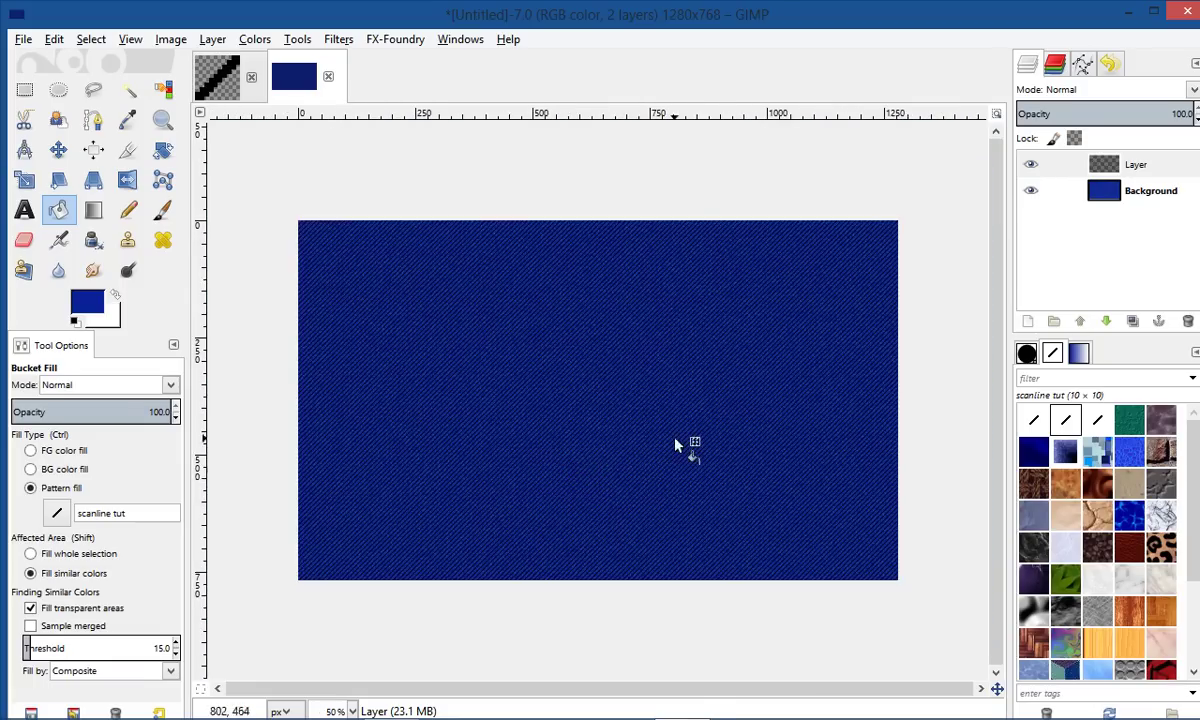
Step: Brighten the Background layer with Levels by setting the Value channel's input gamma to 1.88
{"action": "left_click", "coordinate": [1157, 199]}
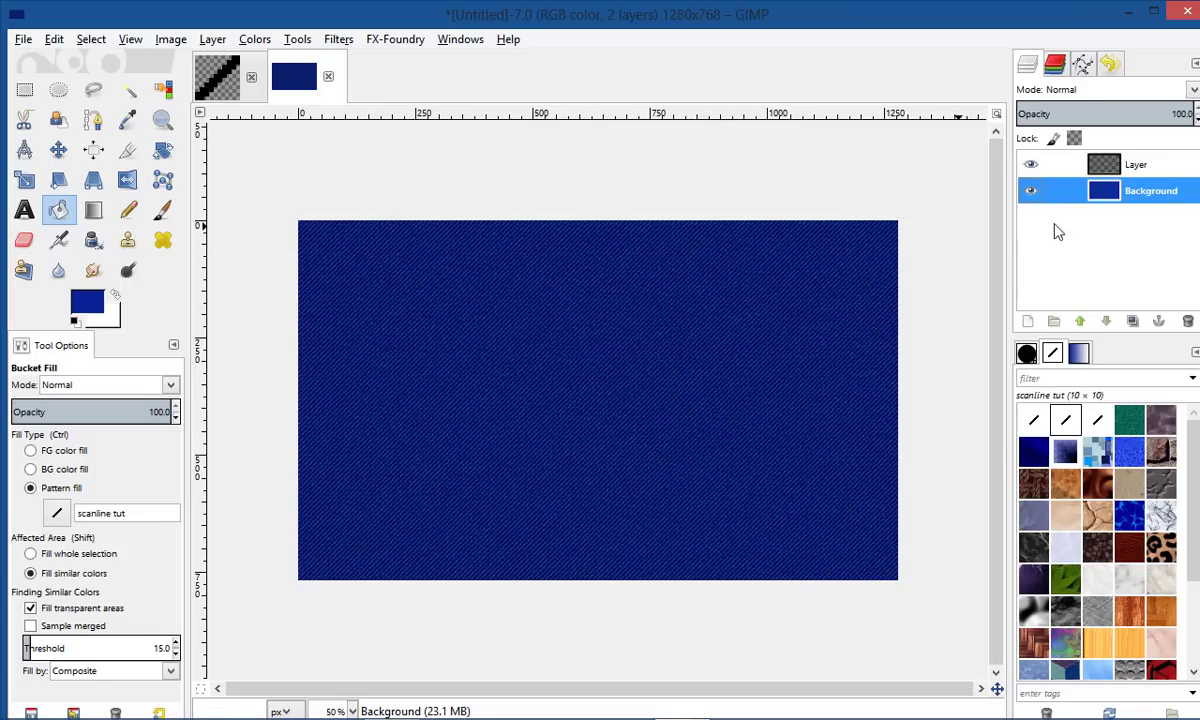
{"action": "left_click", "coordinate": [257, 40]}
{"action": "left_click", "coordinate": [278, 175]}
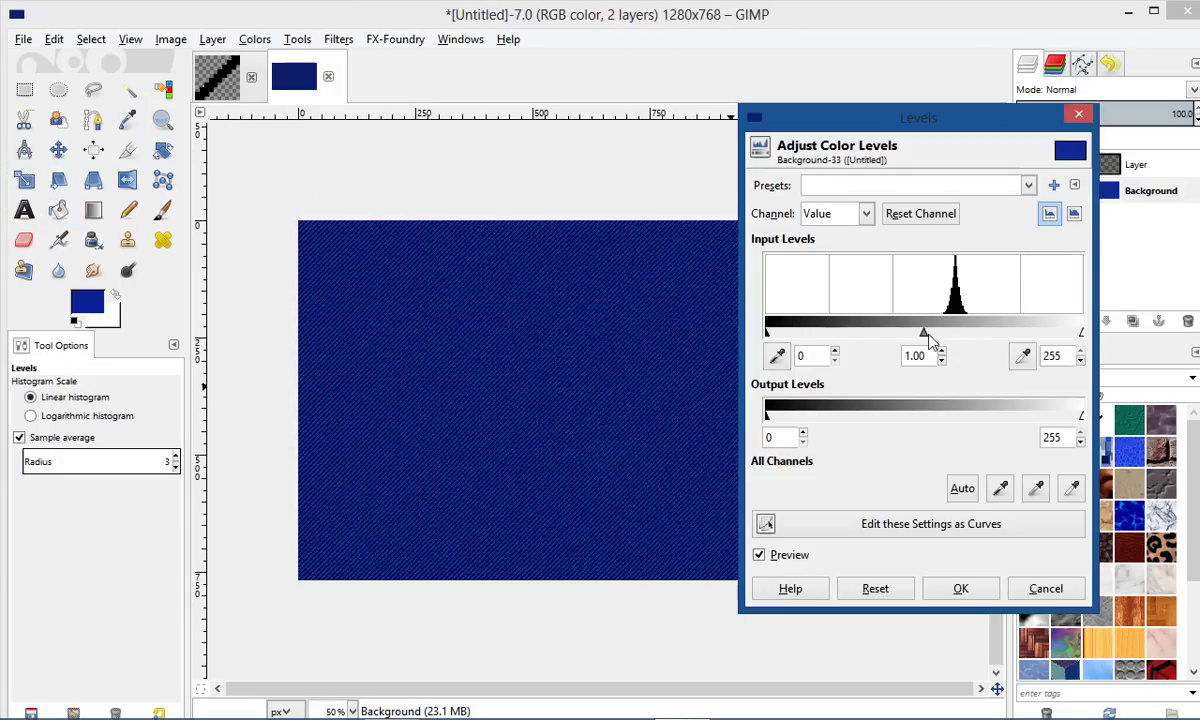
{"action": "mouse_move", "coordinate": [923, 333]}
{"action": "left_mouse_down"}
{"action": "mouse_move", "coordinate": [889, 342]}
{"action": "mouse_move", "coordinate": [905, 340]}
{"action": "left_mouse_up"}
{"action": "mouse_move", "coordinate": [767, 334]}
{"action": "left_mouse_down"}
{"action": "mouse_move", "coordinate": [800, 332]}
{"action": "mouse_move", "coordinate": [748, 340]}
{"action": "left_mouse_up"}
{"action": "left_click_drag", "start_coordinate": [900, 334], "coordinate": [881, 340]}
{"action": "left_click_drag", "start_coordinate": [871, 121], "coordinate": [968, 120]}
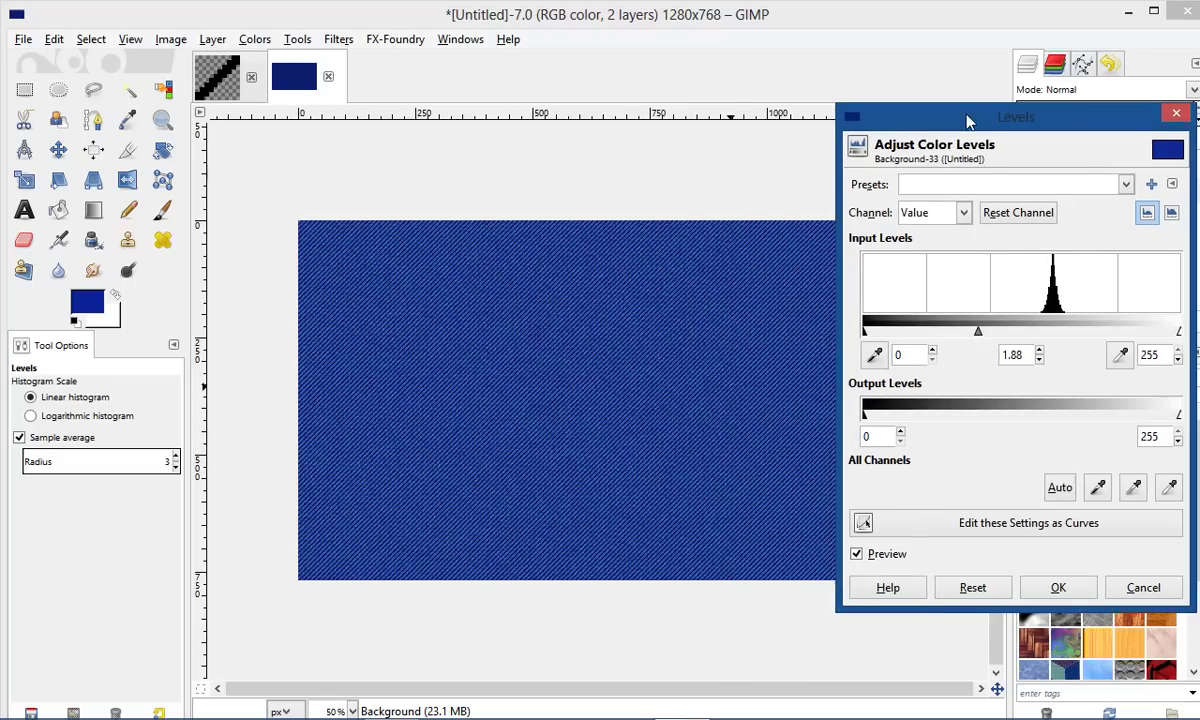
{"action": "left_click", "coordinate": [1058, 589]}
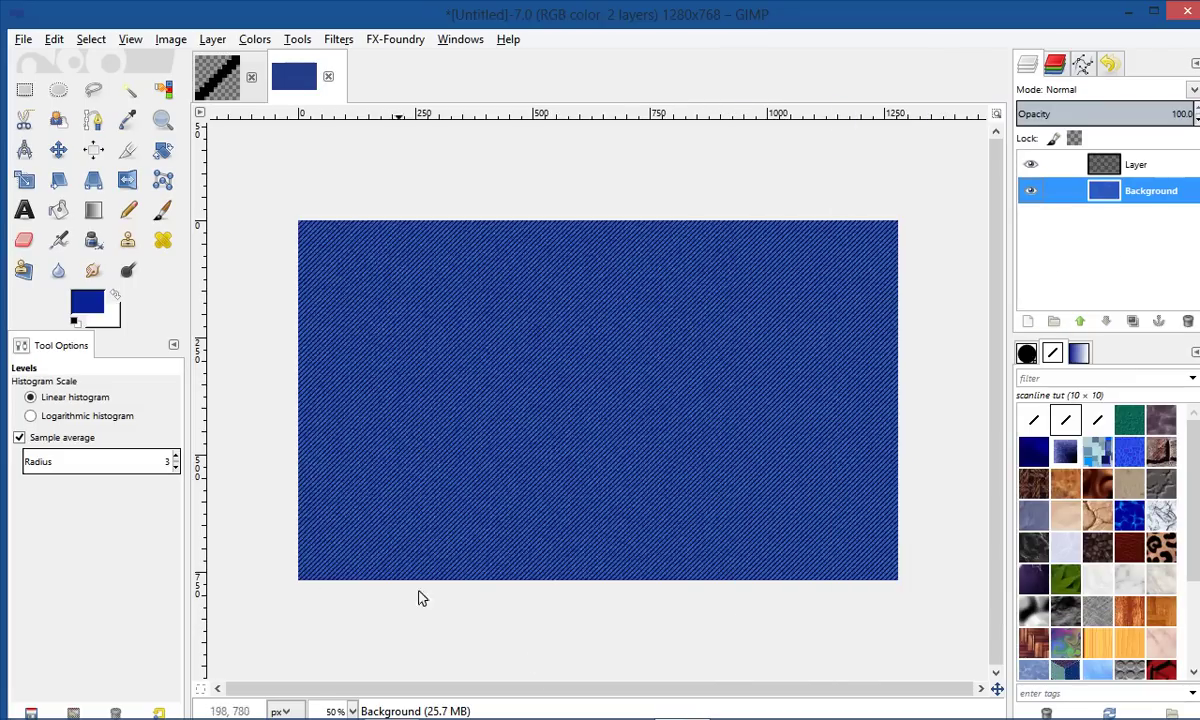
Step: Add a new 1280 × 768 layer with transparency fill above the diagonal-line layer
{"action": "left_click", "coordinate": [1070, 165]}
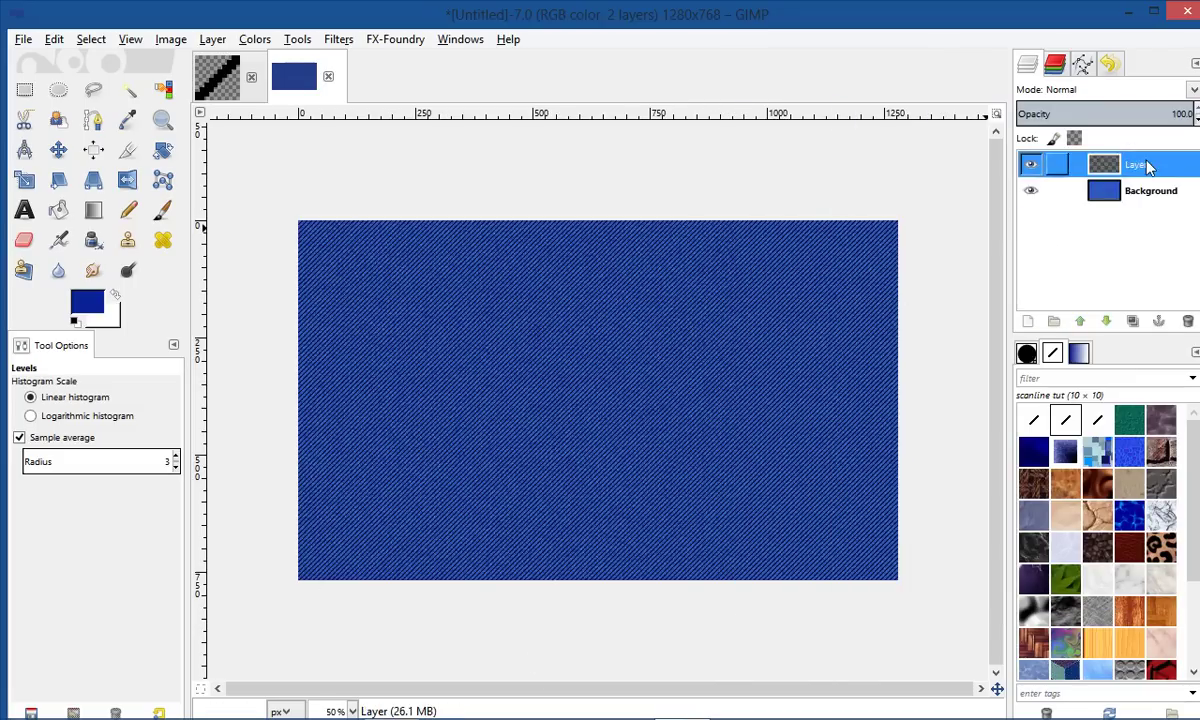
{"action": "left_click", "coordinate": [1031, 166]}
{"action": "left_click", "coordinate": [1031, 166]}
{"action": "left_click", "coordinate": [1028, 321]}
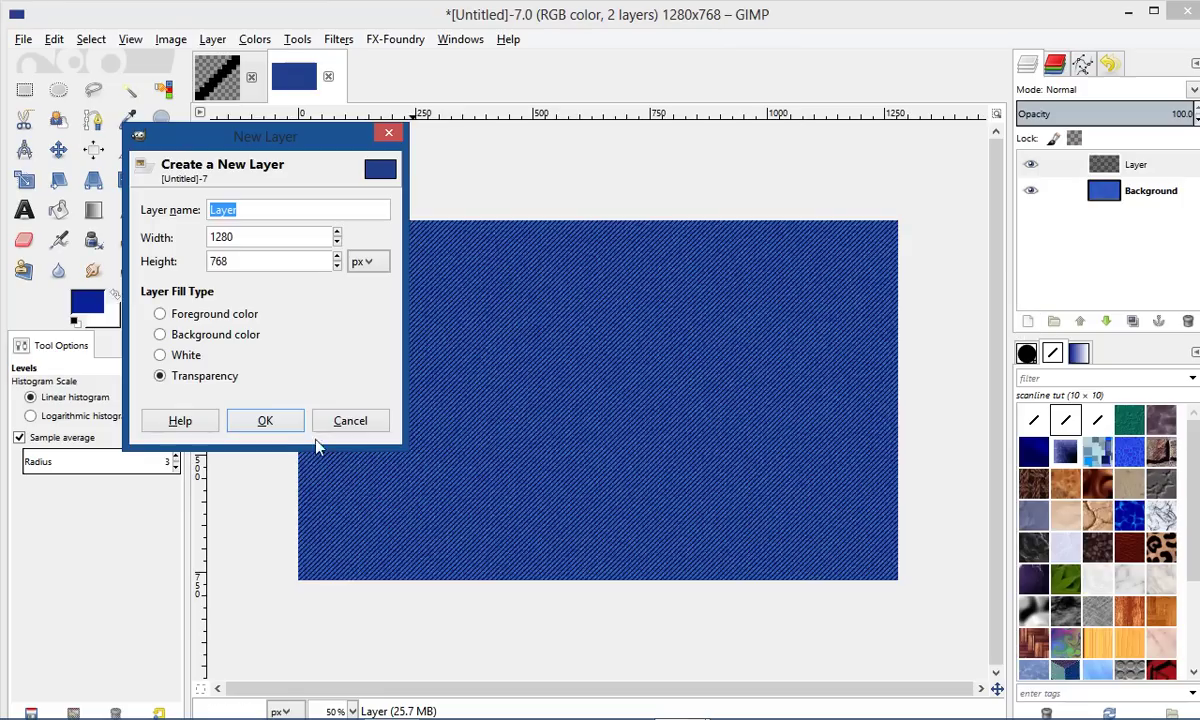
{"action": "left_click", "coordinate": [265, 421]}
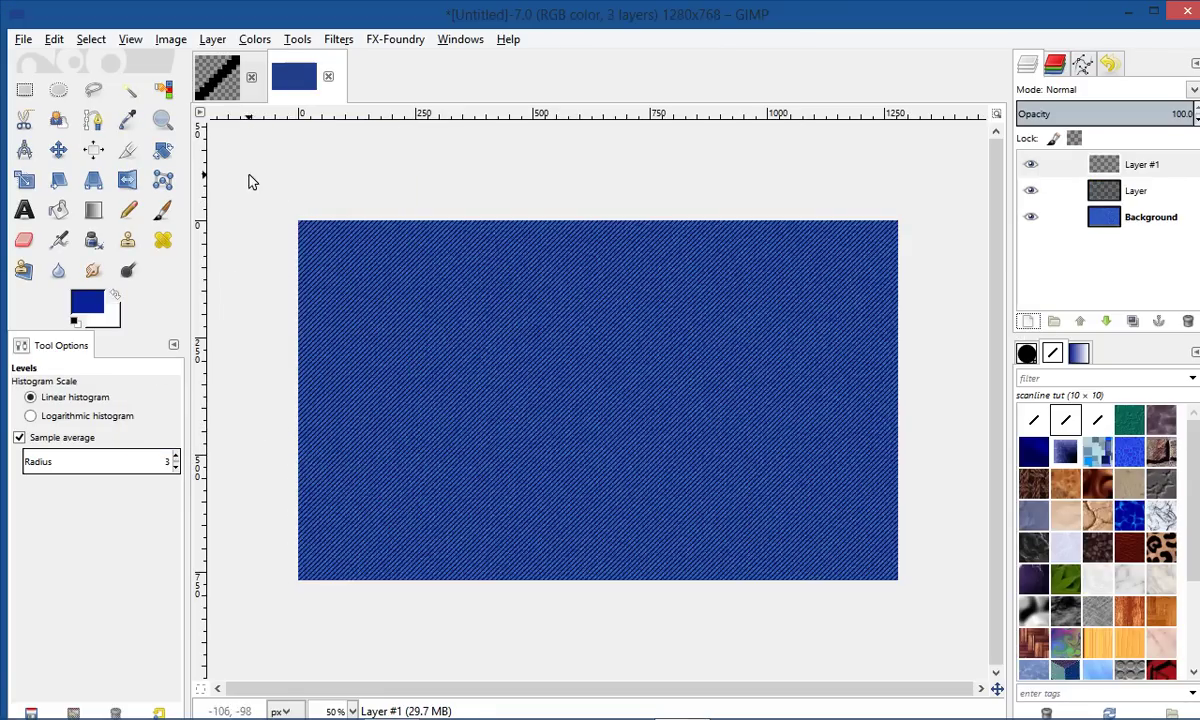
Step: Switch to the Paintbrush with the 2. Hardness 100 brush and set its opacity to 100
{"action": "left_click", "coordinate": [163, 209]}
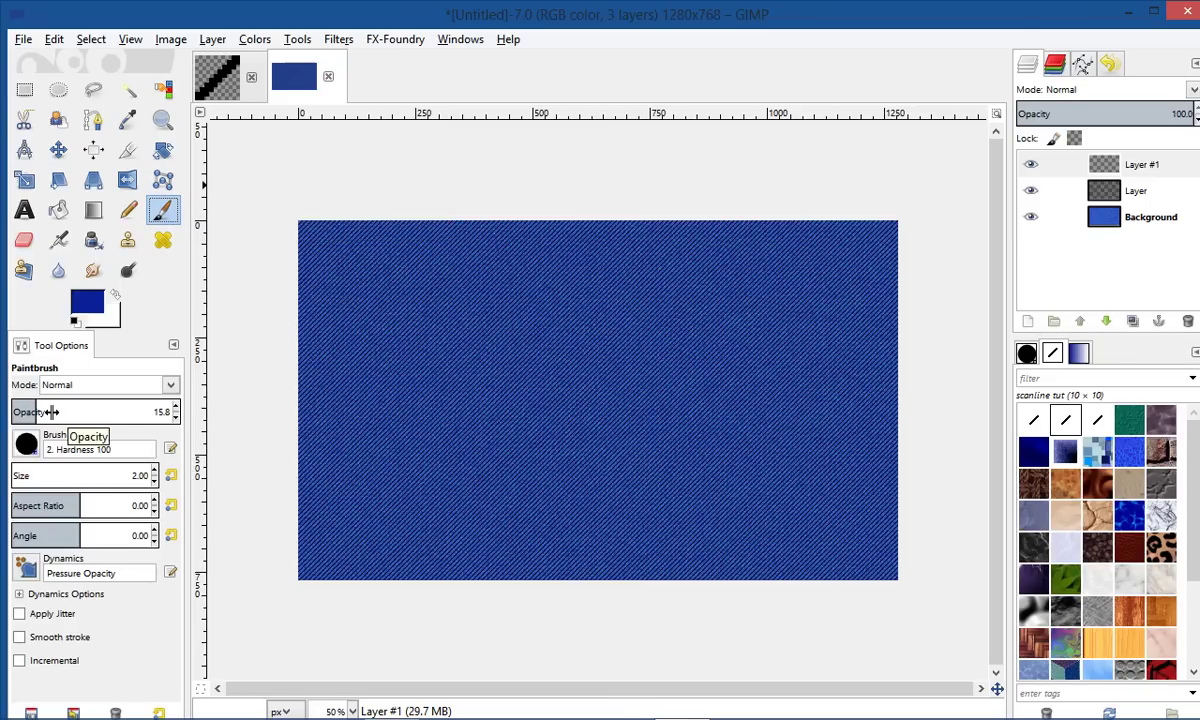
{"action": "left_click", "coordinate": [85, 418]}
{"action": "left_click_drag", "start_coordinate": [85, 418], "coordinate": [162, 411]}
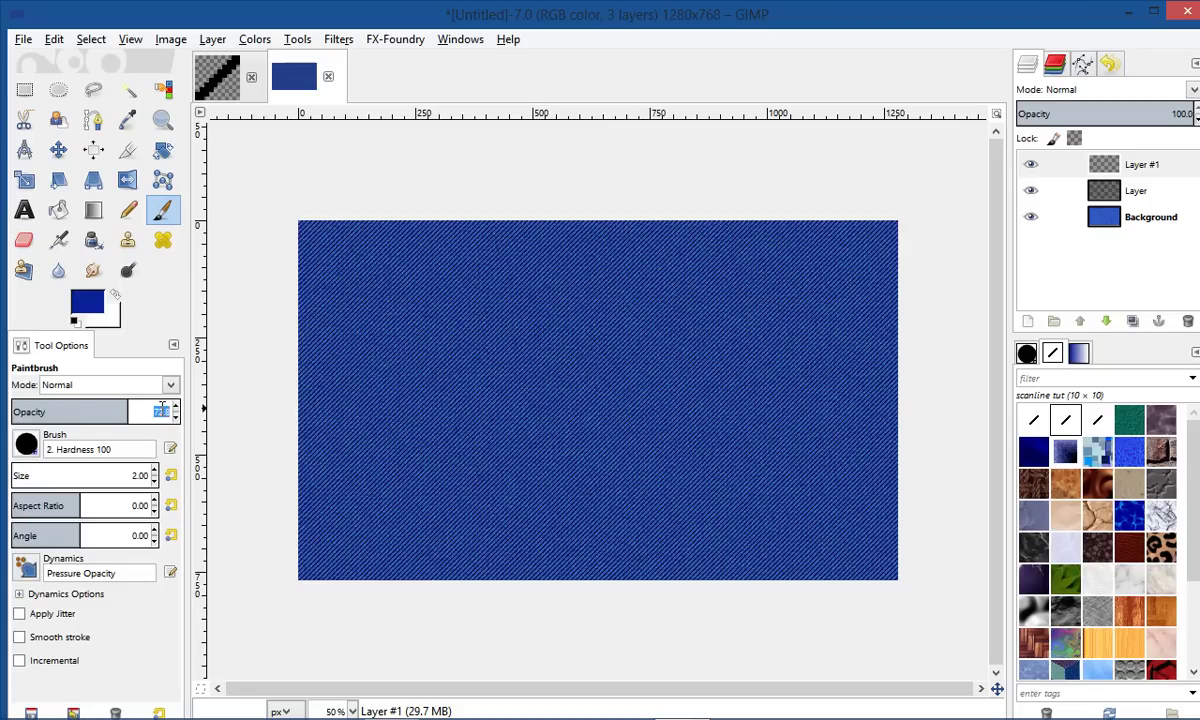
{"action": "type", "text": "100"}
{"action": "key", "text": "Return"}
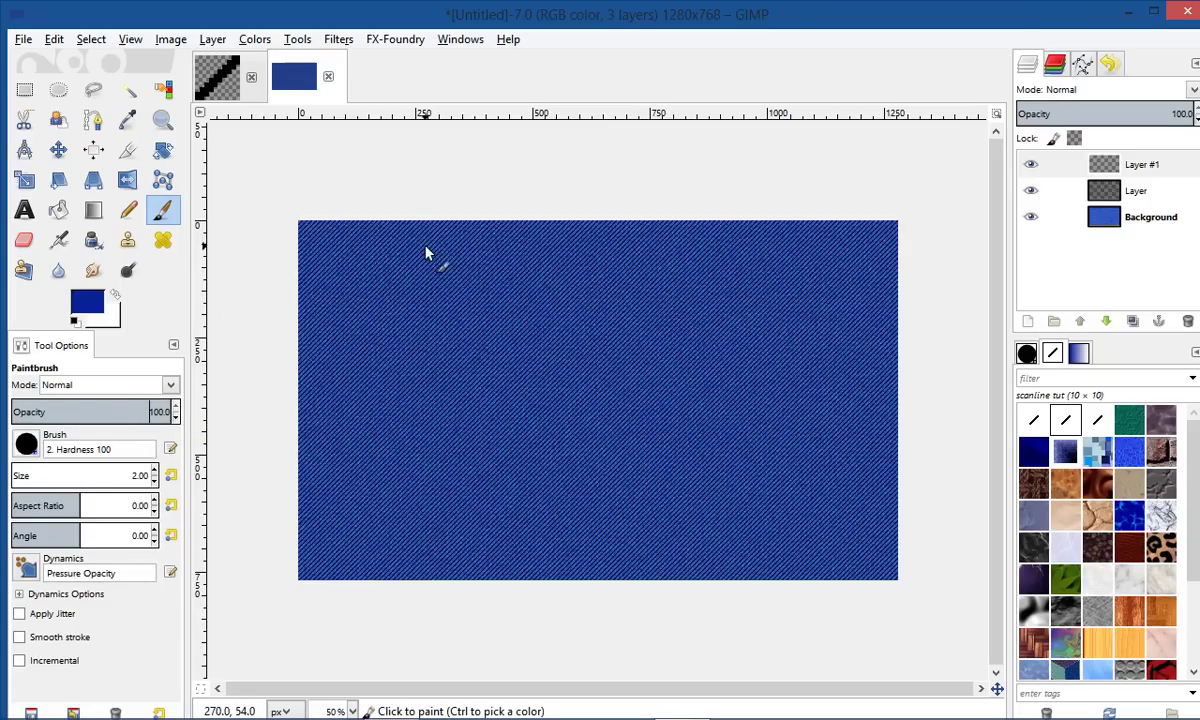
Step: Enlarge the paintbrush to size 40
{"action": "key", "text": "bracketright"}
{"action": "key", "text": "bracketright"}
{"action": "key", "text": "bracketright"}
{"action": "key", "text": "bracketright"}
{"action": "key", "text": "bracketright"}
{"action": "key", "text": "bracketright"}
{"action": "key", "text": "bracketright"}
{"action": "key", "text": "bracketright"}
{"action": "key", "text": "bracketright"}
{"action": "key", "text": "bracketright"}
{"action": "key", "text": "bracketright"}
{"action": "key", "text": "bracketright"}
{"action": "key", "text": "bracketright"}
{"action": "key", "text": "bracketright"}
{"action": "key", "text": "bracketright"}
{"action": "key", "text": "bracketright"}
{"action": "key", "text": "bracketright"}
{"action": "key", "text": "bracketright"}
{"action": "key", "text": "bracketright"}
{"action": "key", "text": "bracketright"}
{"action": "key", "text": "bracketright"}
{"action": "key", "text": "bracketright"}
{"action": "key", "text": "bracketright"}
{"action": "key", "text": "bracketright"}
{"action": "key", "text": "bracketright"}
{"action": "key", "text": "bracketright"}
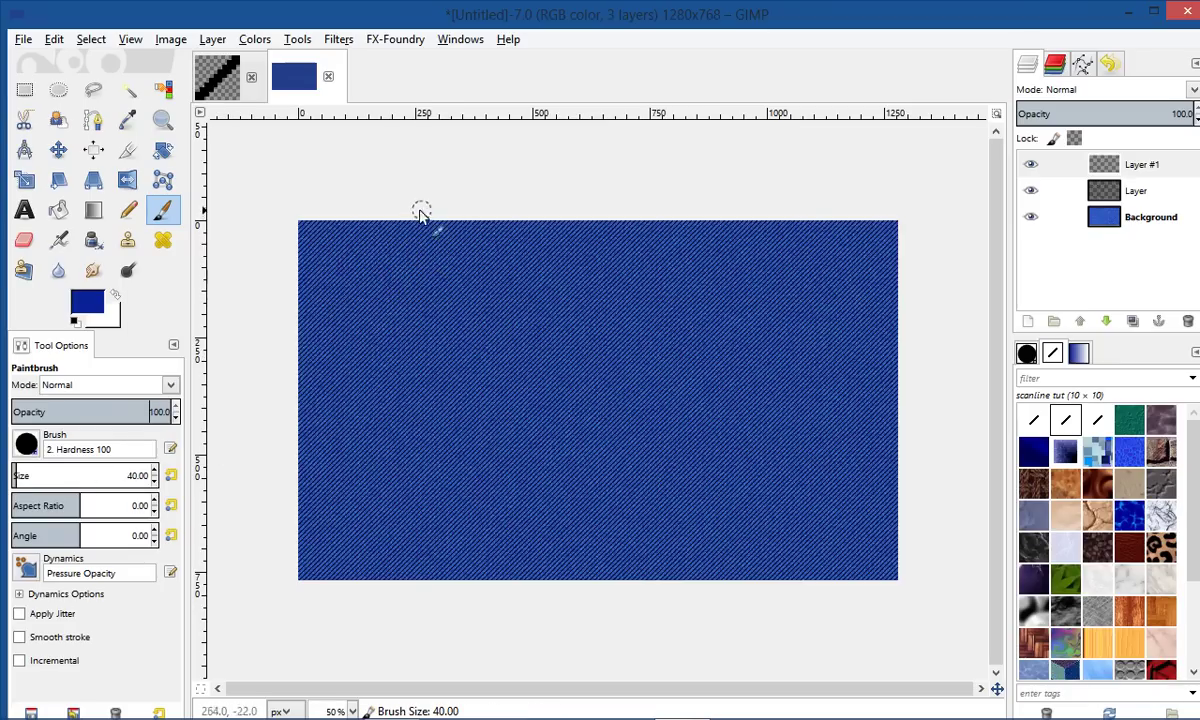
Step: Paint a straight black vertical line at brush size 34 from the canvas's top edge to its bottom edge, about 285 px from the left
{"action": "left_click", "coordinate": [74, 319]}
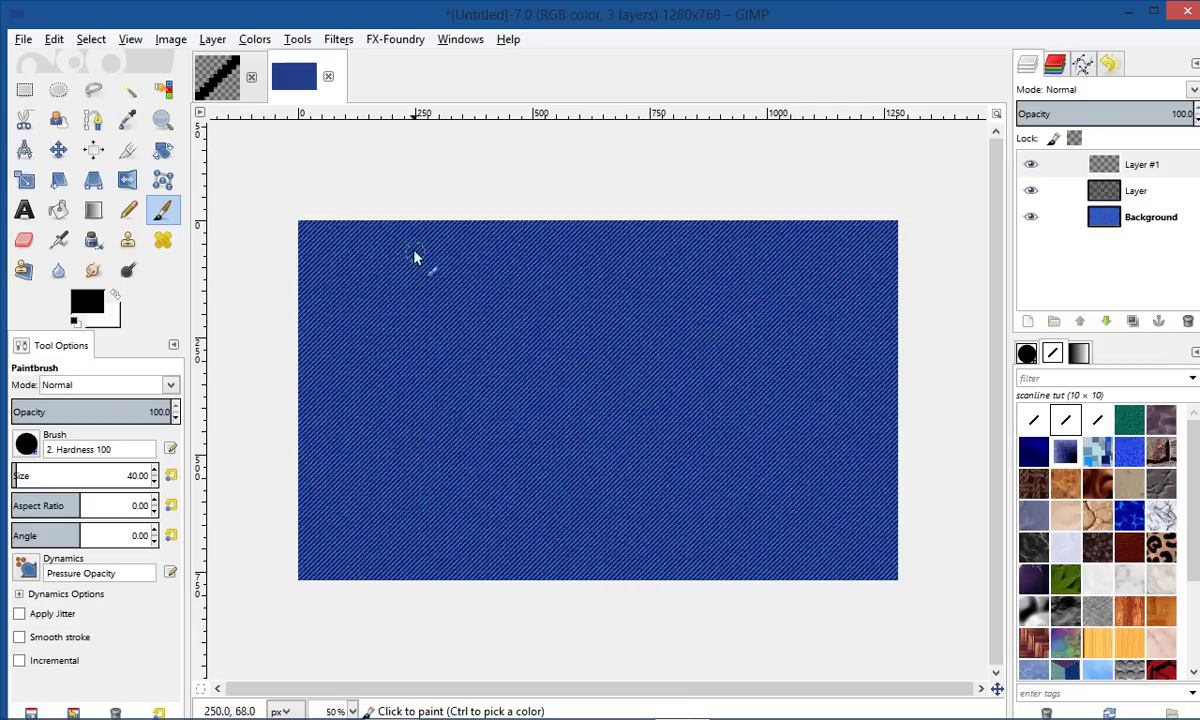
{"action": "key", "text": "bracketright"}
{"action": "key", "text": "bracketleft"}
{"action": "key", "text": "bracketleft"}
{"action": "key", "text": "bracketleft"}
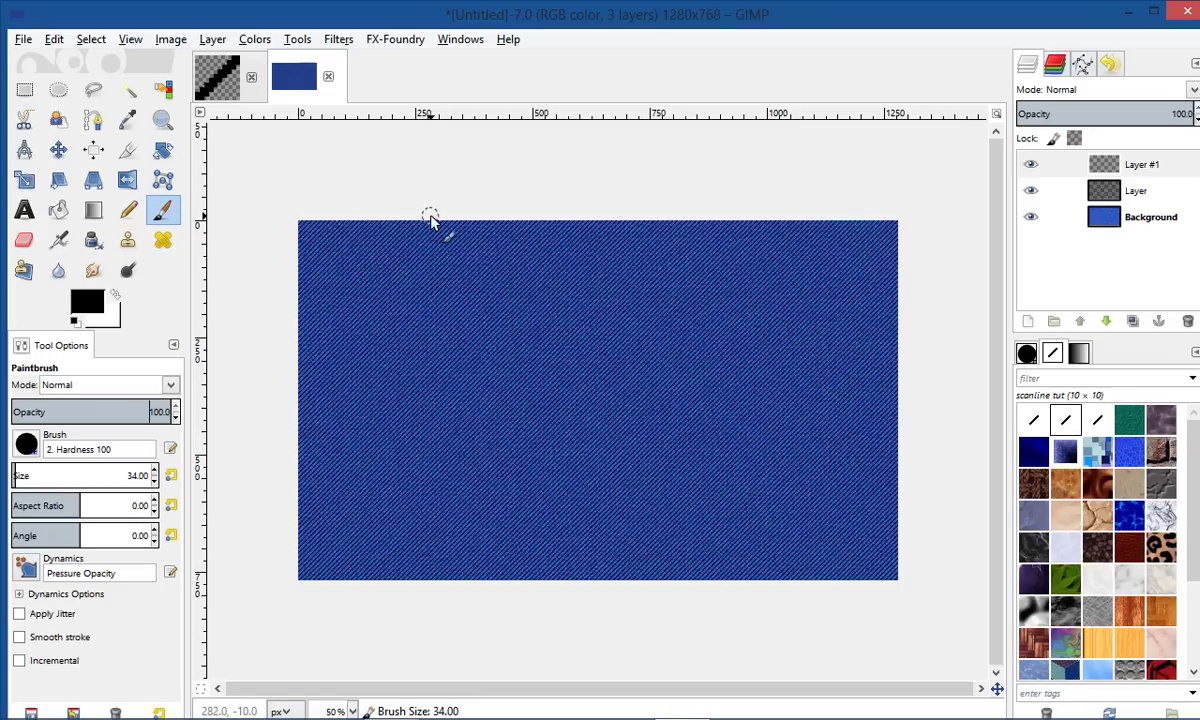
{"action": "left_click", "coordinate": [432, 217]}
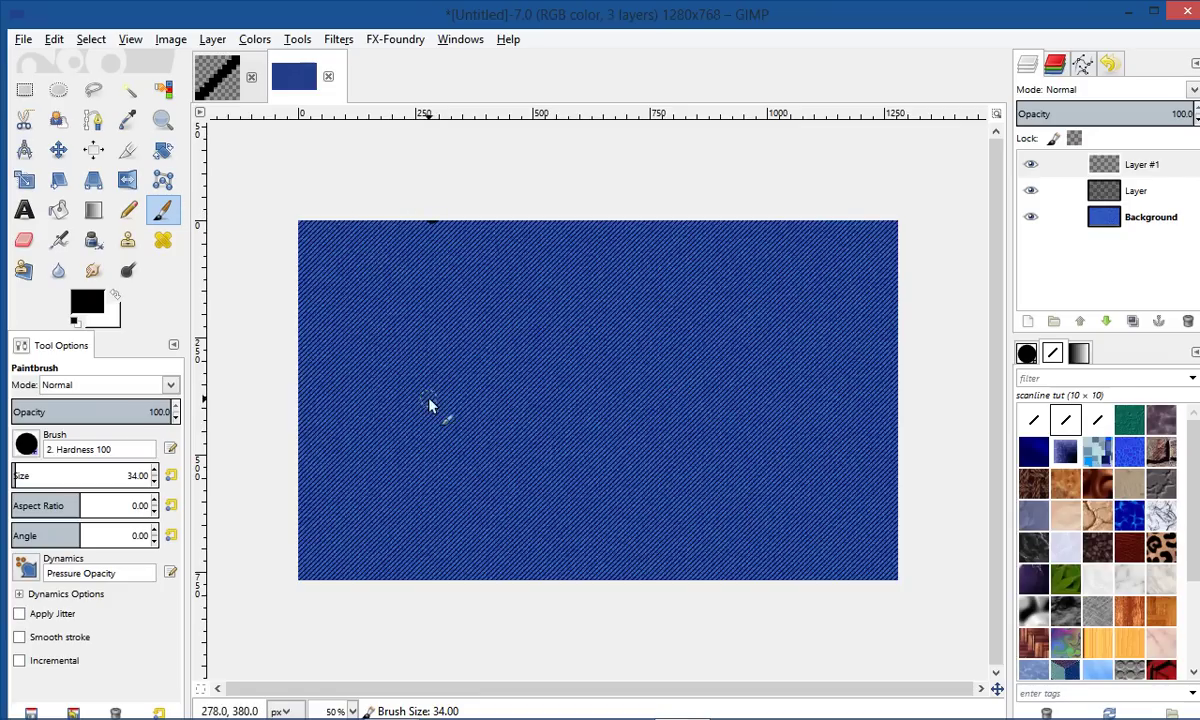
{"action": "left_click", "coordinate": [432, 596], "text": "shift"}
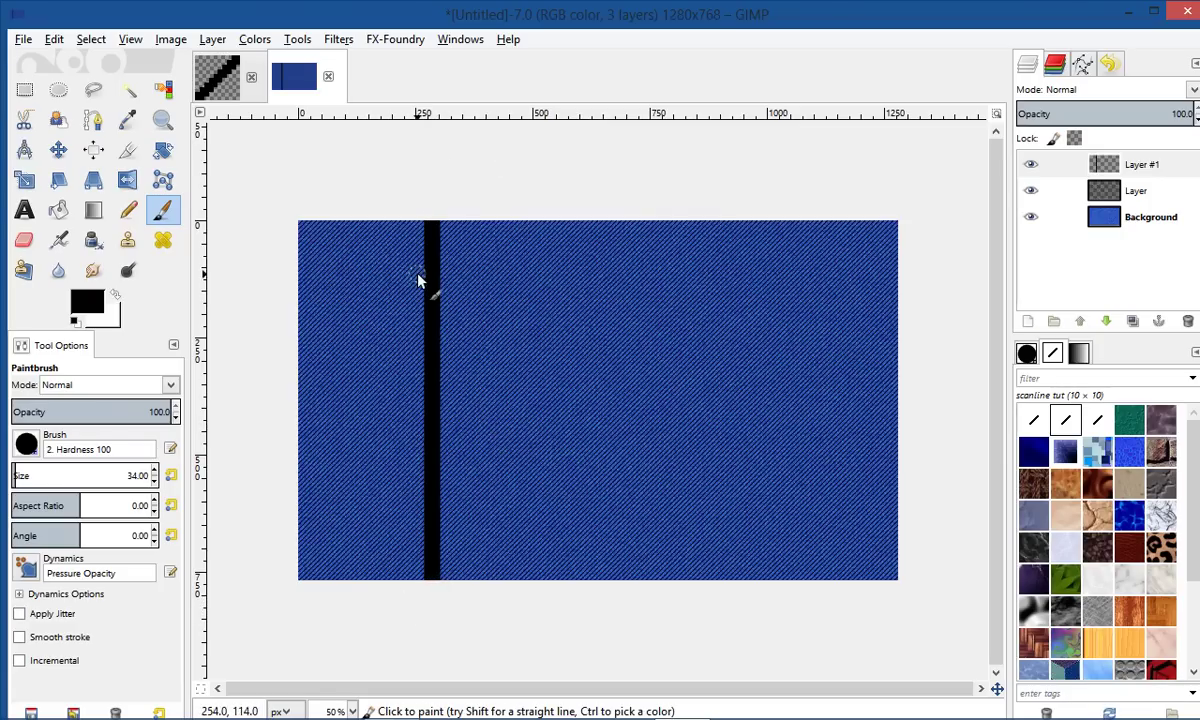
Step: Apply a Gaussian Blur to the black line's layer with a 25 px horizontal and vertical radius using the RLE method
{"action": "left_click", "coordinate": [338, 40]}
{"action": "mouse_move", "coordinate": [410, 150]}
{"action": "left_click", "coordinate": [590, 159]}
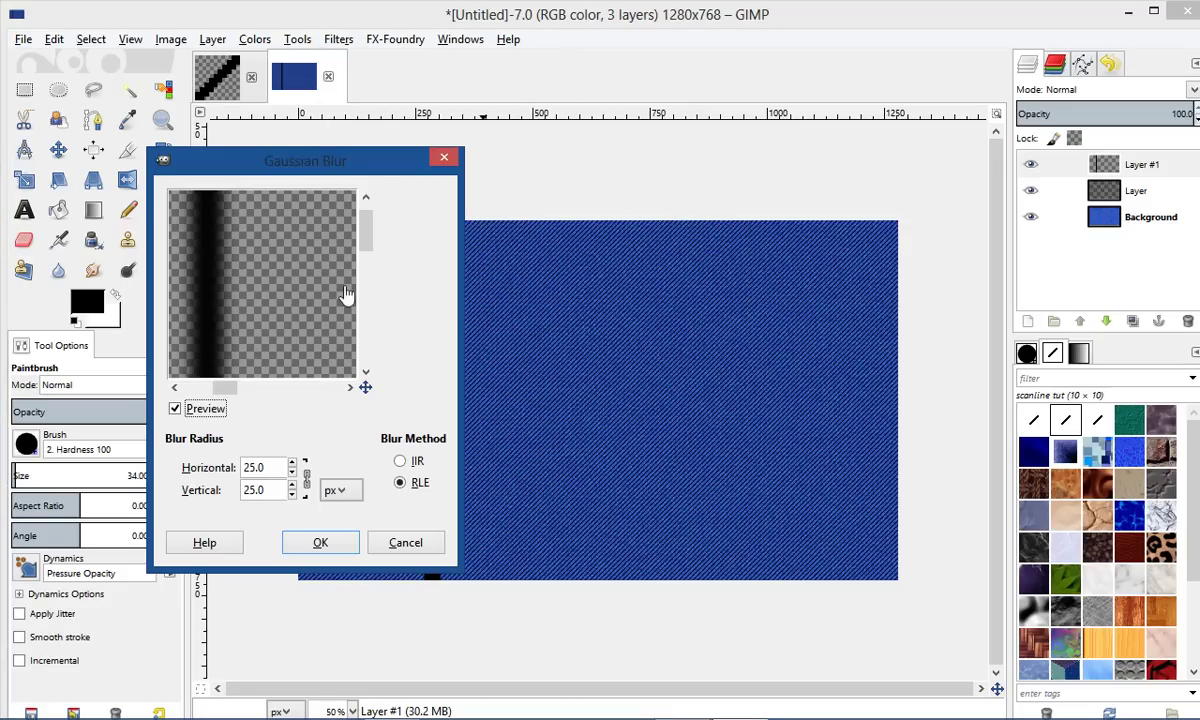
{"action": "left_click_drag", "start_coordinate": [372, 172], "coordinate": [725, 152]}
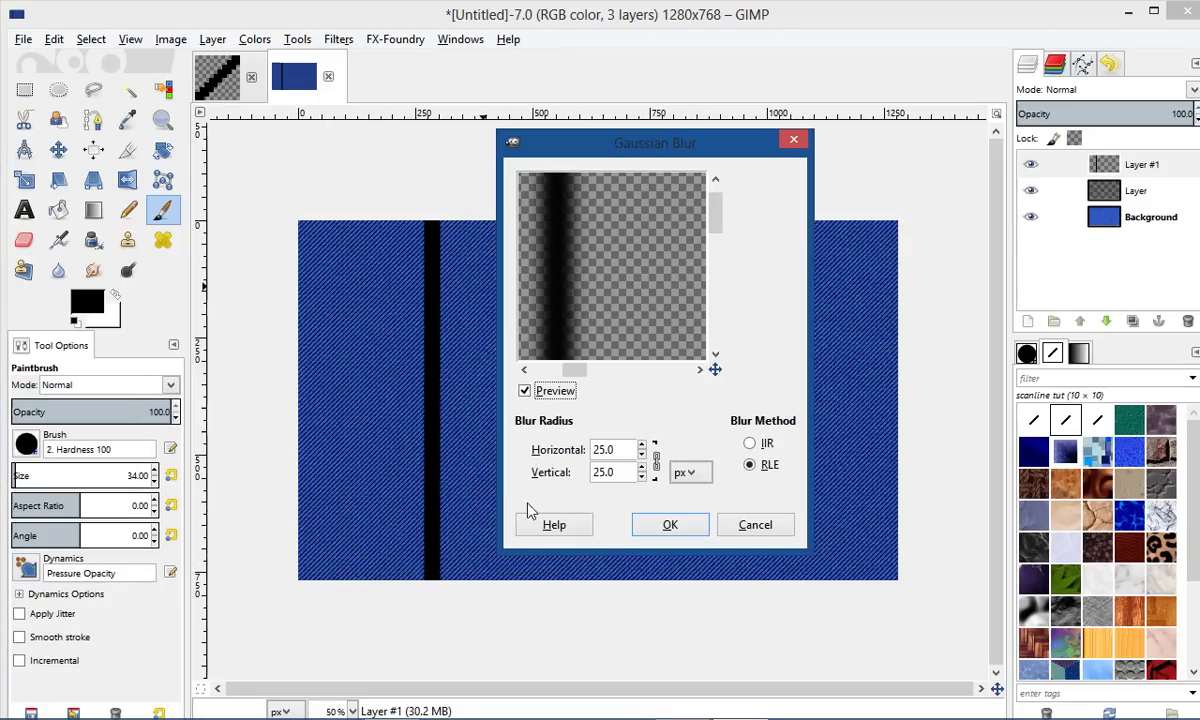
{"action": "left_click", "coordinate": [670, 526]}
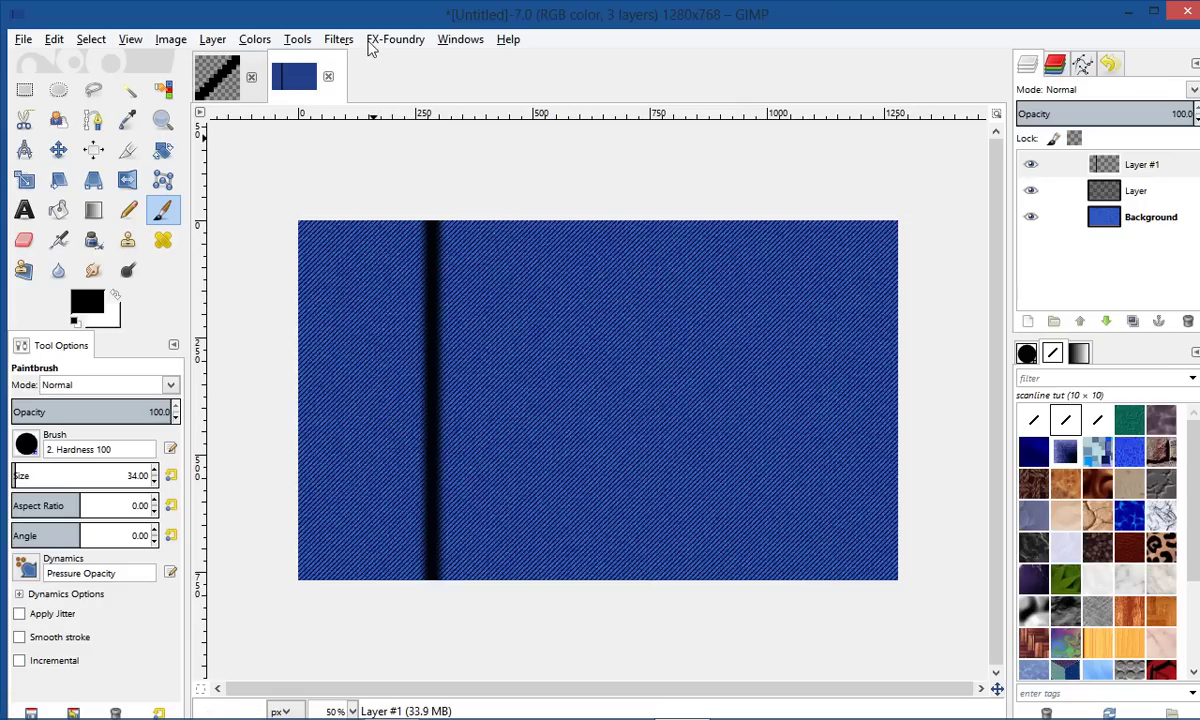
Step: Repeat the Gaussian Blur with the same settings several times to soften the black line's edges further
{"action": "left_click", "coordinate": [339, 40]}
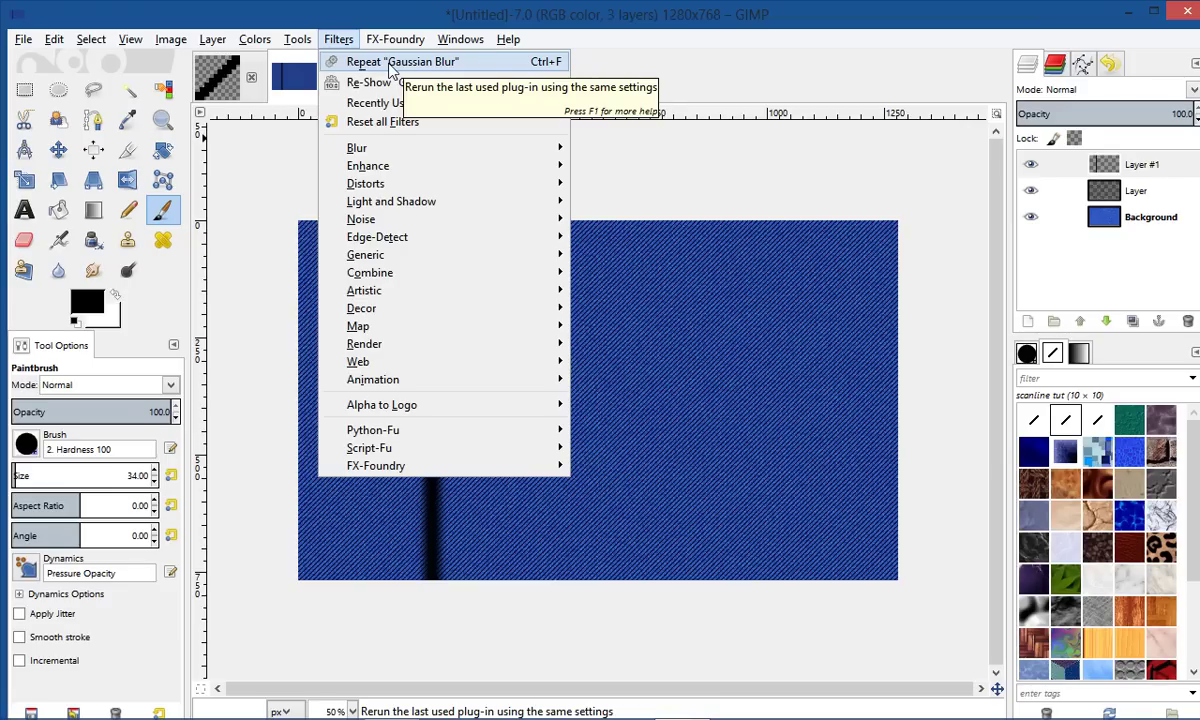
{"action": "left_click", "coordinate": [690, 70]}
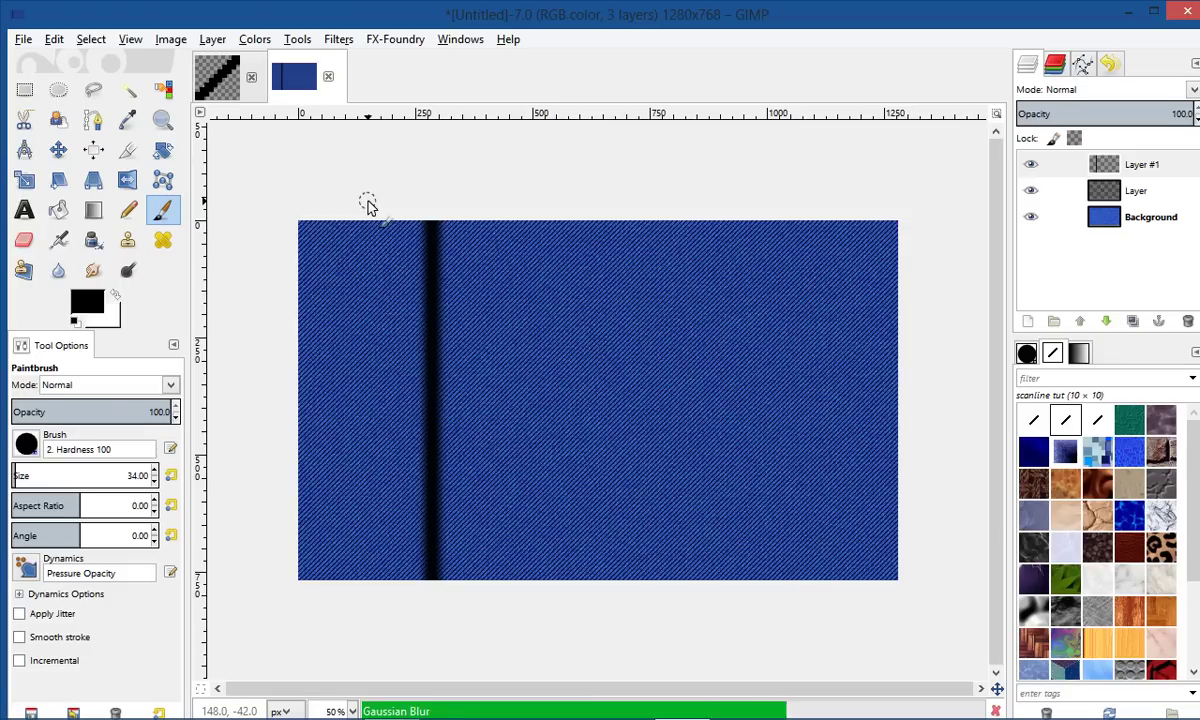
{"action": "key", "text": "ctrl+f"}
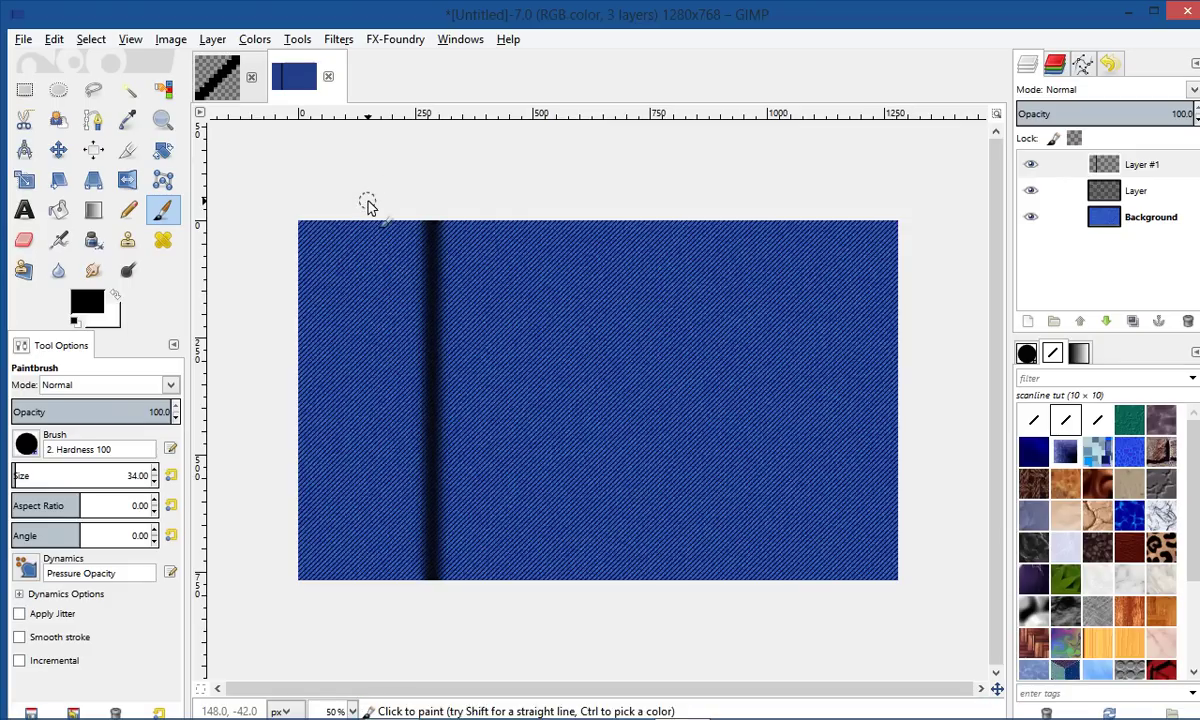
{"action": "key", "text": "ctrl+f"}
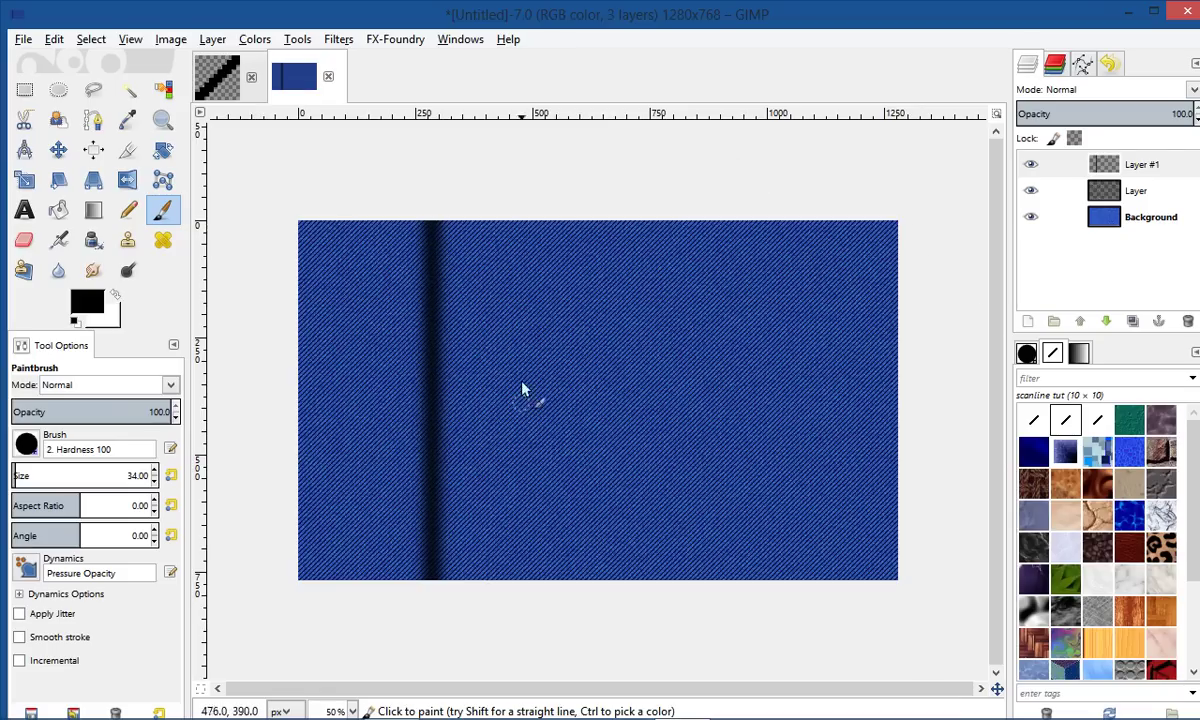
Step: Add a new transparent 1280 × 768 px layer above the black line's layer and make white the foreground color
{"action": "left_click", "coordinate": [1027, 322]}
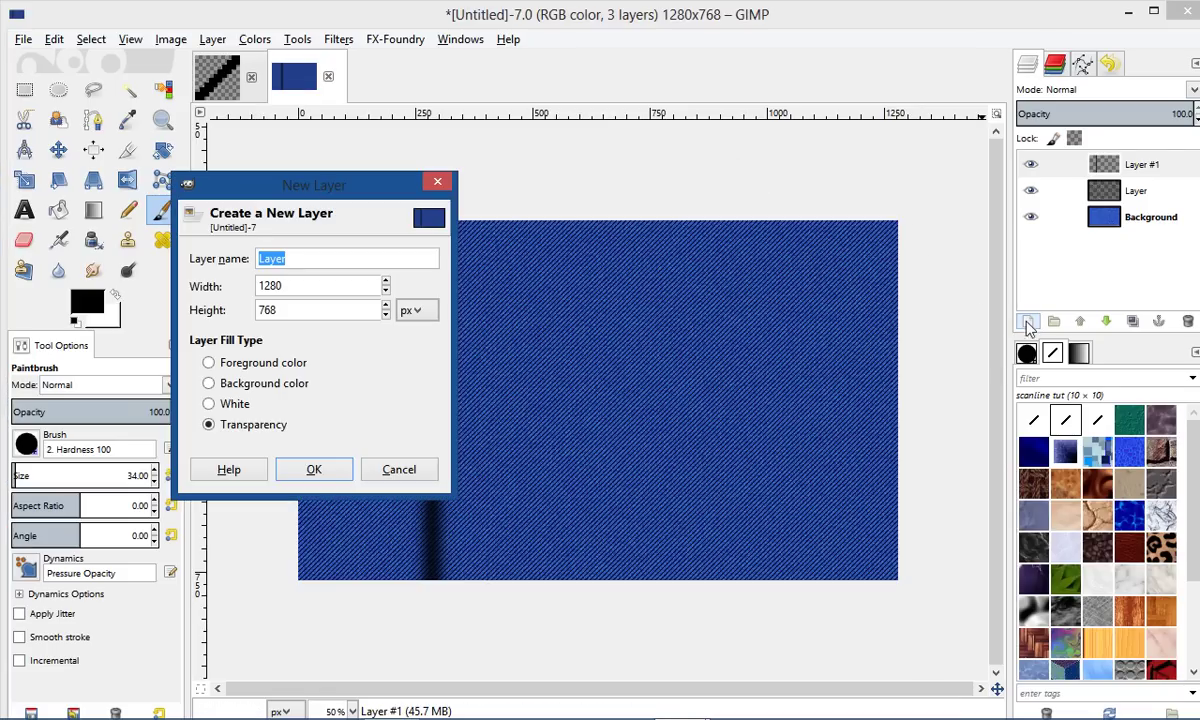
{"action": "left_click", "coordinate": [314, 470]}
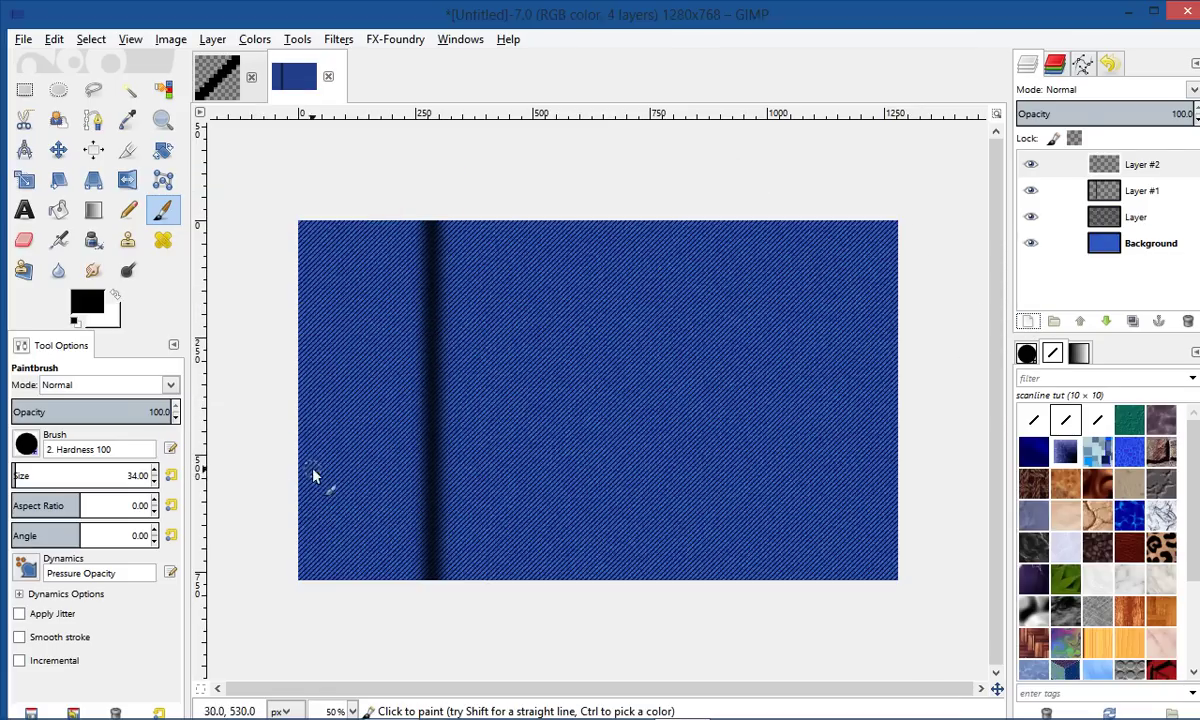
{"action": "left_click", "coordinate": [114, 293]}
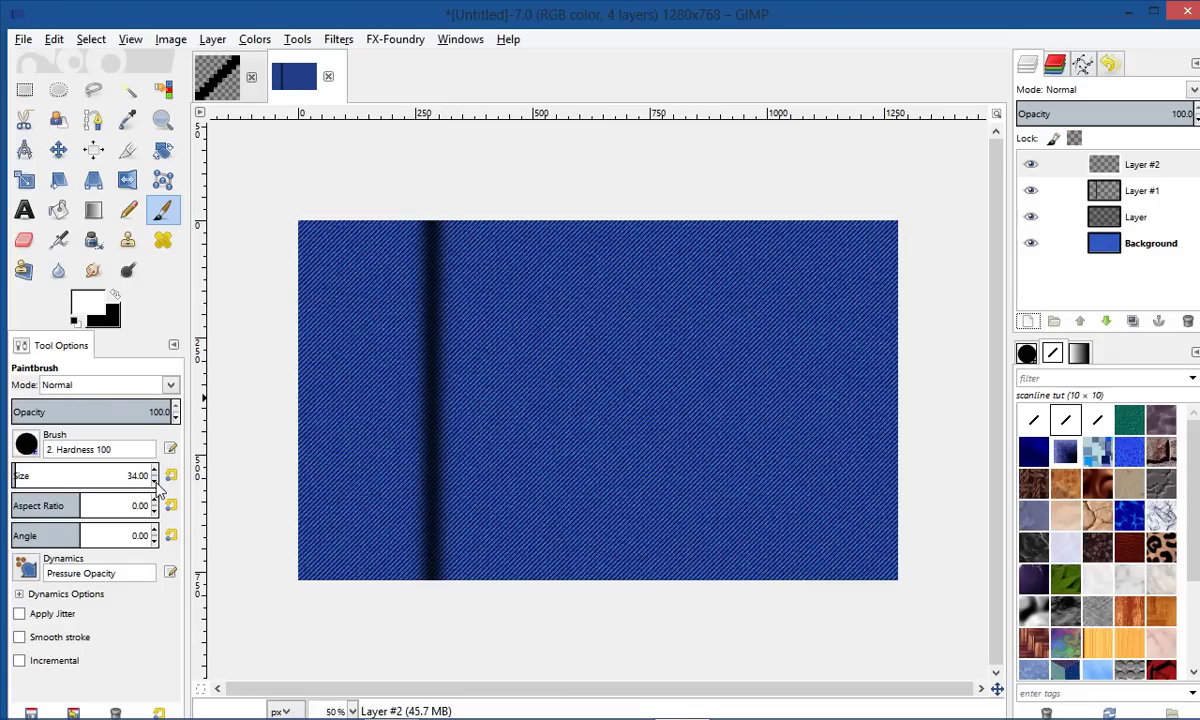
Step: Reduce the paintbrush to size 25
{"action": "key", "text": "bracketleft"}
{"action": "key", "text": "bracketleft"}
{"action": "key", "text": "bracketleft"}
{"action": "key", "text": "bracketleft"}
{"action": "key", "text": "bracketleft"}
{"action": "key", "text": "bracketleft"}
{"action": "key", "text": "bracketleft"}
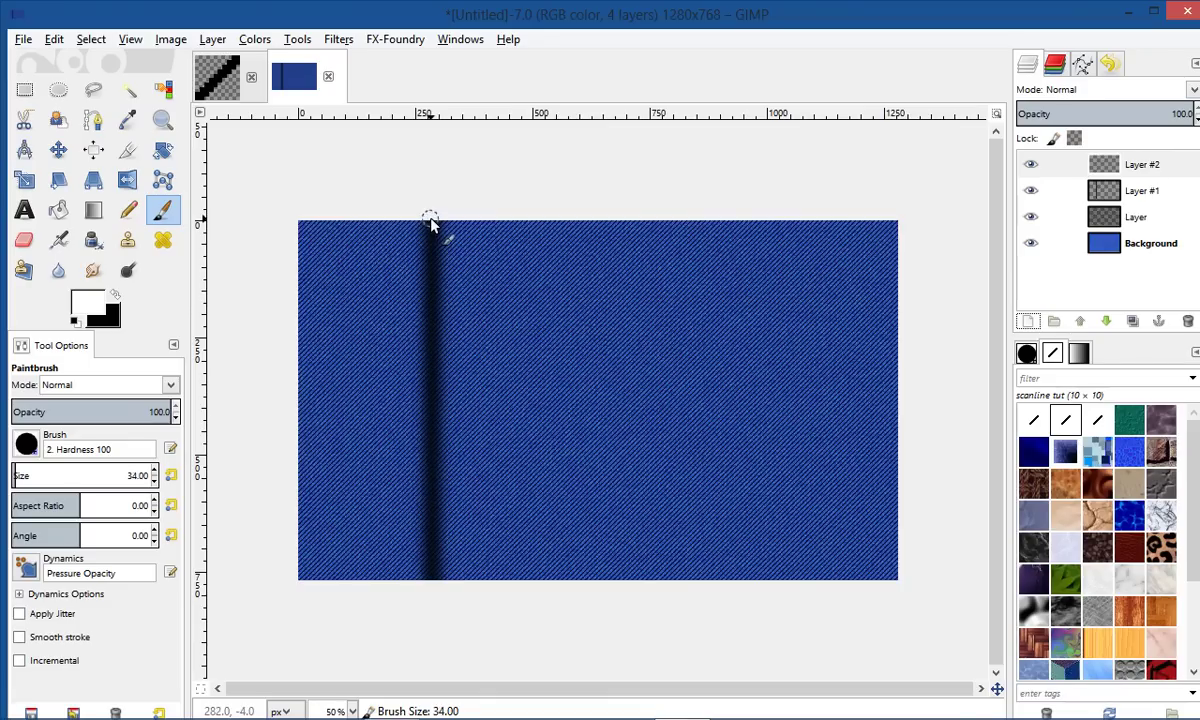
{"action": "key", "text": "bracketleft"}
{"action": "key", "text": "bracketleft"}
{"action": "key", "text": "bracketright"}
{"action": "key", "text": "bracketright"}
{"action": "key", "text": "bracketright"}
{"action": "key", "text": "bracketright"}
{"action": "key", "text": "bracketright"}
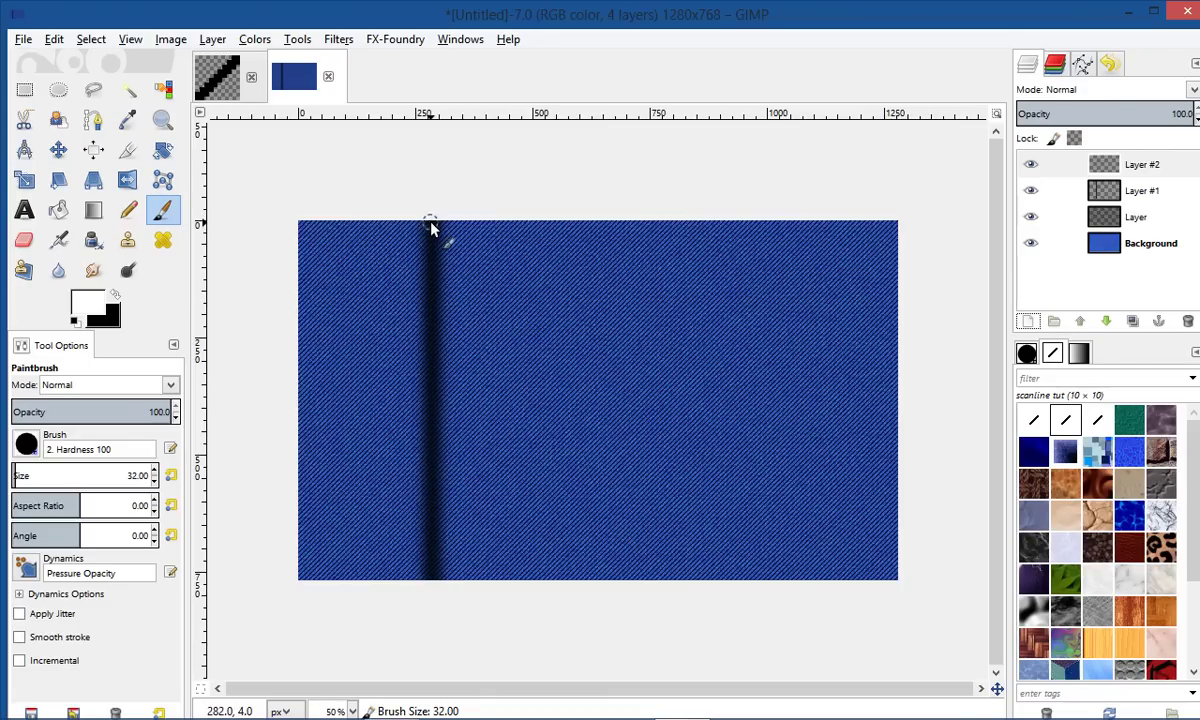
{"action": "key", "text": "bracketleft"}
{"action": "key", "text": "bracketleft"}
{"action": "key", "text": "bracketleft"}
{"action": "key", "text": "bracketleft"}
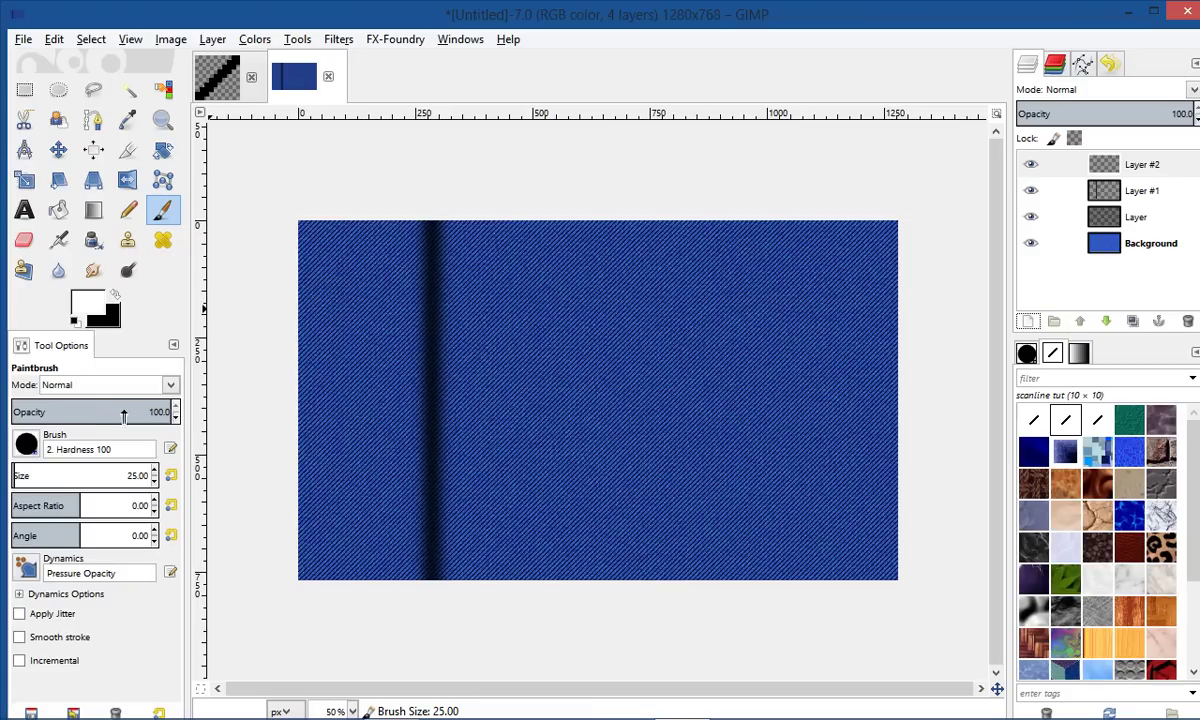
Step: Try a straight white vertical line at 46.2 brush opacity over the black seam, undo it and set the brush opacity to 100
{"action": "left_click_drag", "start_coordinate": [118, 411], "coordinate": [85, 412]}
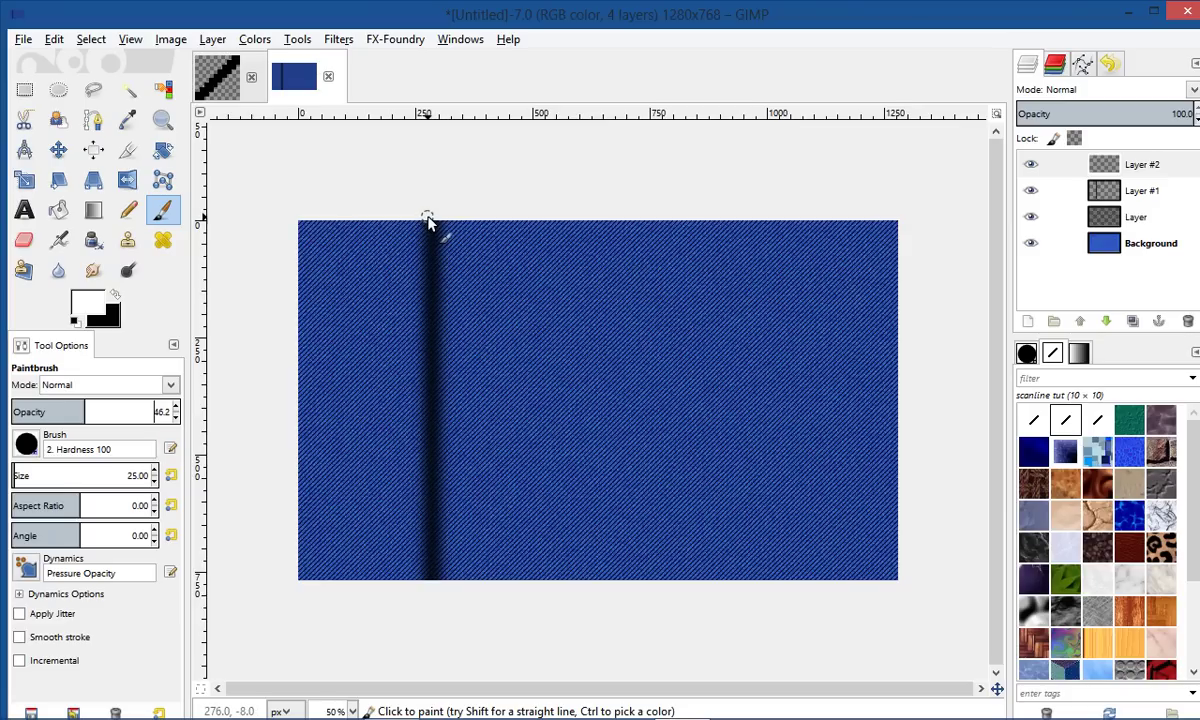
{"action": "left_click", "coordinate": [427, 592], "text": "shift"}
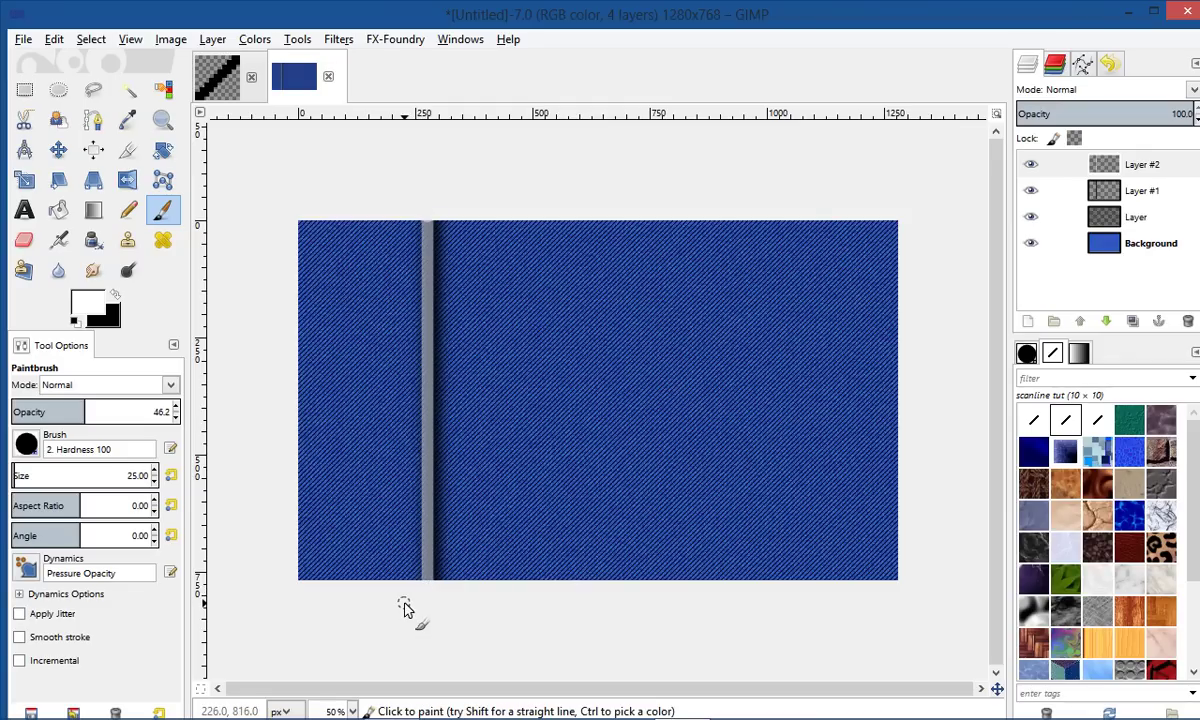
{"action": "key", "text": "ctrl+z"}
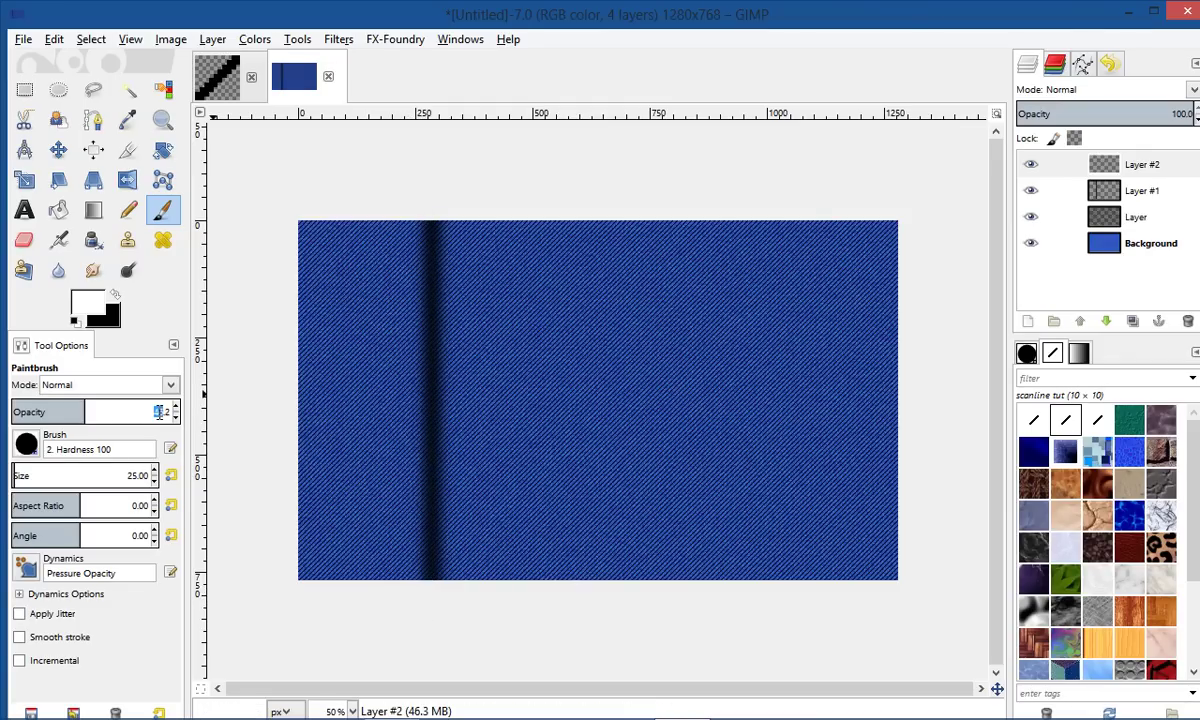
{"action": "type", "text": "100"}
{"action": "key", "text": "Return"}
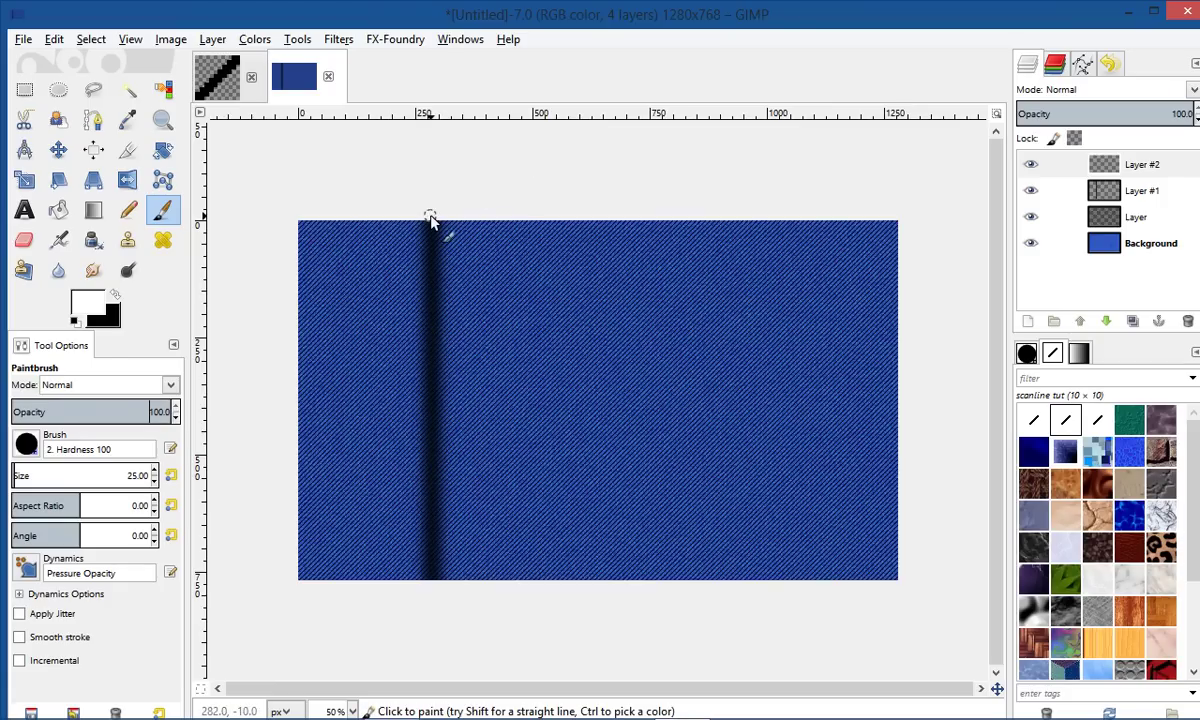
Step: Try a straight white vertical line at brush size 19 along the black seam's left side, and undo it
{"action": "key", "text": "bracketleft"}
{"action": "key", "text": "bracketleft"}
{"action": "key", "text": "bracketleft"}
{"action": "key", "text": "bracketleft"}
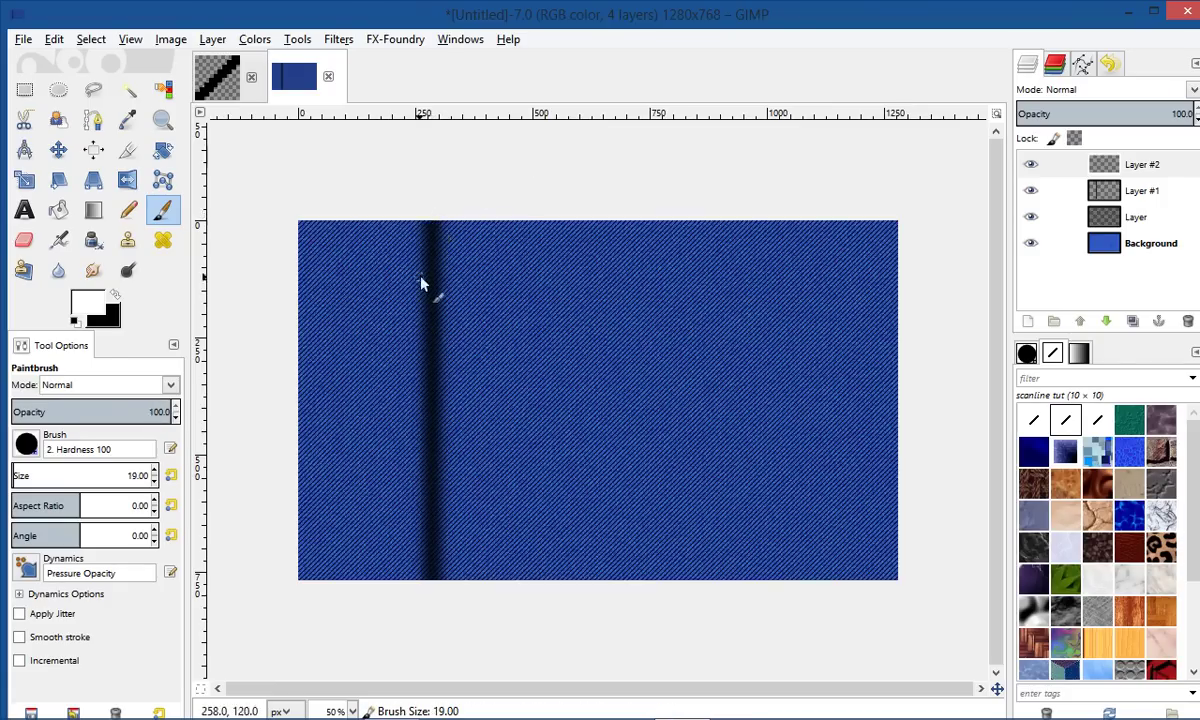
{"action": "scroll", "coordinate": [435, 293], "scroll_direction": "up", "scroll_amount": 1}
{"action": "scroll", "coordinate": [430, 290], "scroll_direction": "down", "scroll_amount": 1}
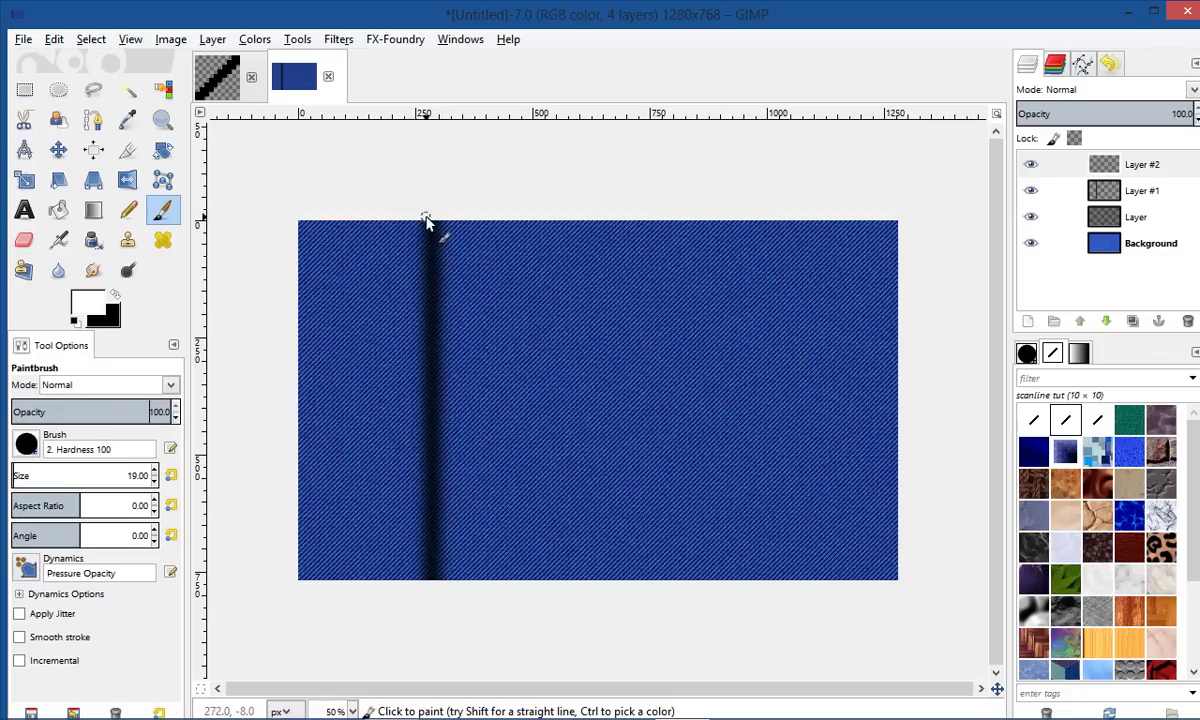
{"action": "left_click", "coordinate": [428, 594], "text": "shift"}
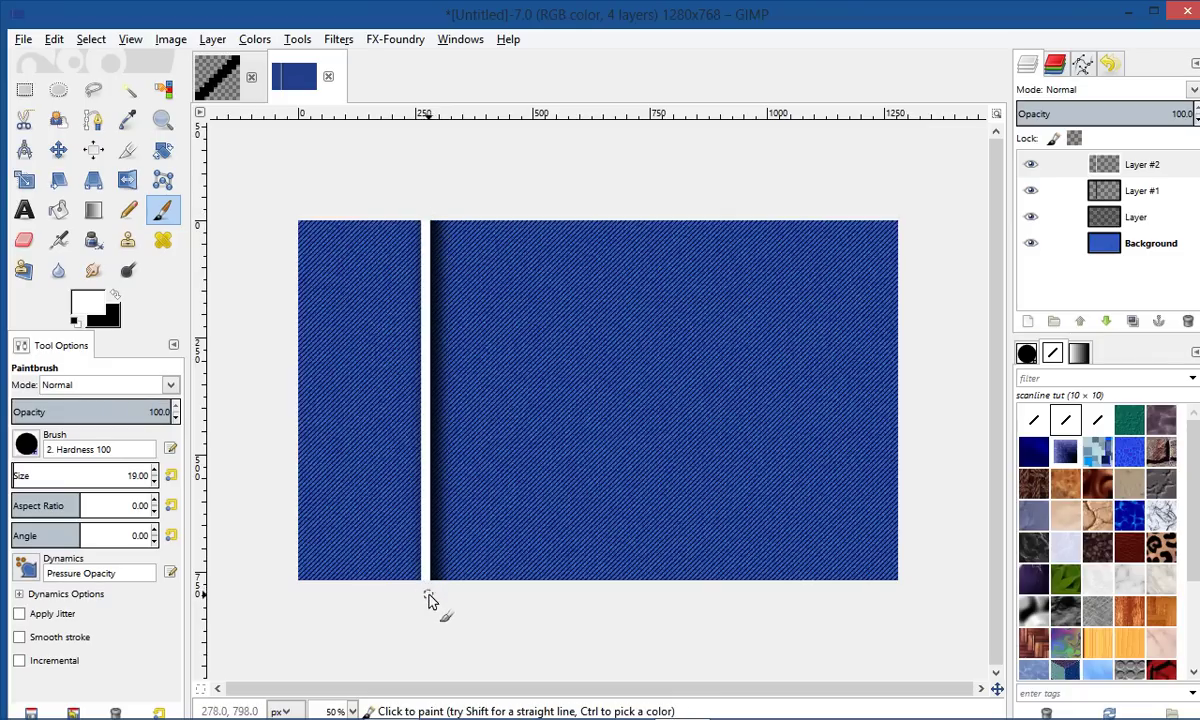
{"action": "key", "text": "ctrl+z"}
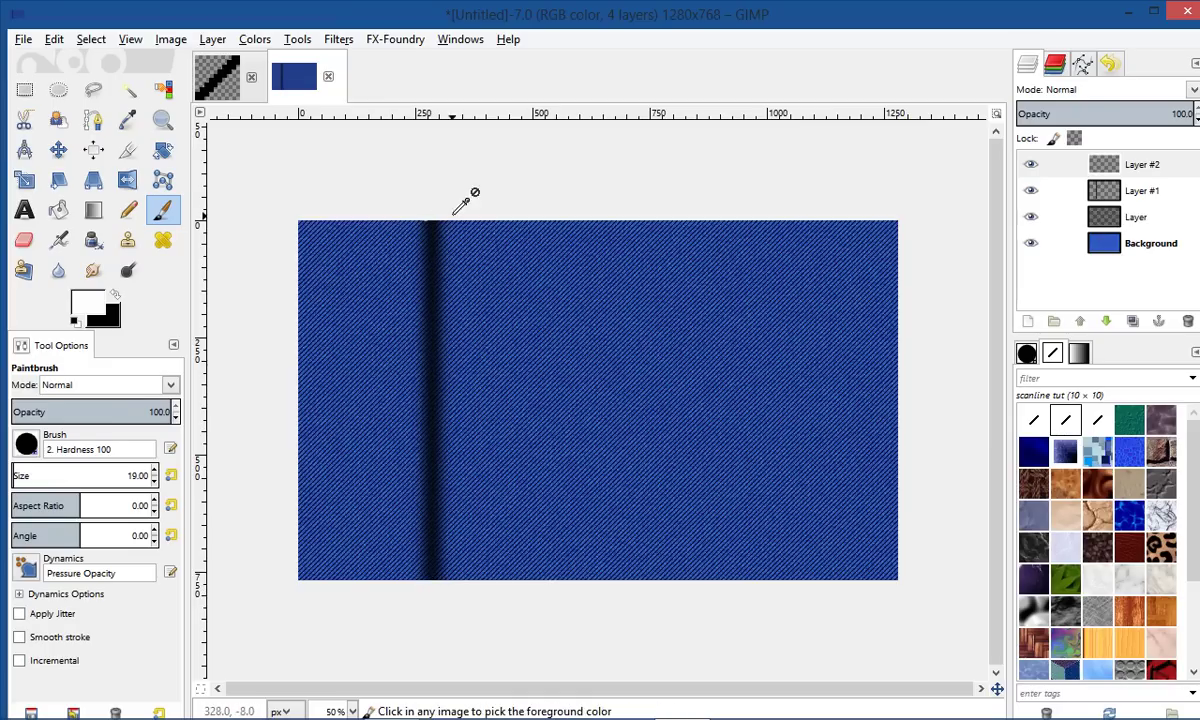
Step: Paint a straight white vertical line at brush size 15 from the canvas's top edge to its bottom edge, about 270 px from the left
{"action": "key", "text": "bracketleft"}
{"action": "key", "text": "bracketleft"}
{"action": "key", "text": "bracketleft"}
{"action": "key", "text": "bracketleft"}
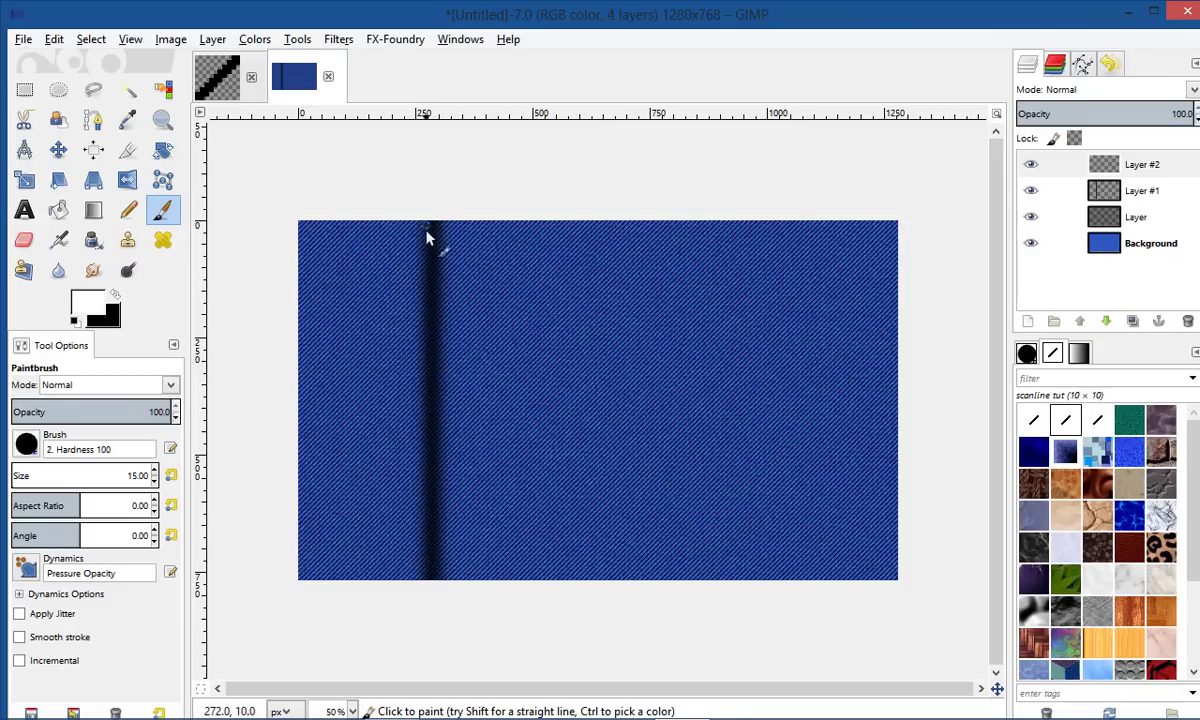
{"action": "left_click", "coordinate": [424, 598], "text": "shift"}
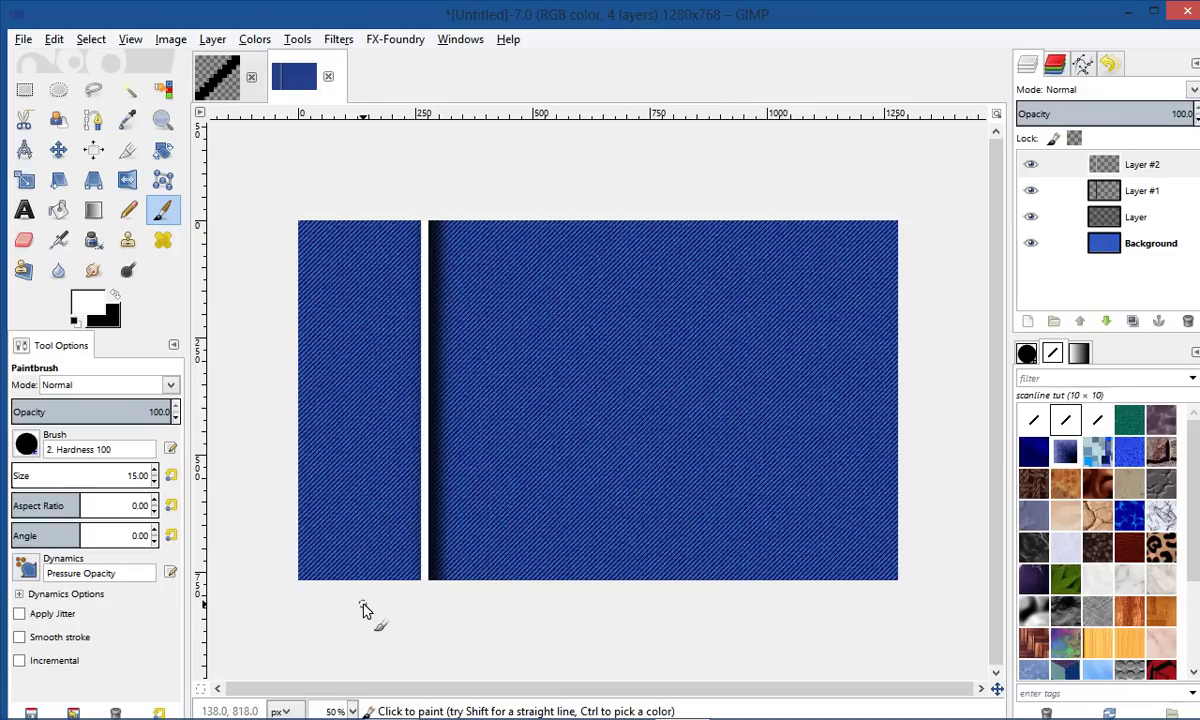
Step: Apply a linear Motion Blur to the white line's layer with length 18 and angle 0
{"action": "left_click", "coordinate": [340, 40]}
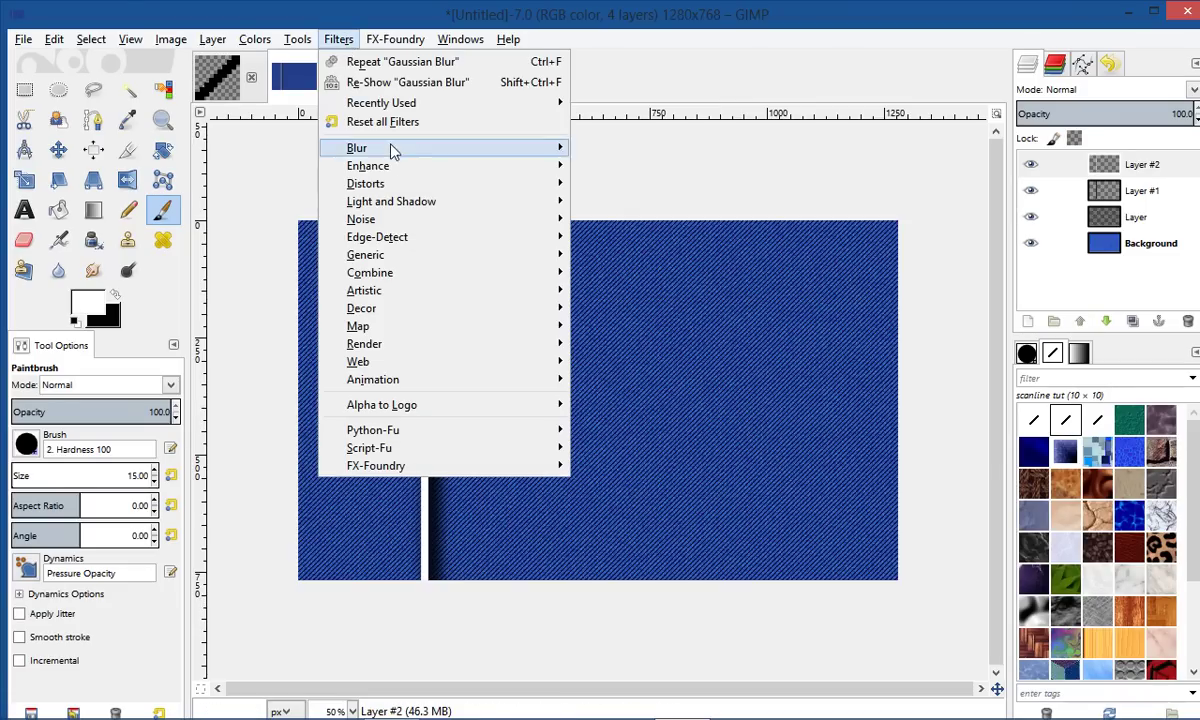
{"action": "mouse_move", "coordinate": [366, 139]}
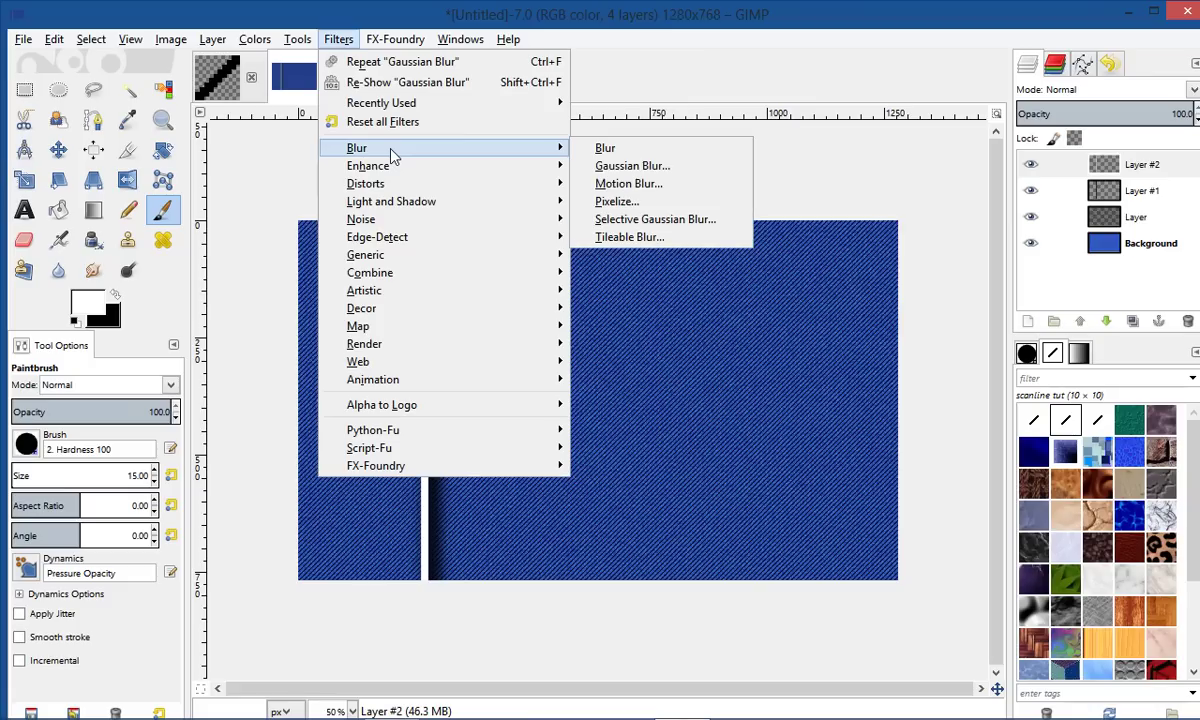
{"action": "left_click", "coordinate": [630, 184]}
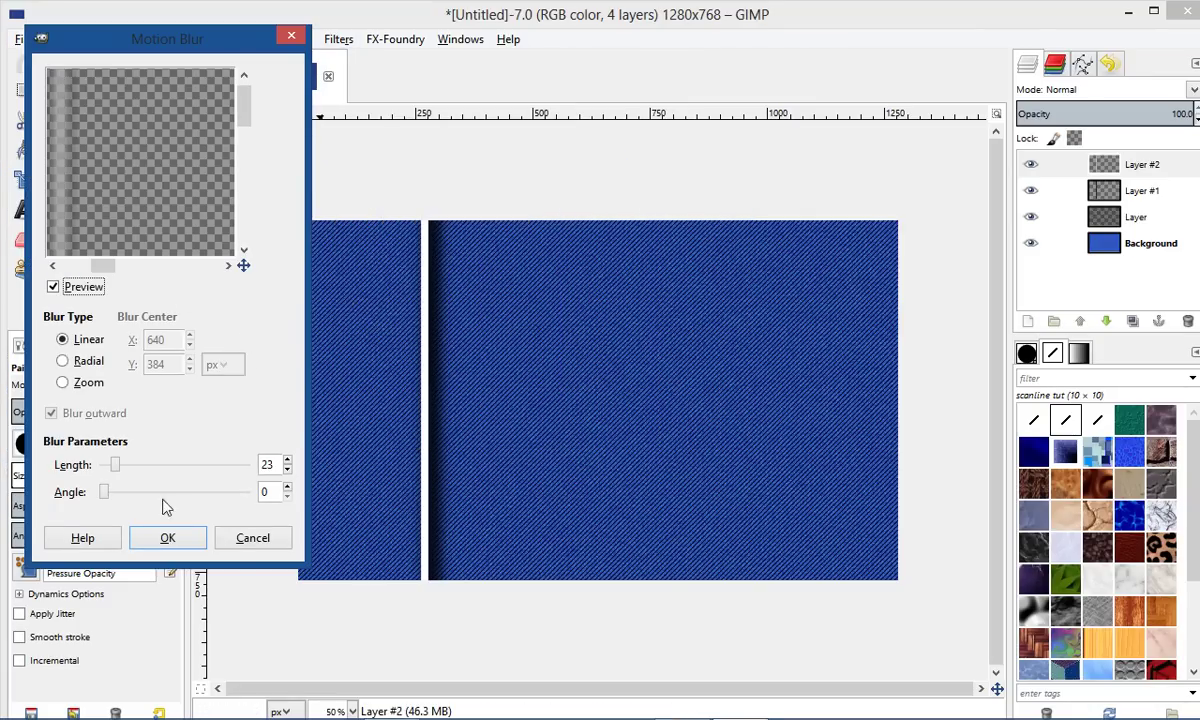
{"action": "left_click_drag", "start_coordinate": [115, 474], "coordinate": [113, 474]}
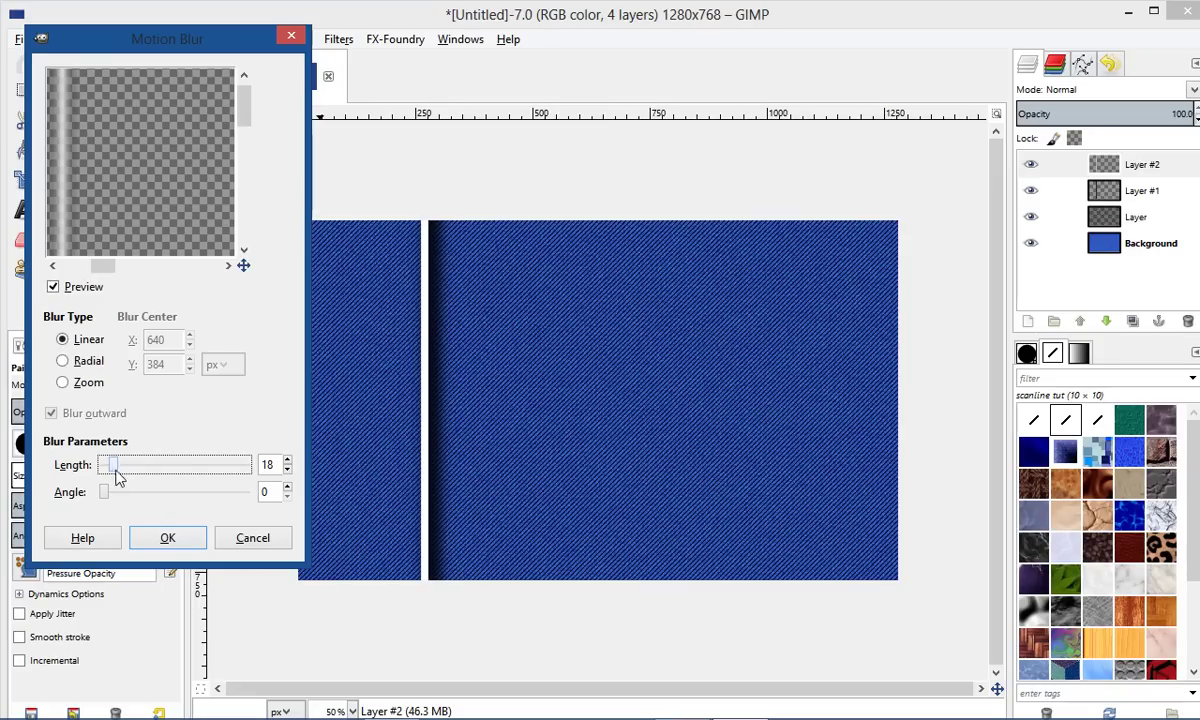
{"action": "left_click", "coordinate": [168, 537]}
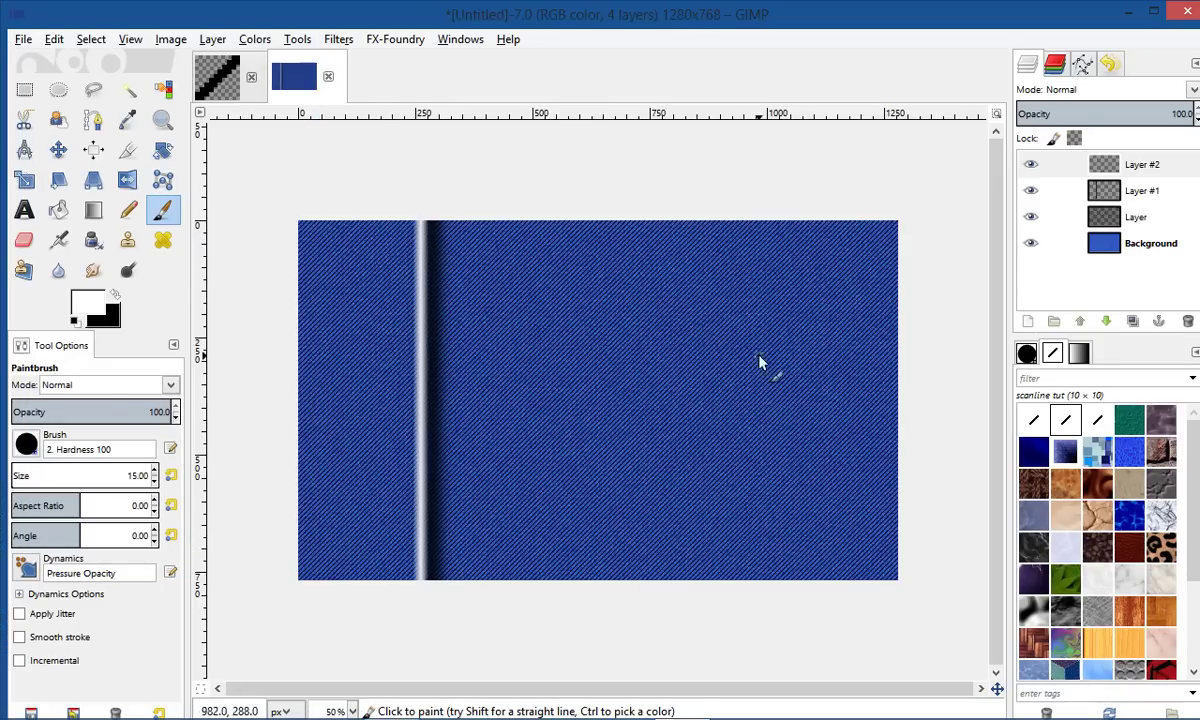
Step: Lower the white line layer's opacity to about 27.4 and merge it down into the black line's layer
{"action": "left_click_drag", "start_coordinate": [1138, 113], "coordinate": [1065, 113]}
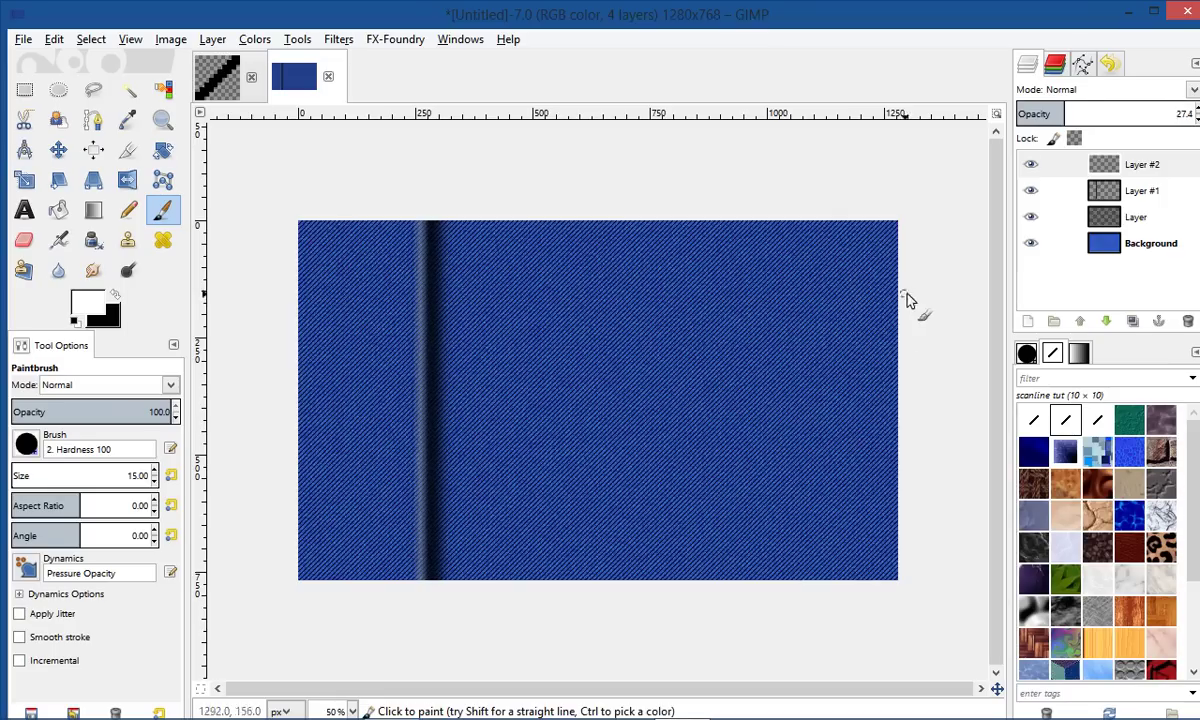
{"action": "right_click", "coordinate": [1176, 165]}
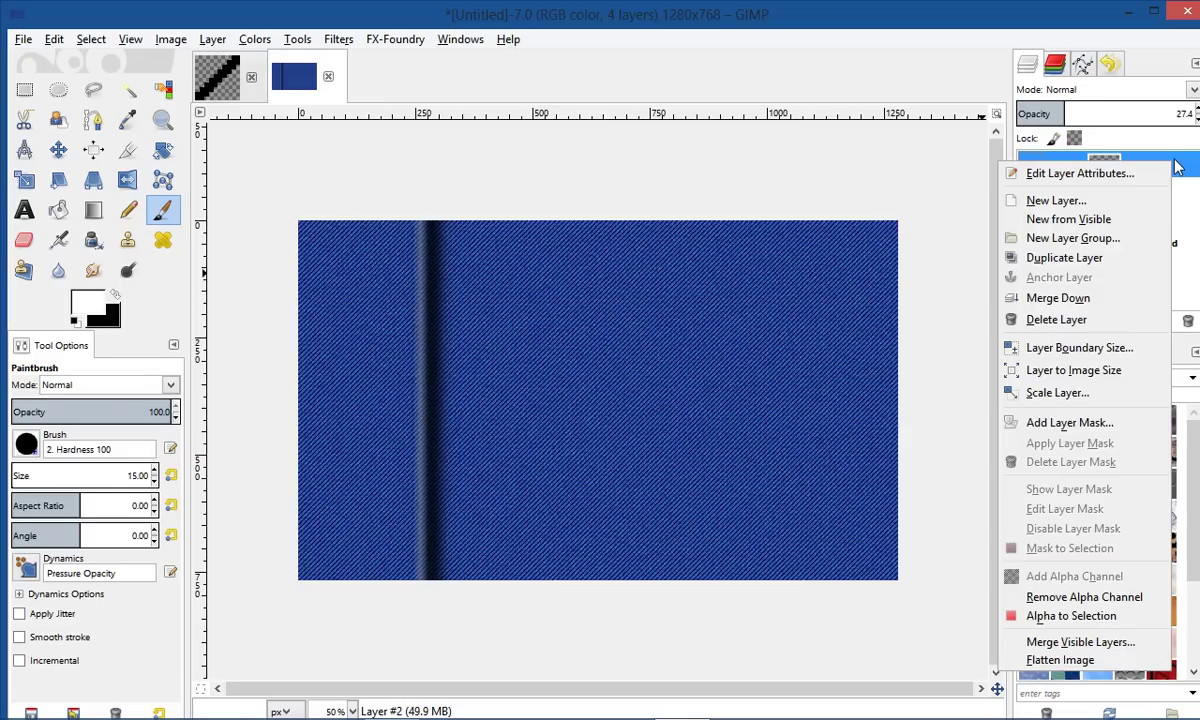
{"action": "left_click", "coordinate": [930, 56]}
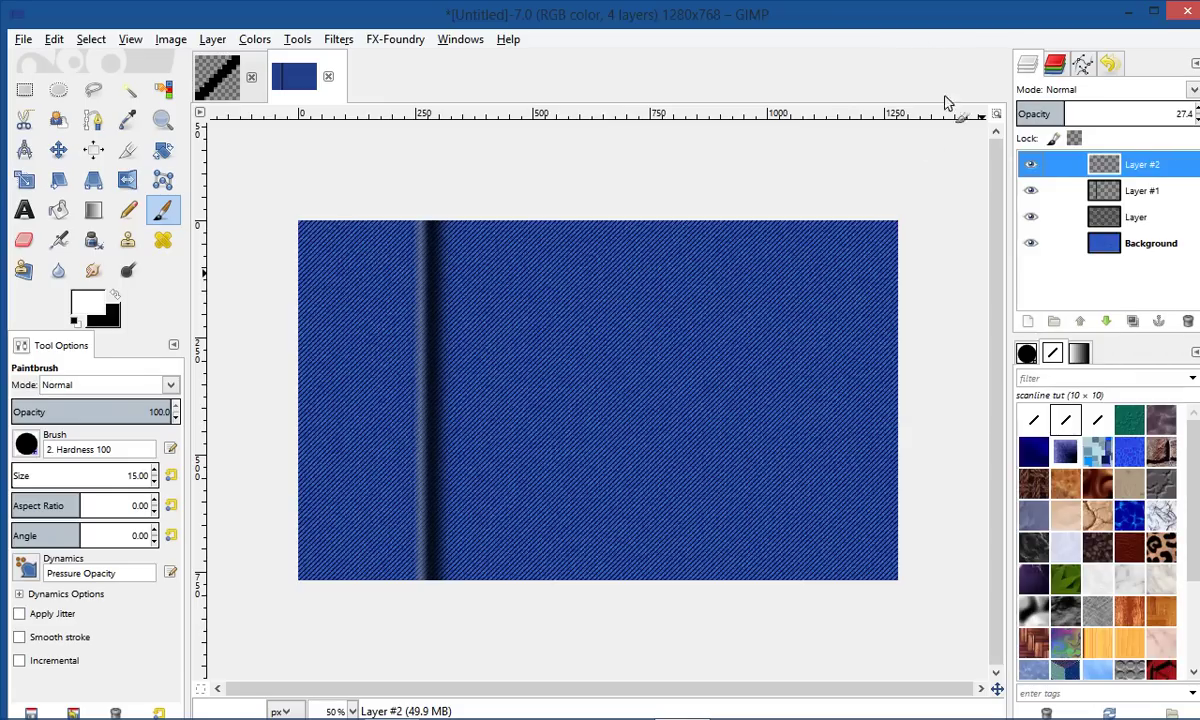
{"action": "right_click", "coordinate": [1152, 170]}
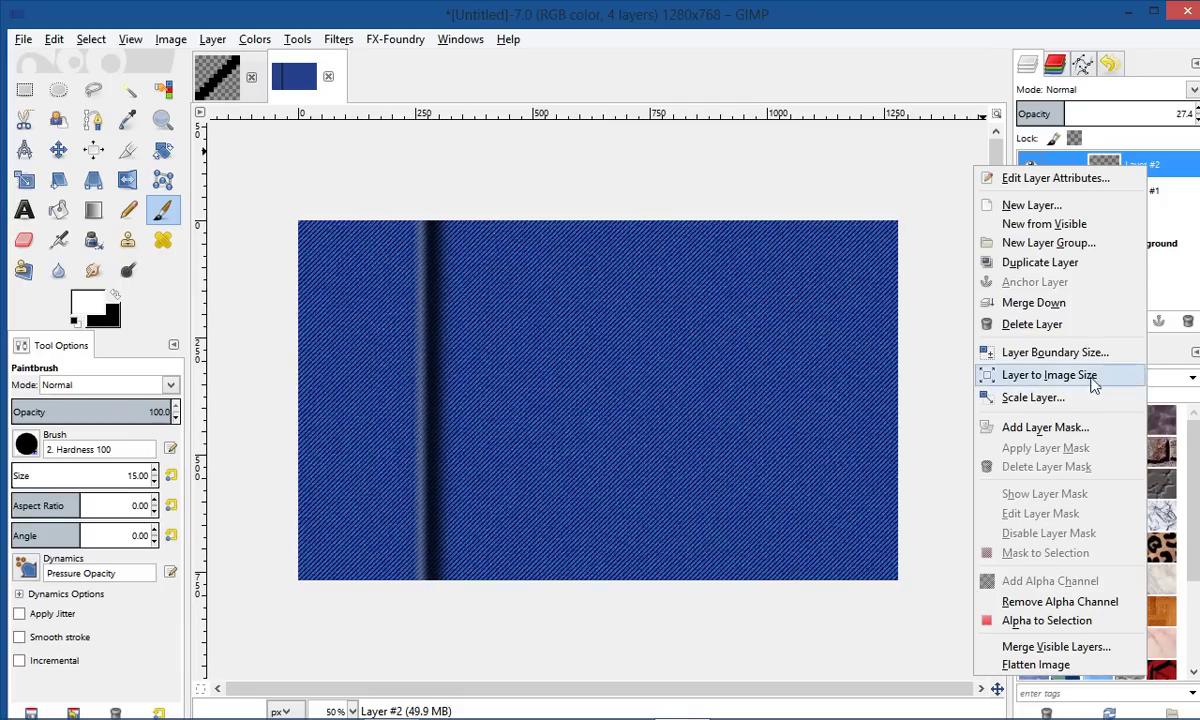
{"action": "left_click", "coordinate": [1034, 303]}
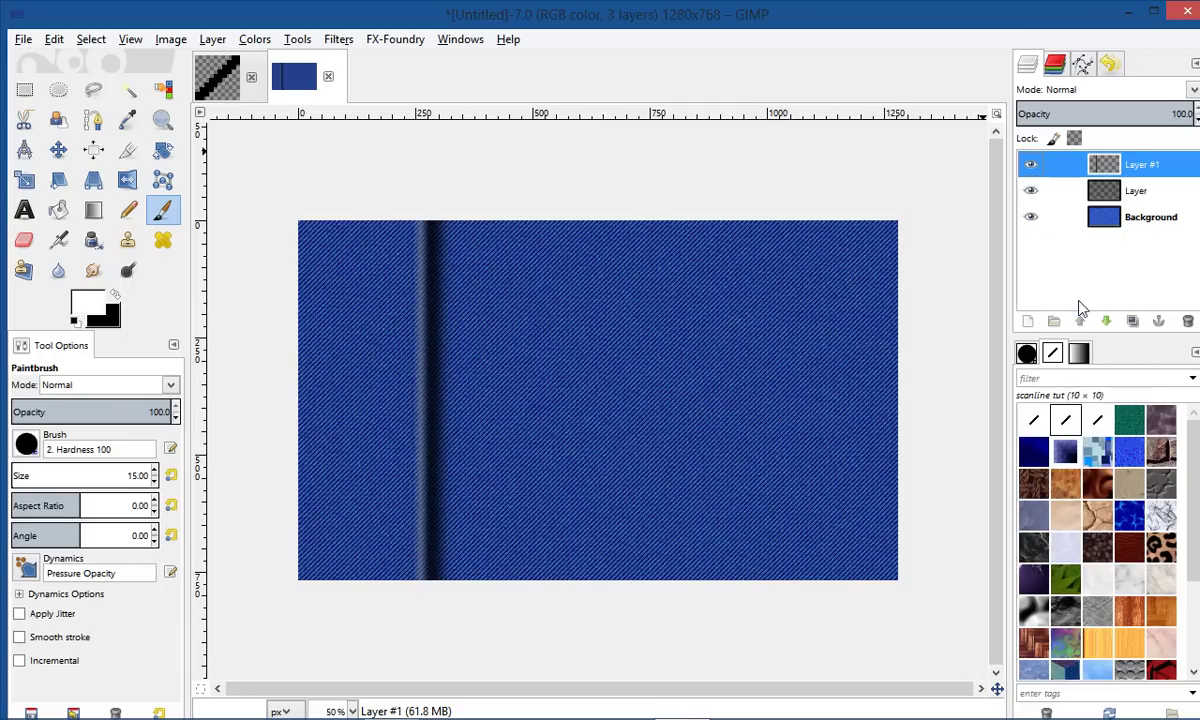
Step: Smudge the white highlight outward to the left along the seam's full height with the Smudge tool at size 29
{"action": "left_click", "coordinate": [92, 273]}
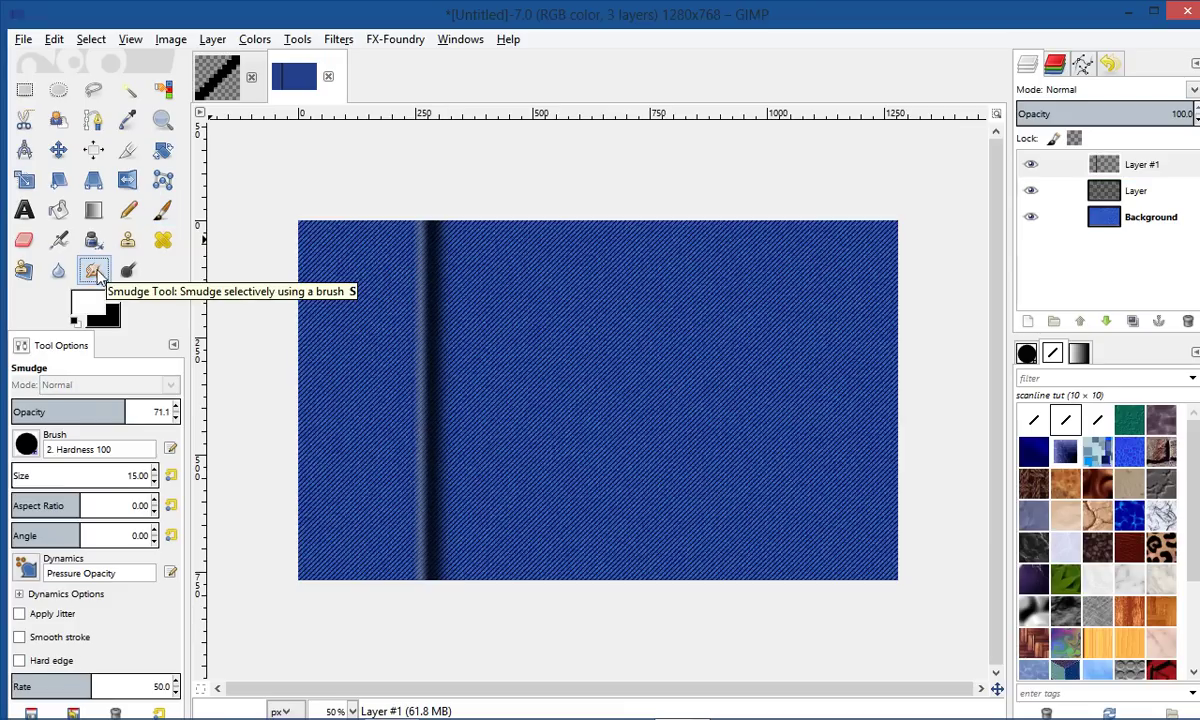
{"action": "key", "text": "bracketright"}
{"action": "key", "text": "bracketright"}
{"action": "key", "text": "bracketright"}
{"action": "key", "text": "bracketright"}
{"action": "key", "text": "bracketright"}
{"action": "key", "text": "bracketright"}
{"action": "key", "text": "bracketright"}
{"action": "key", "text": "bracketright"}
{"action": "key", "text": "bracketright"}
{"action": "key", "text": "bracketright"}
{"action": "key", "text": "bracketright"}
{"action": "key", "text": "bracketright"}
{"action": "key", "text": "bracketright"}
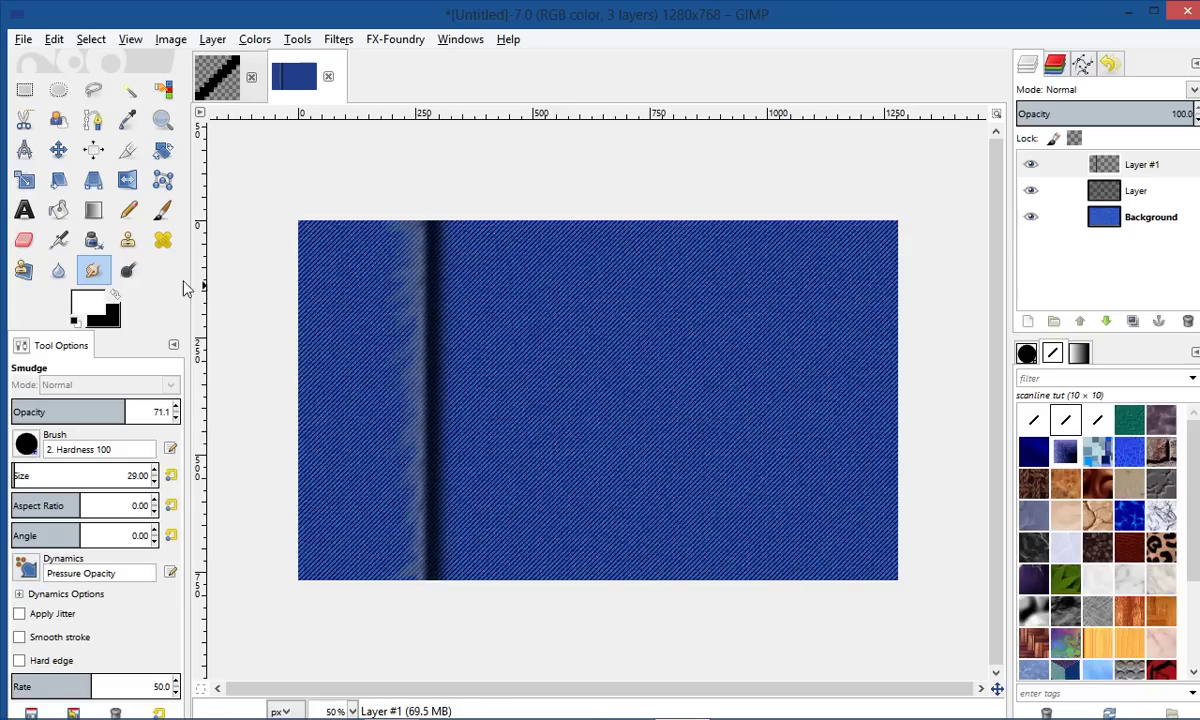
Step: Fade the smudged highlight along the seam's left side with Eraser strokes at size 47 and opacity 19
{"action": "left_click", "coordinate": [24, 242]}
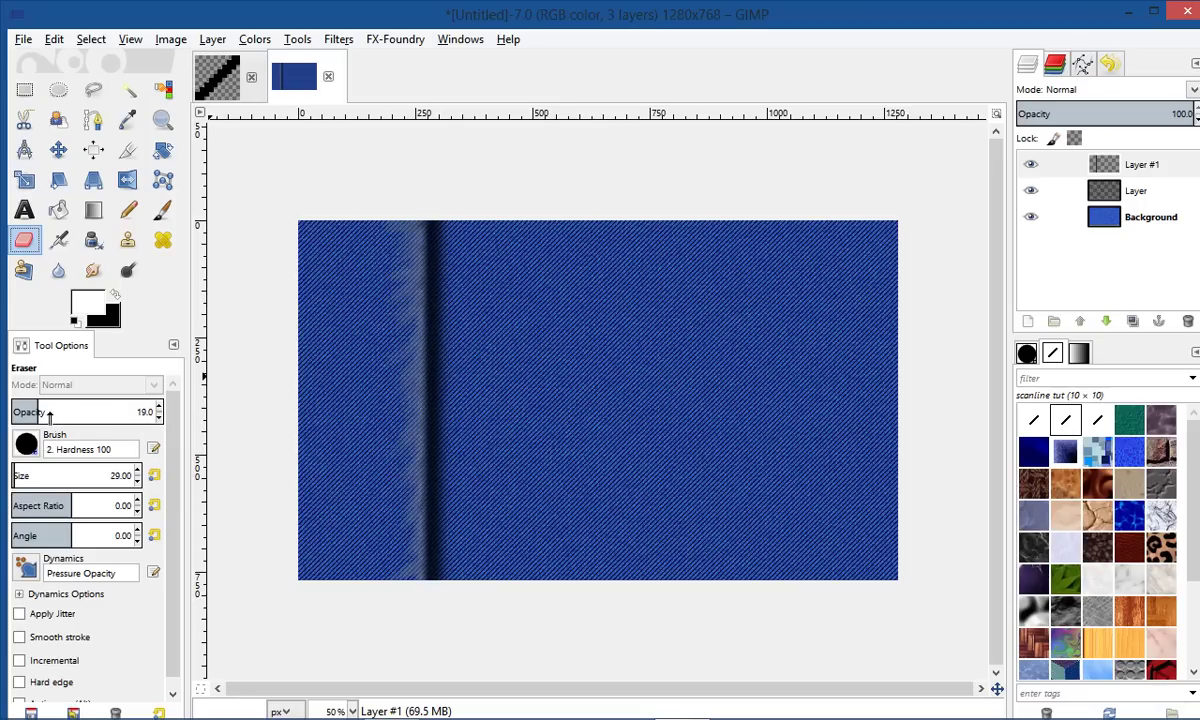
{"action": "key", "text": "bracketright"}
{"action": "key", "text": "bracketright"}
{"action": "key", "text": "bracketright"}
{"action": "key", "text": "bracketright"}
{"action": "key", "text": "bracketright"}
{"action": "key", "text": "bracketright"}
{"action": "key", "text": "bracketright"}
{"action": "key", "text": "bracketright"}
{"action": "key", "text": "bracketright"}
{"action": "key", "text": "bracketright"}
{"action": "key", "text": "bracketright"}
{"action": "key", "text": "bracketright"}
{"action": "key", "text": "bracketright"}
{"action": "key", "text": "bracketright"}
{"action": "key", "text": "bracketright"}
{"action": "key", "text": "bracketright"}
{"action": "key", "text": "bracketright"}
{"action": "key", "text": "bracketright"}
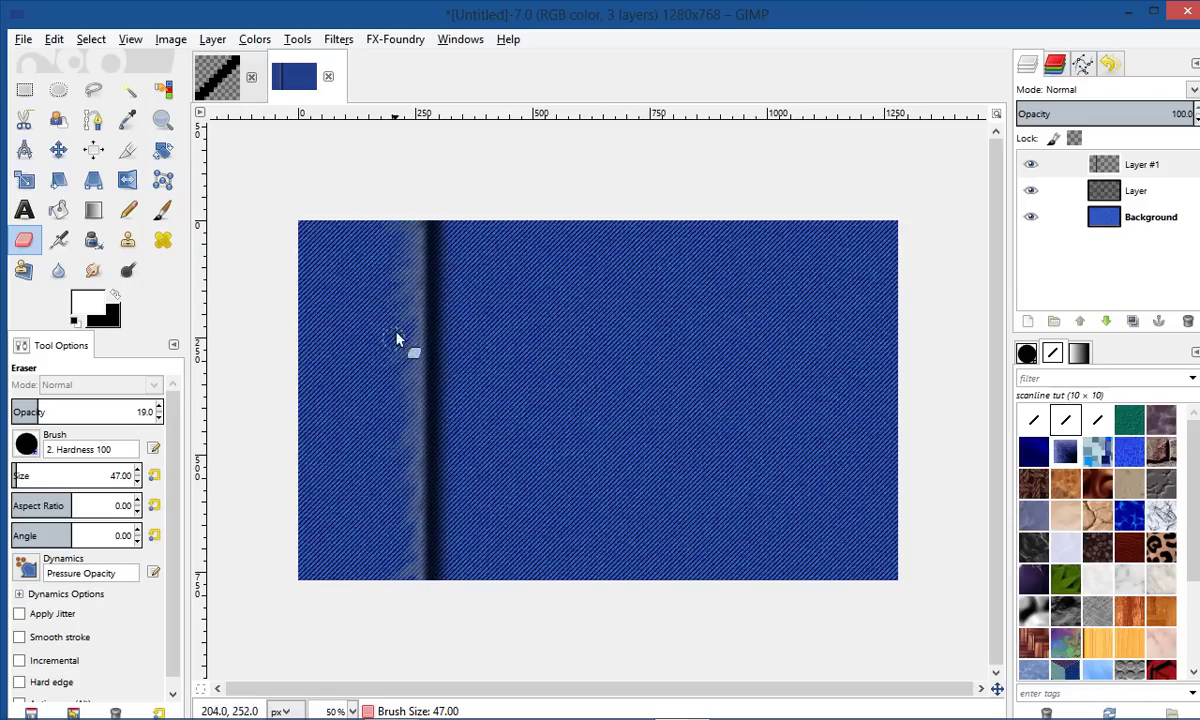
{"action": "mouse_move", "coordinate": [401, 298]}
{"action": "left_mouse_down"}
{"action": "mouse_move", "coordinate": [394, 442]}
{"action": "mouse_move", "coordinate": [413, 423]}
{"action": "mouse_move", "coordinate": [397, 533]}
{"action": "mouse_move", "coordinate": [406, 578]}
{"action": "left_mouse_up"}
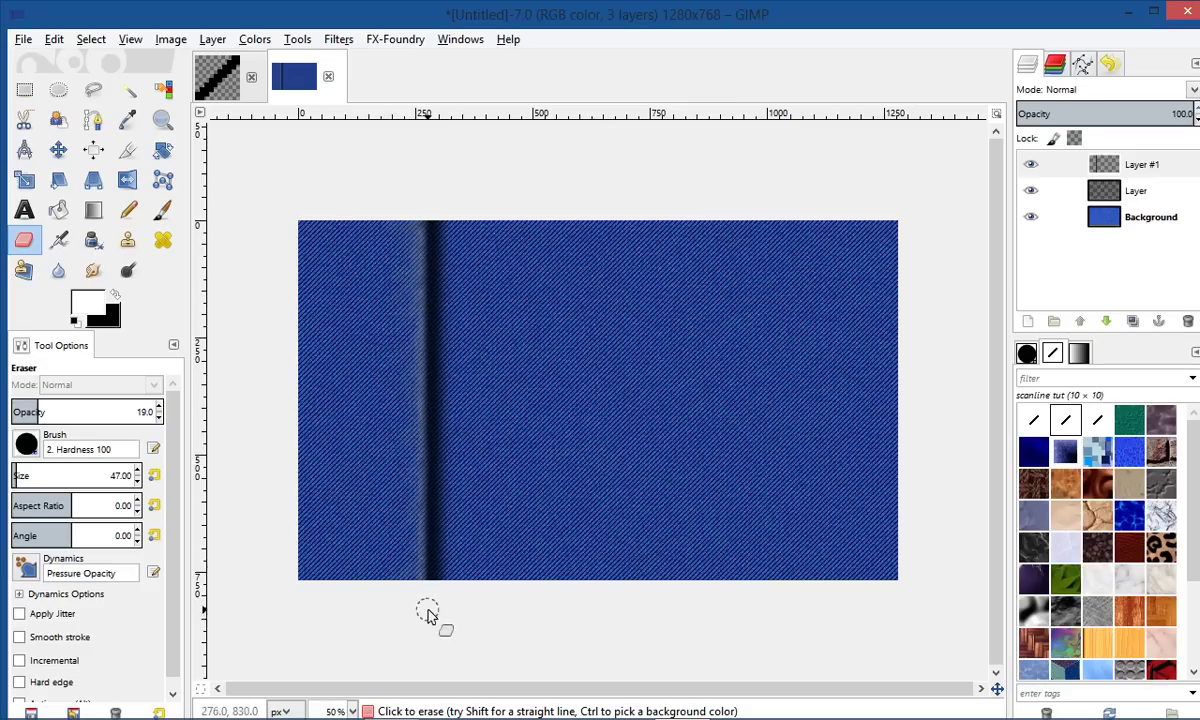
{"action": "left_click_drag", "start_coordinate": [406, 266], "coordinate": [408, 397]}
{"action": "left_click_drag", "start_coordinate": [406, 499], "coordinate": [407, 584]}
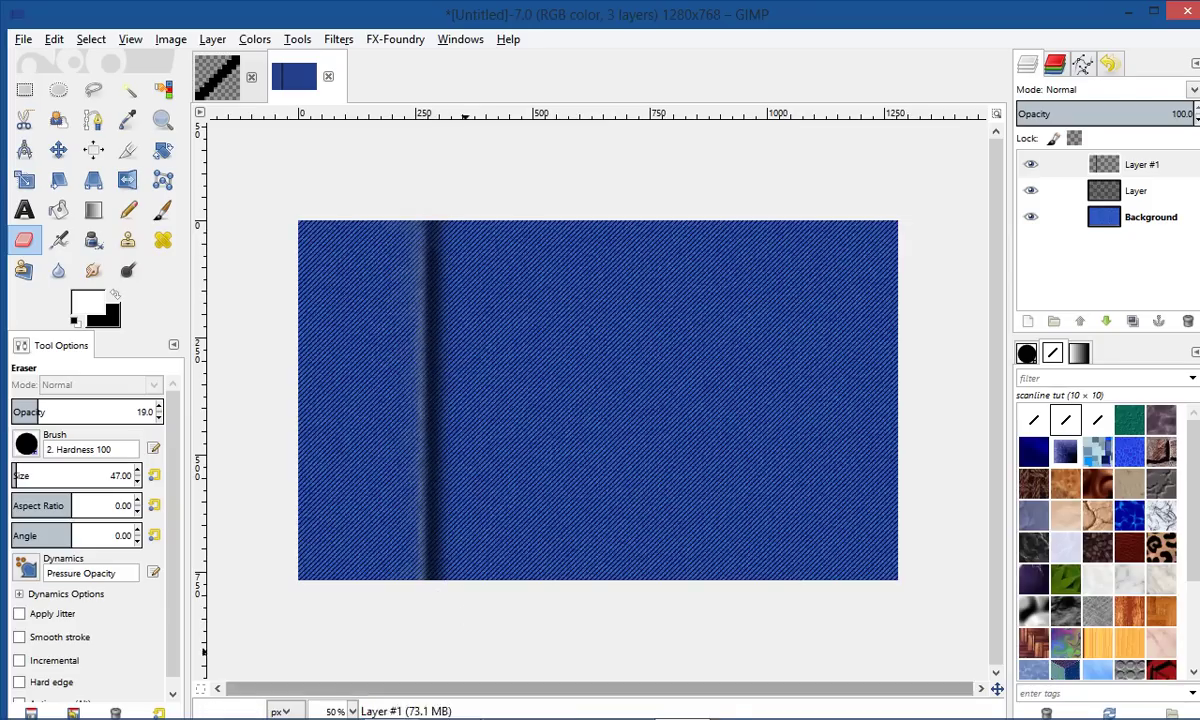
Step: Soften the shadow along the seam's right side with straight vertical Eraser strokes at size 47 and opacity 19
{"action": "key", "text": "ctrl"}
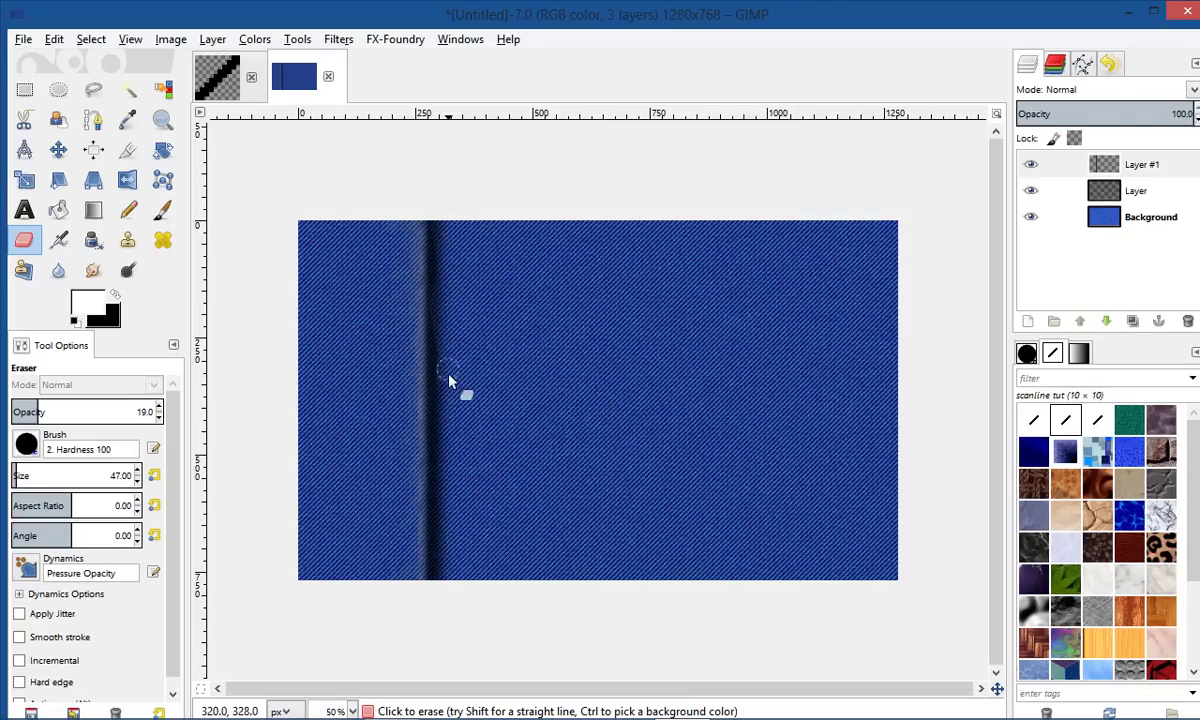
{"action": "key", "text": "ctrl"}
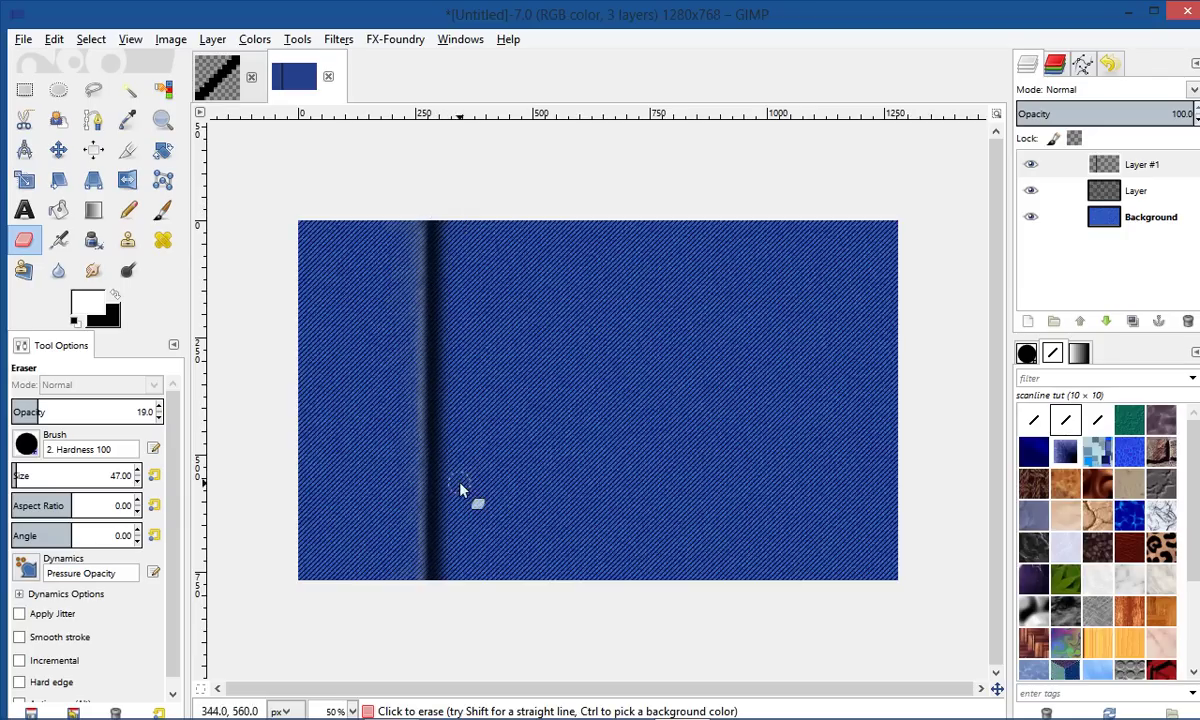
{"action": "key", "text": "shift"}
{"action": "key", "text": "ctrl"}
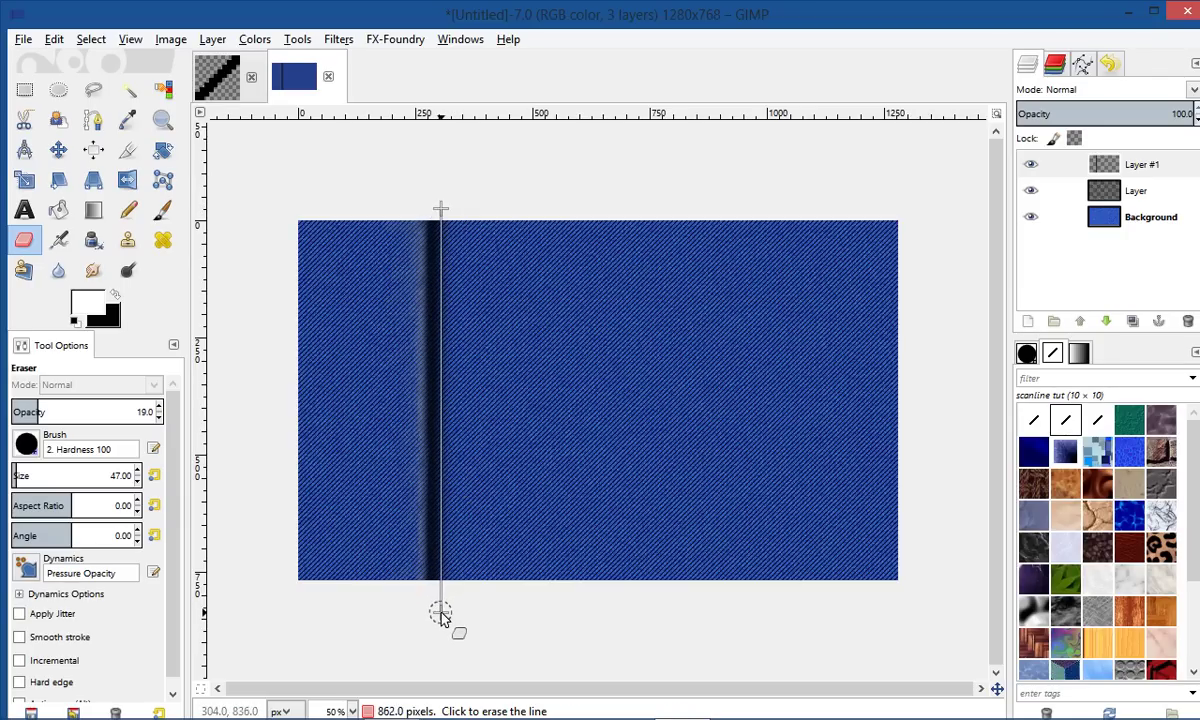
{"action": "left_click", "coordinate": [440, 613], "text": "ctrl+shift"}
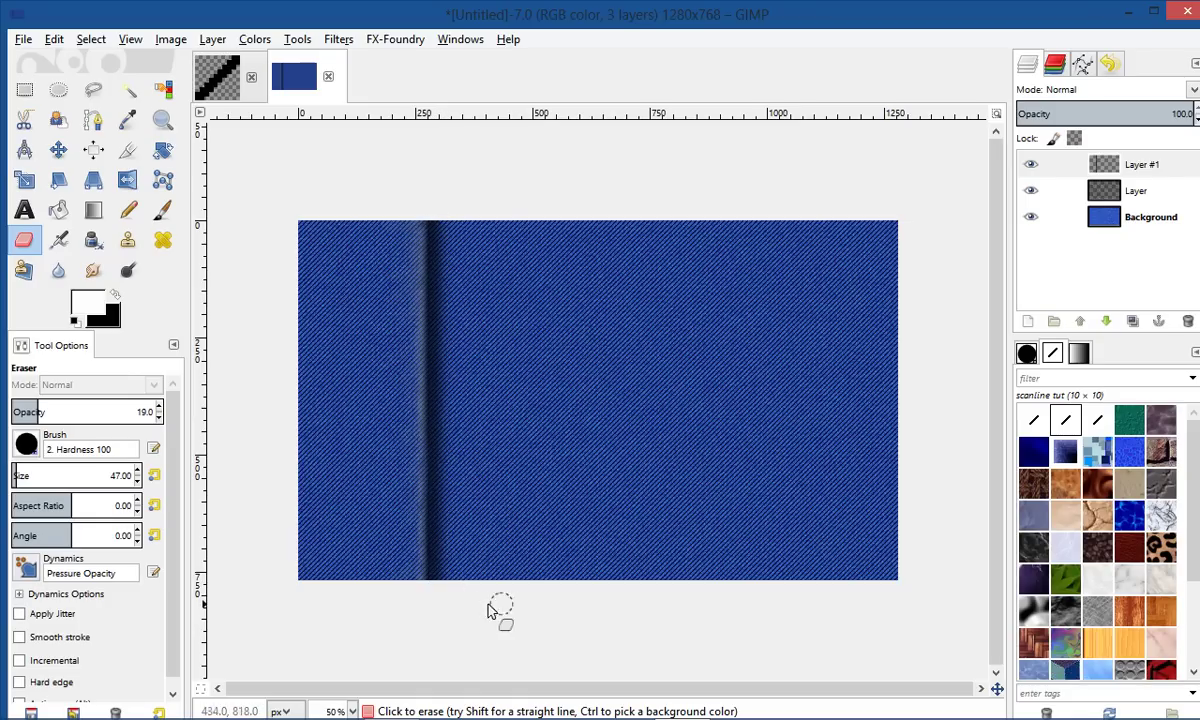
{"action": "left_click", "coordinate": [442, 204]}
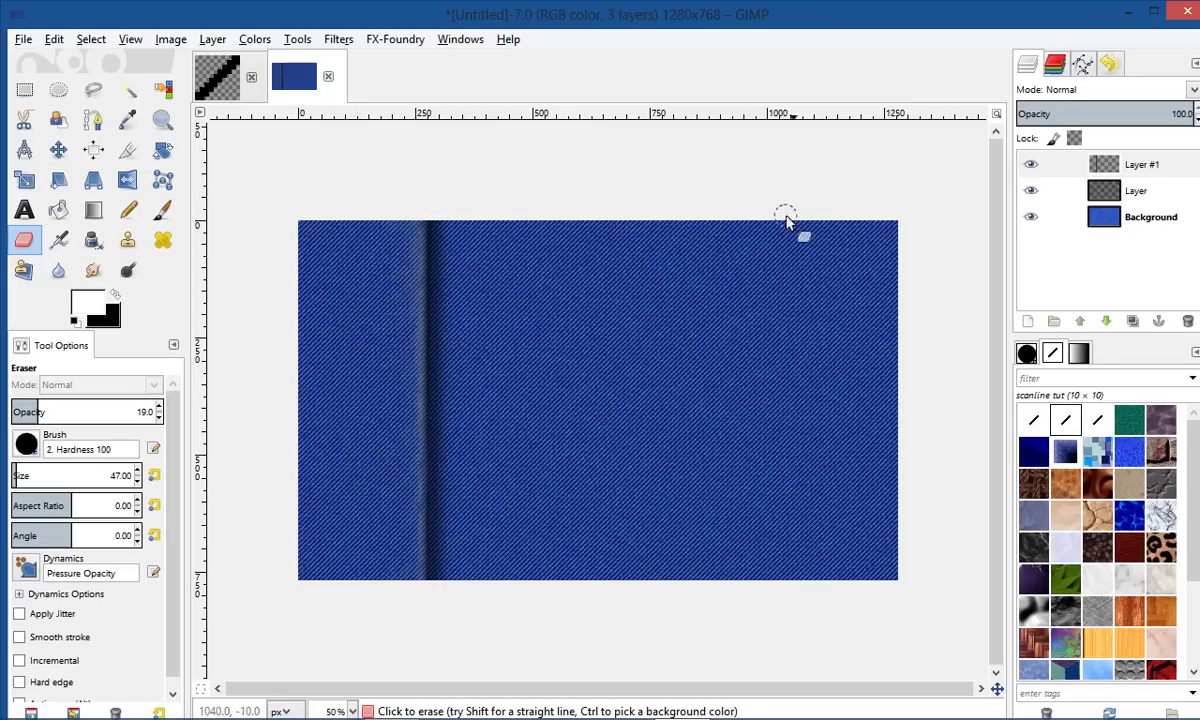
Step: Add a new transparent 1280 × 768 layer and set the foreground color to dark yellow bda000 for the Paths tool's stitch line
{"action": "left_click", "coordinate": [1027, 324]}
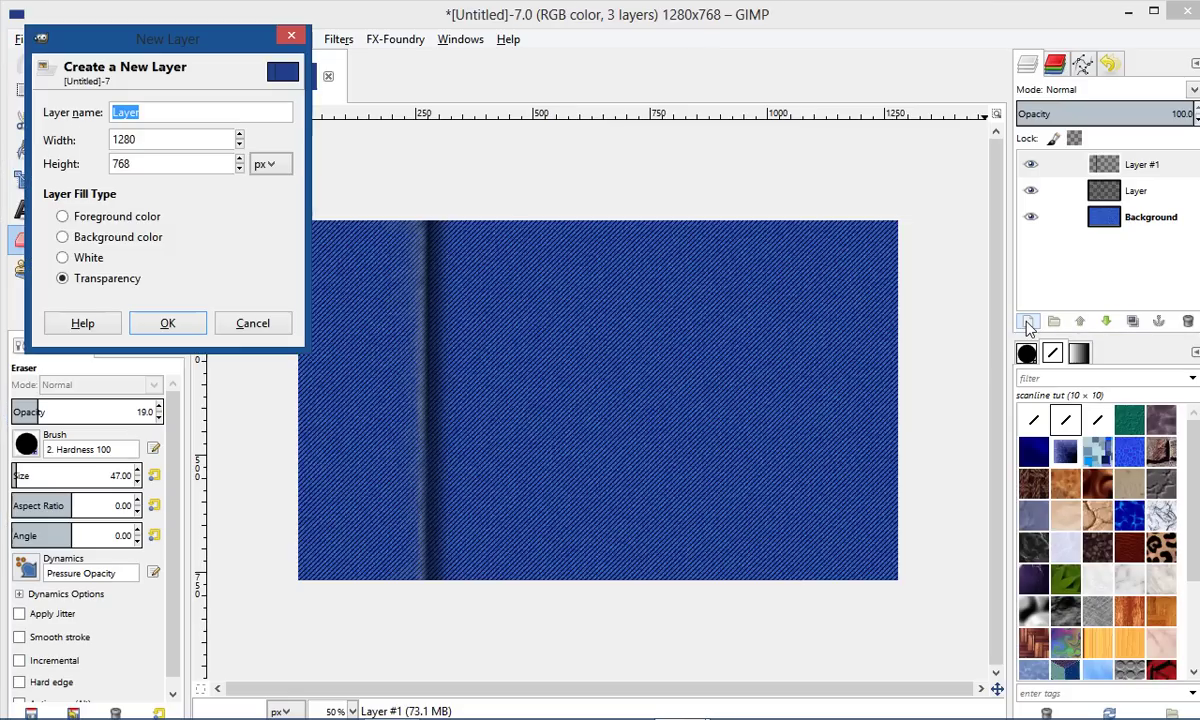
{"action": "left_click", "coordinate": [196, 316]}
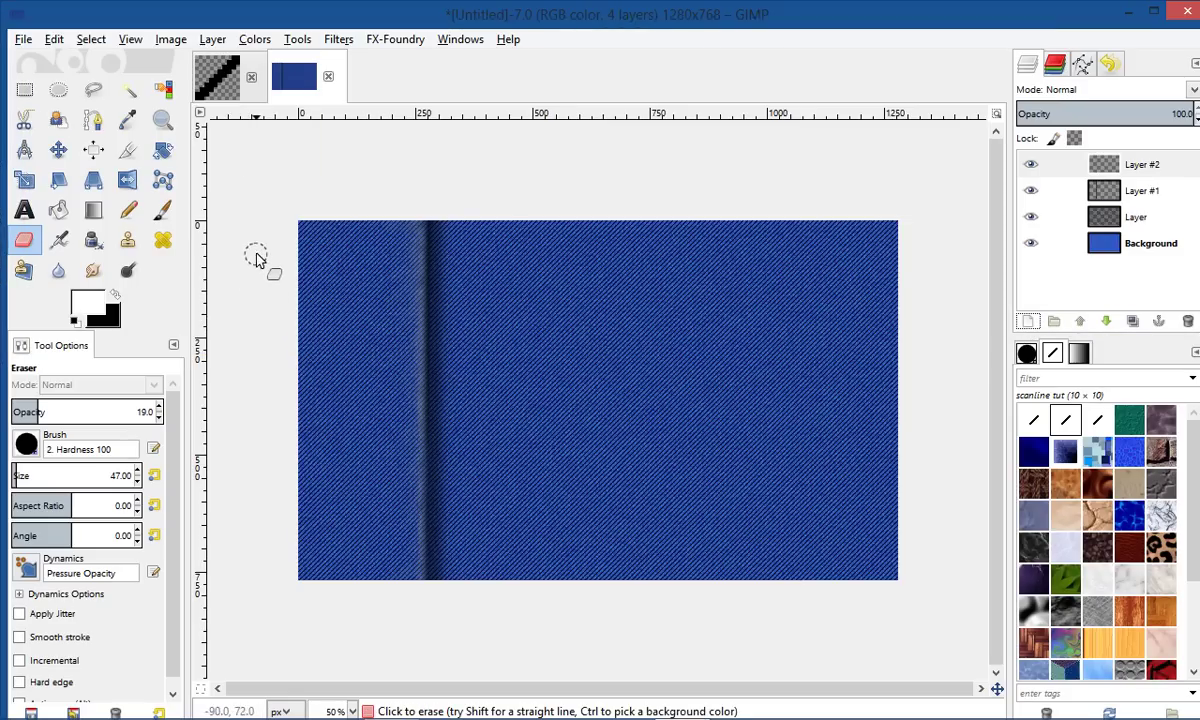
{"action": "left_click", "coordinate": [94, 121]}
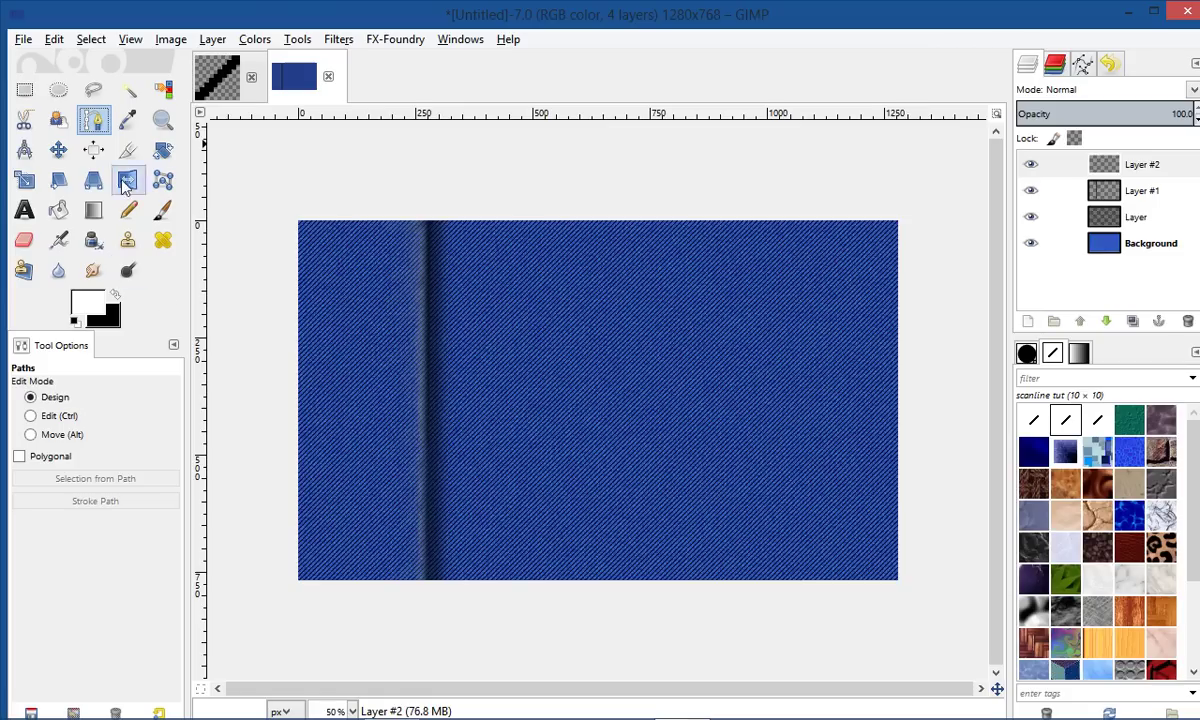
{"action": "left_click", "coordinate": [88, 310]}
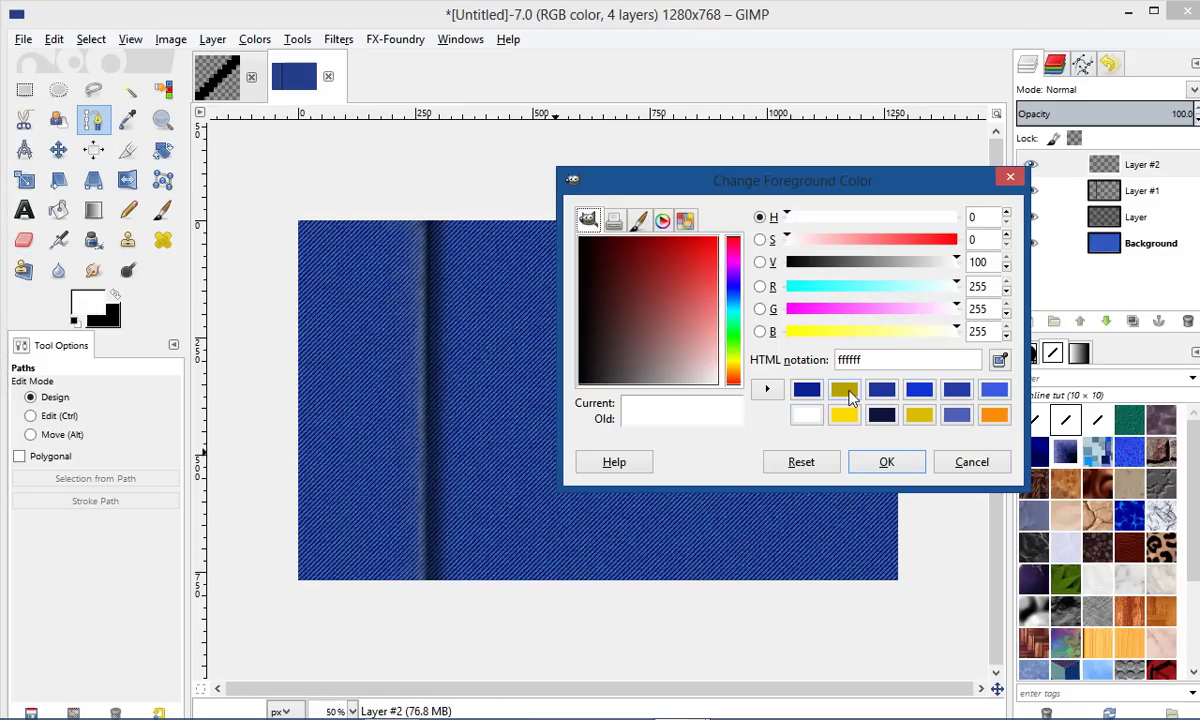
{"action": "left_click", "coordinate": [846, 394]}
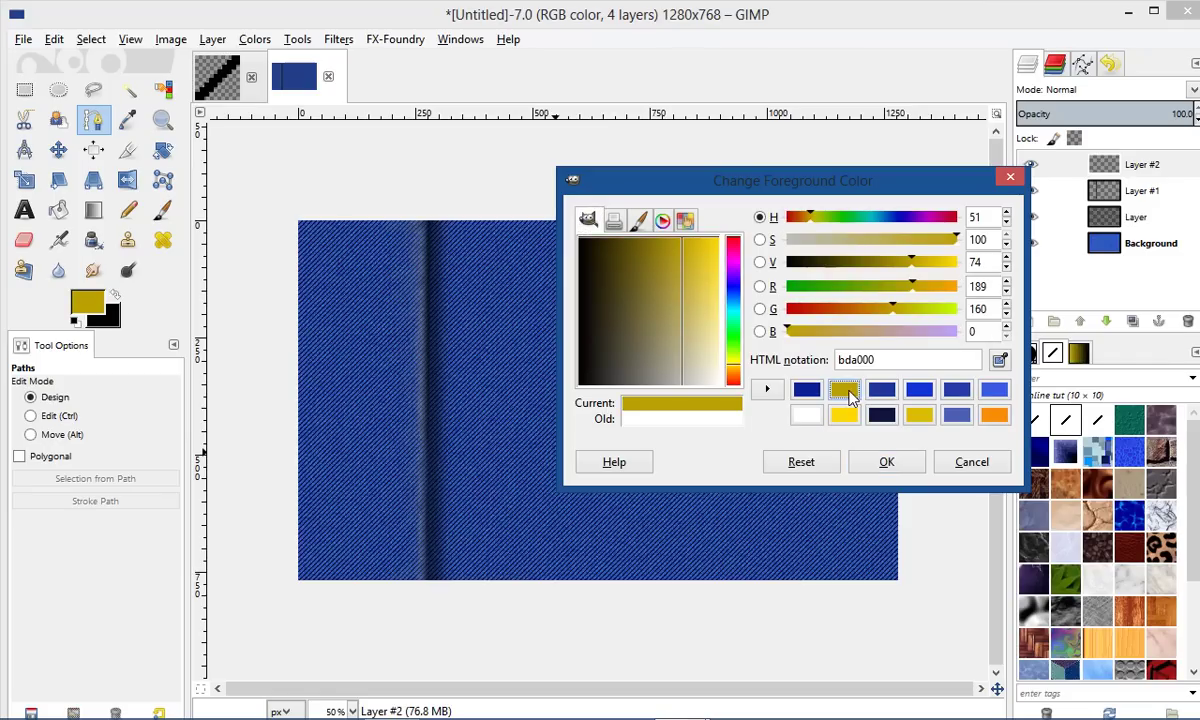
{"action": "left_click", "coordinate": [886, 464]}
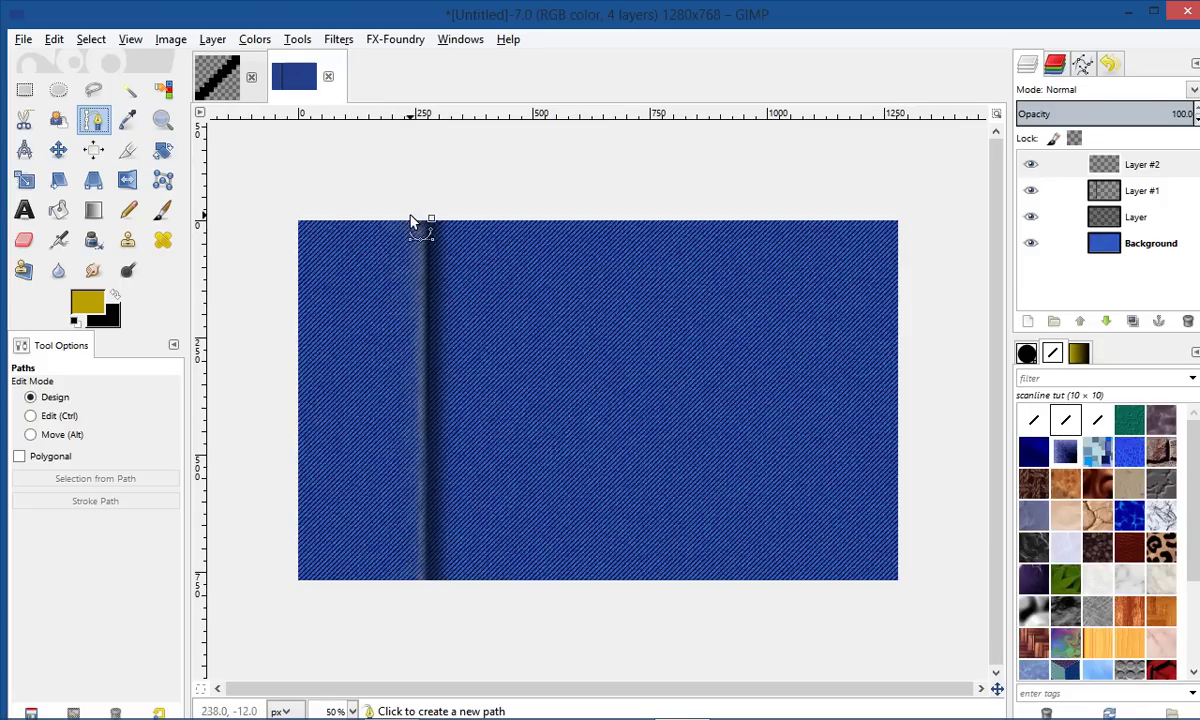
Step: Draw a nearly vertical two-point path over the image's full height just left of the seam and shift it slightly upward
{"action": "left_click", "coordinate": [410, 216]}
{"action": "left_click", "coordinate": [414, 590]}
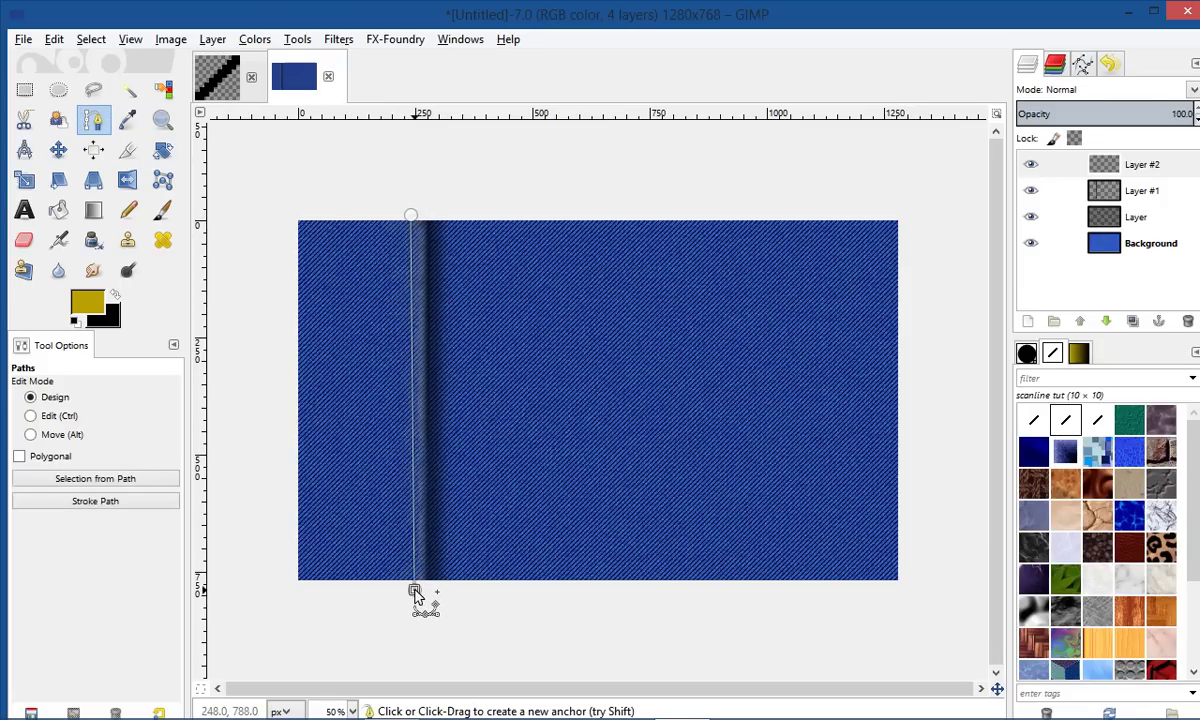
{"action": "left_click", "coordinate": [66, 434]}
{"action": "left_click_drag", "start_coordinate": [414, 594], "coordinate": [414, 591]}
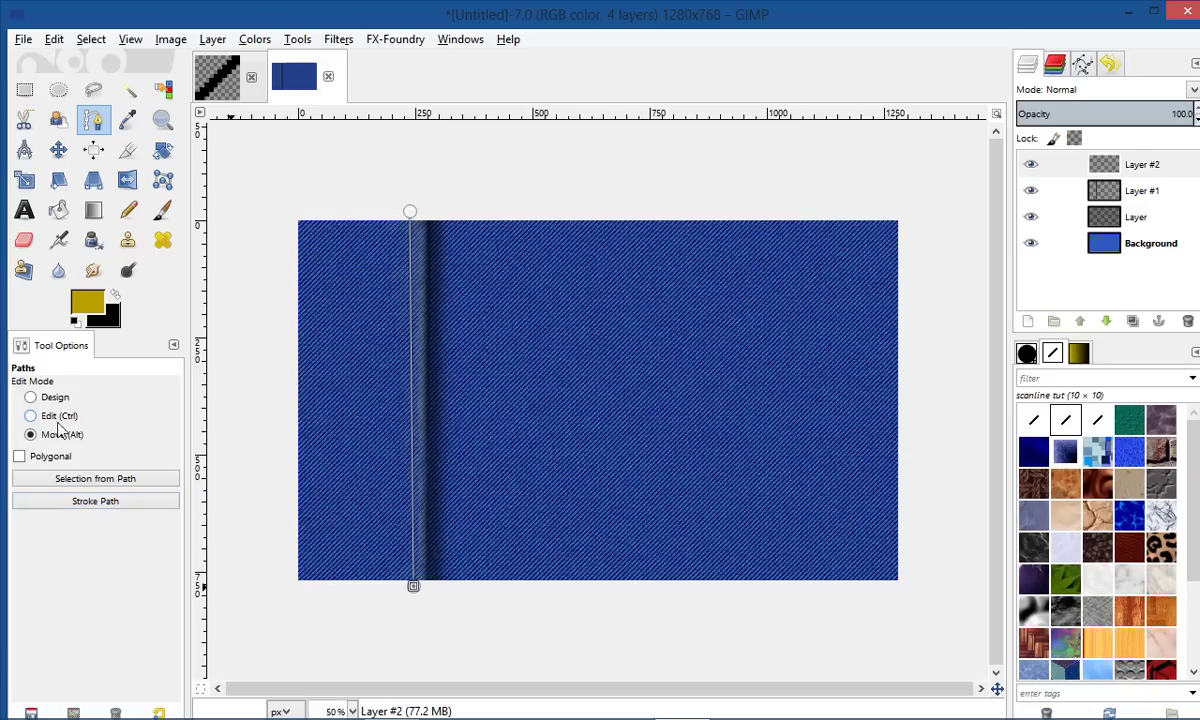
Step: Stroke the path as a solid-color, antialiased 4 px line with the Medium dashes preset, then leave the Paths tool for Move
{"action": "left_click", "coordinate": [90, 505]}
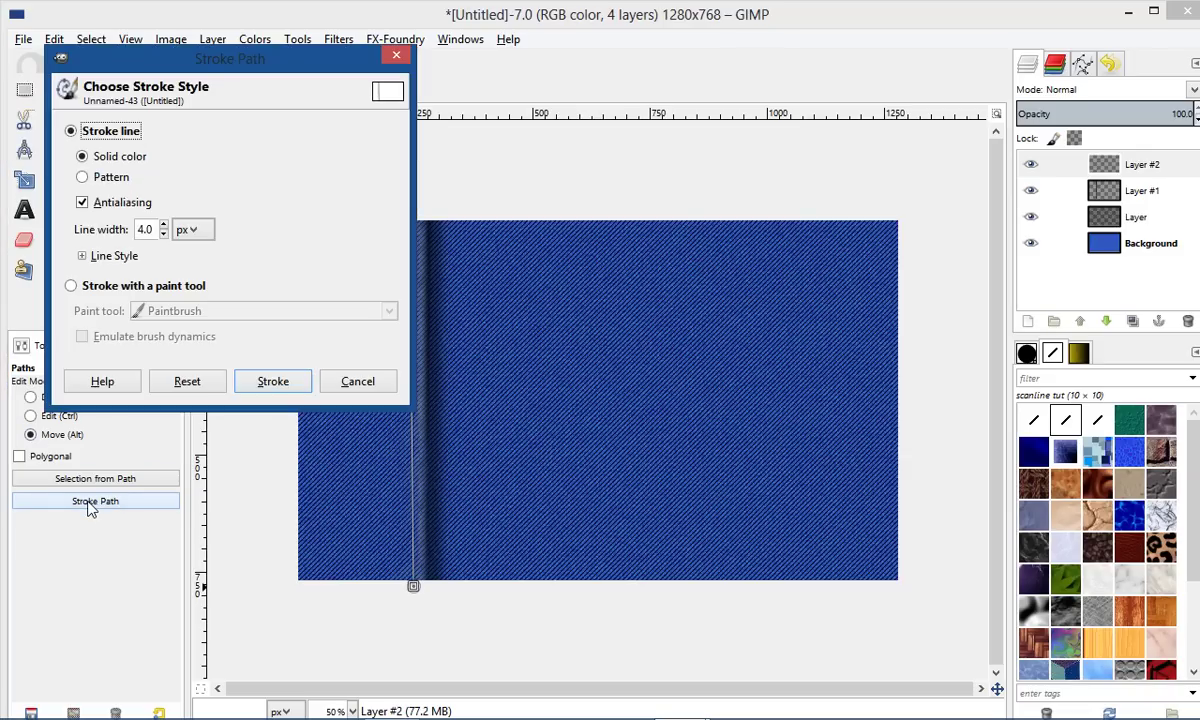
{"action": "mouse_move", "coordinate": [245, 65]}
{"action": "left_mouse_down"}
{"action": "mouse_move", "coordinate": [838, 171]}
{"action": "mouse_move", "coordinate": [830, 163]}
{"action": "left_mouse_up"}
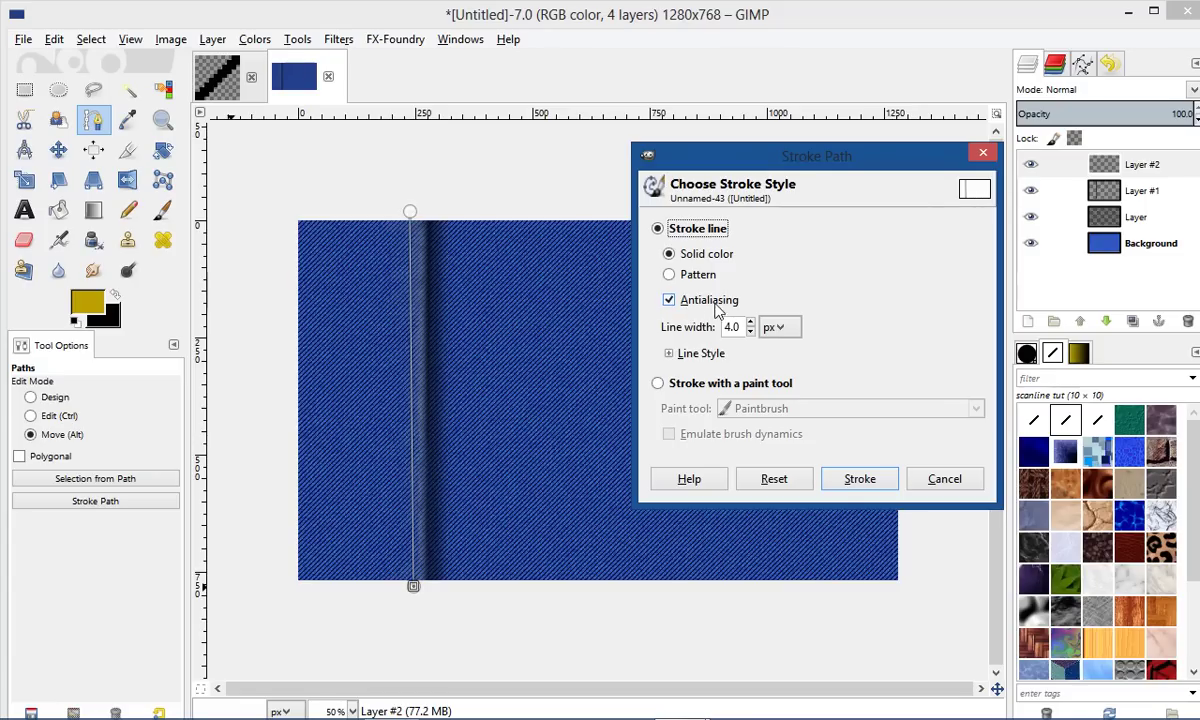
{"action": "left_click", "coordinate": [670, 354]}
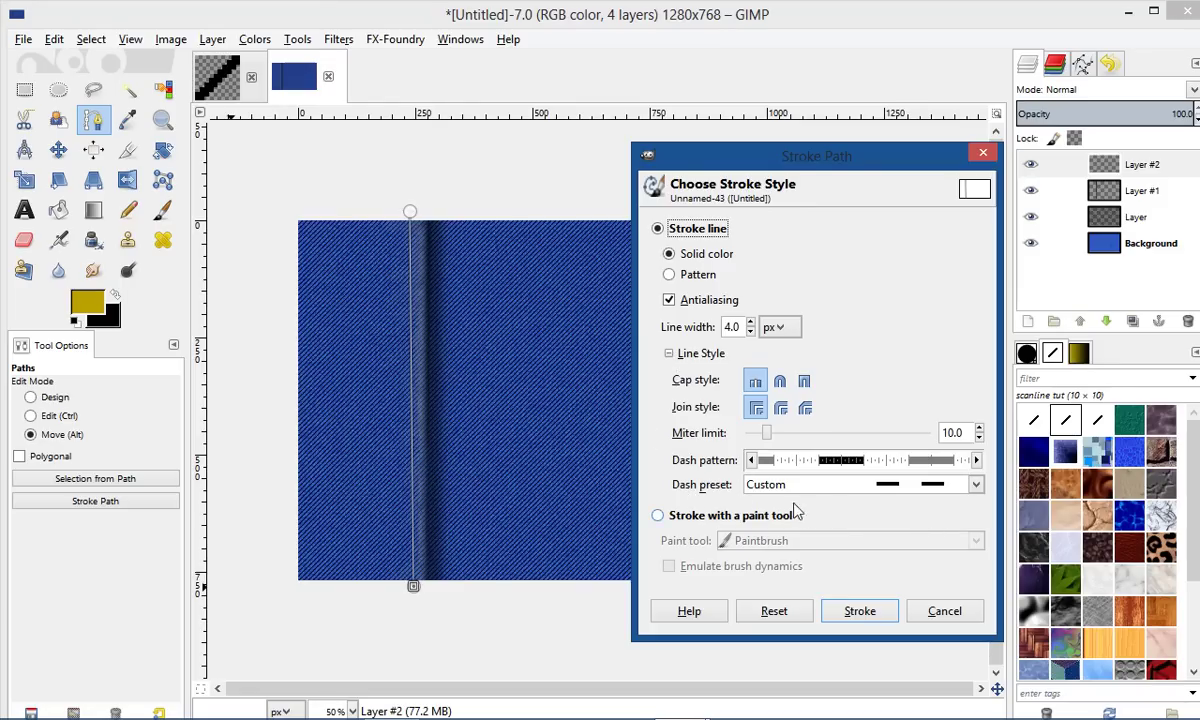
{"action": "left_click", "coordinate": [975, 486]}
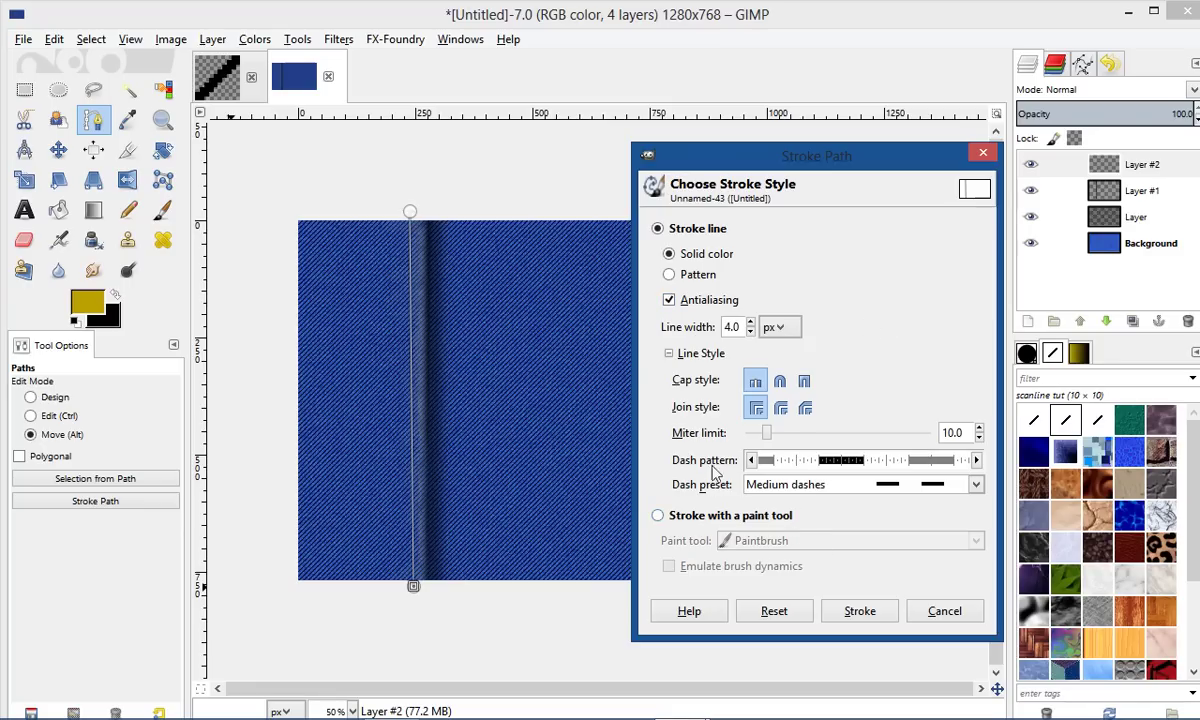
{"action": "left_click", "coordinate": [860, 611]}
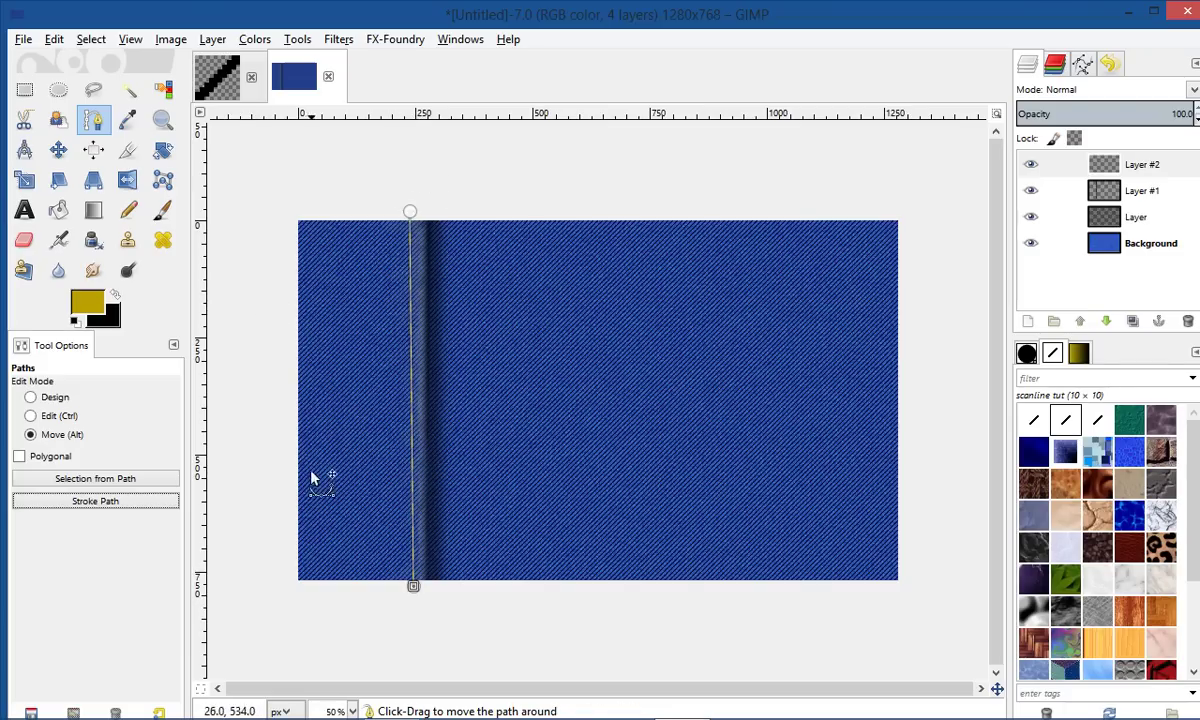
{"action": "left_click", "coordinate": [59, 150]}
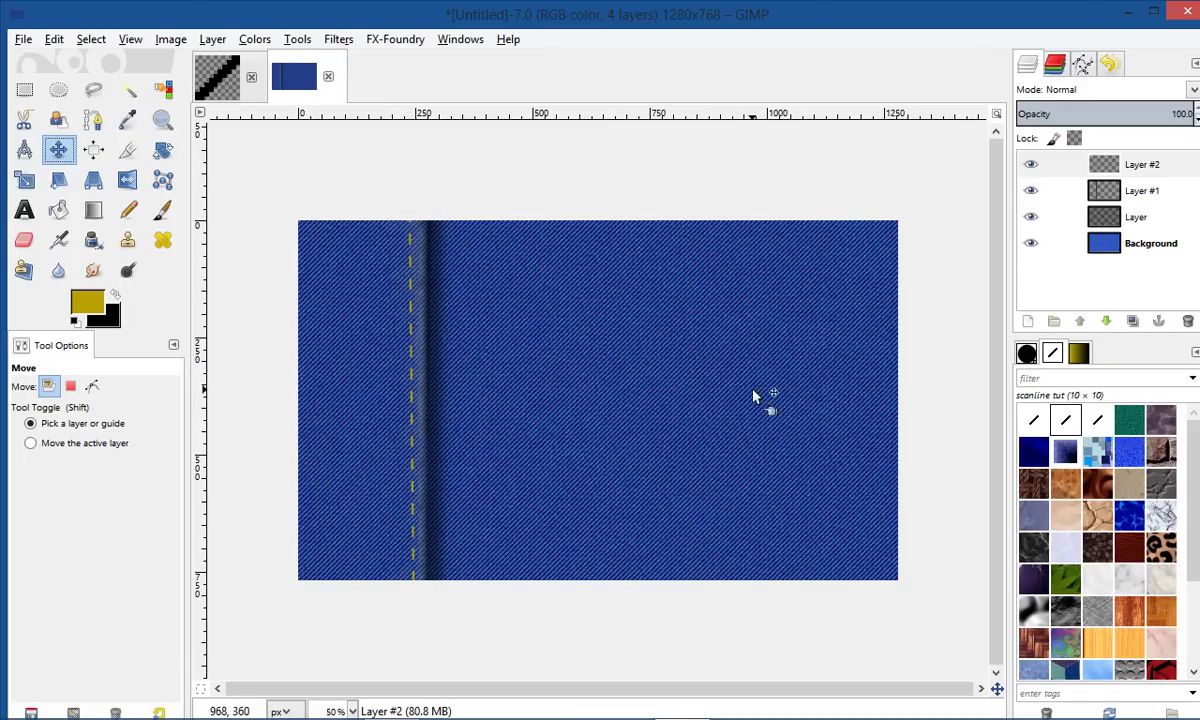
Step: Adjust the yellow stitching layer to brightness -57 and contrast 42
{"action": "left_click", "coordinate": [256, 40]}
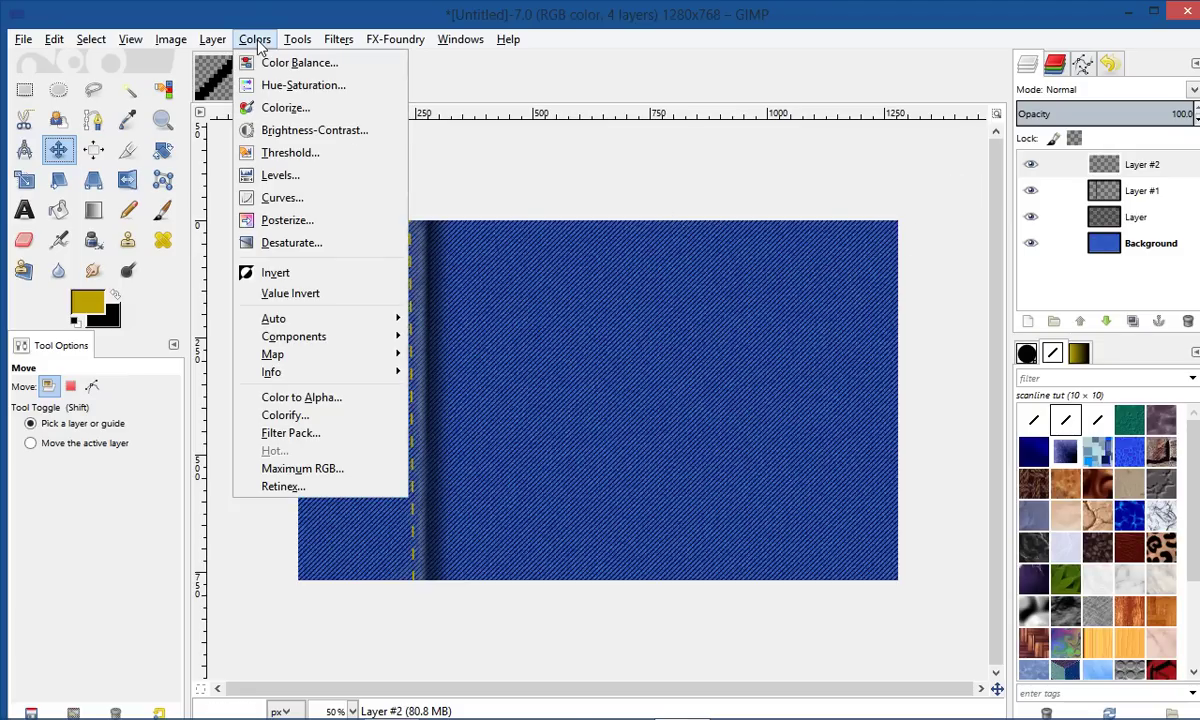
{"action": "left_click", "coordinate": [314, 130]}
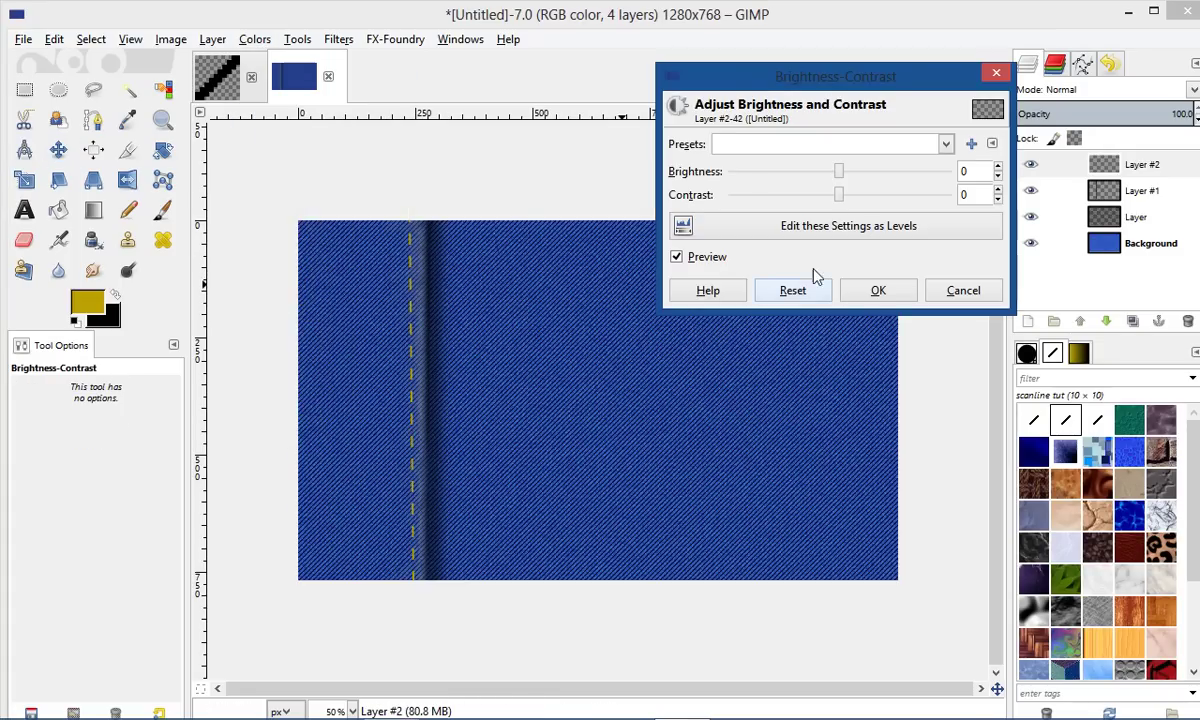
{"action": "left_click_drag", "start_coordinate": [843, 177], "coordinate": [880, 202]}
{"action": "mouse_move", "coordinate": [815, 173]}
{"action": "left_mouse_down"}
{"action": "mouse_move", "coordinate": [782, 174]}
{"action": "mouse_move", "coordinate": [795, 177]}
{"action": "left_mouse_up"}
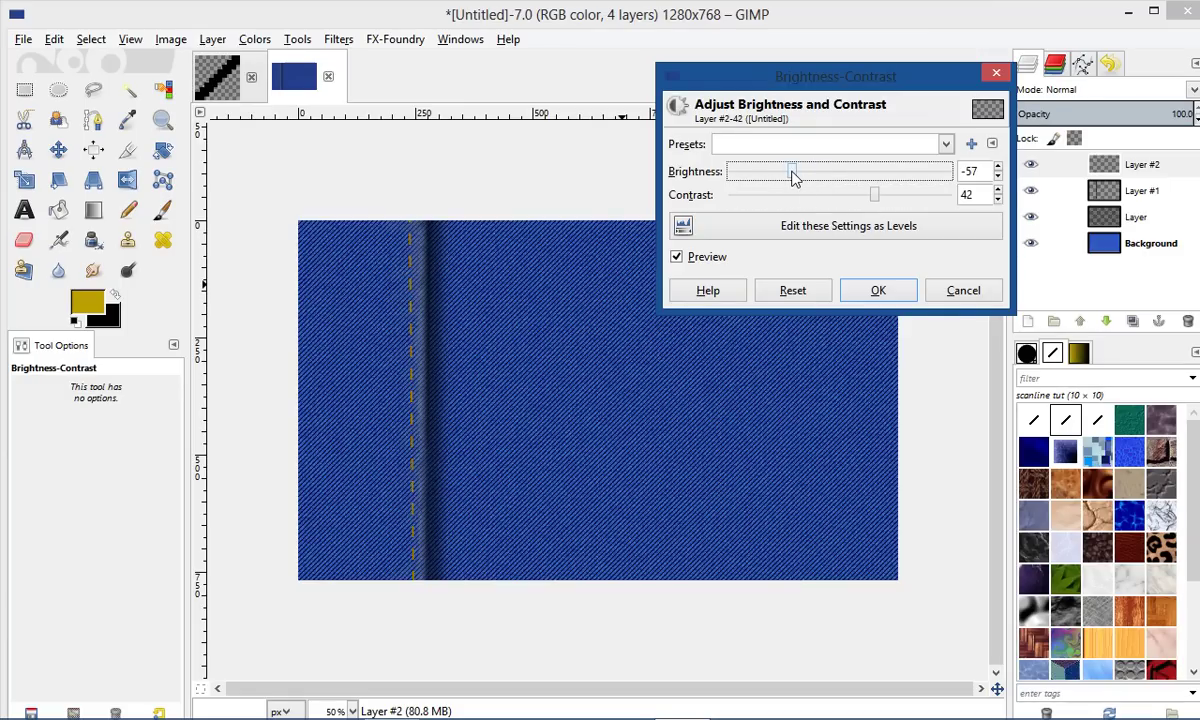
{"action": "left_click", "coordinate": [878, 292]}
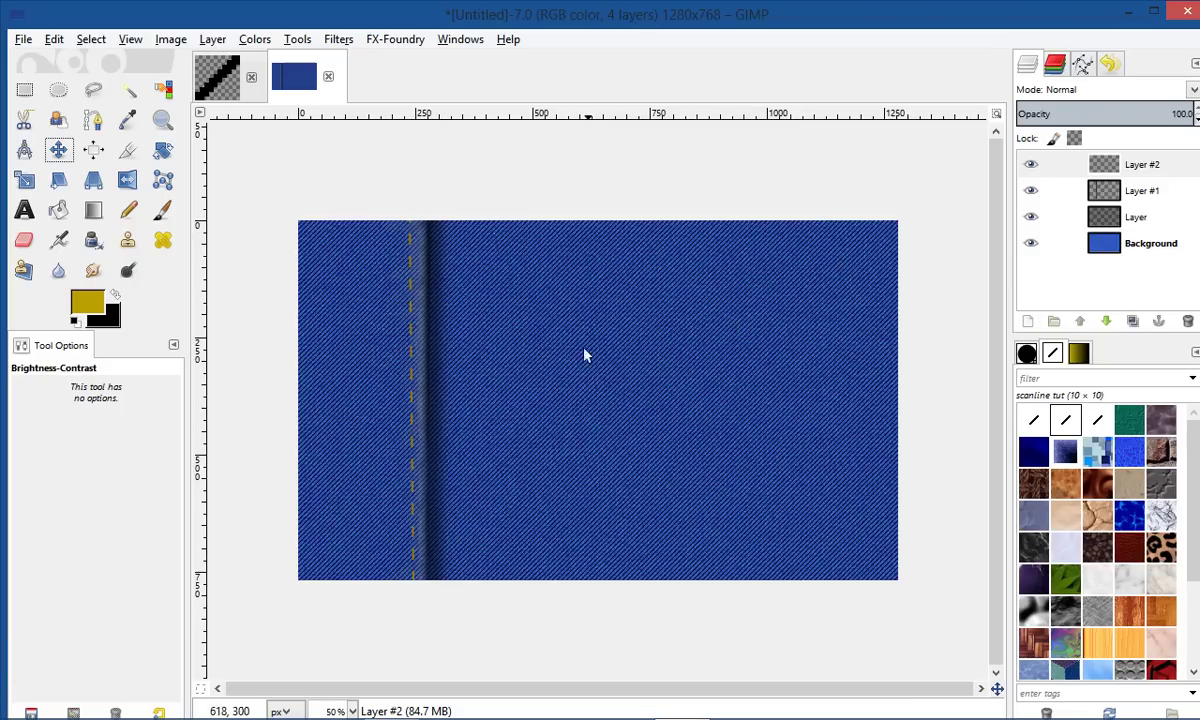
Step: Add another transparent 1280 × 768 layer and choose the Paintbrush with the 2. Hardness 050 brush
{"action": "left_click", "coordinate": [1029, 322]}
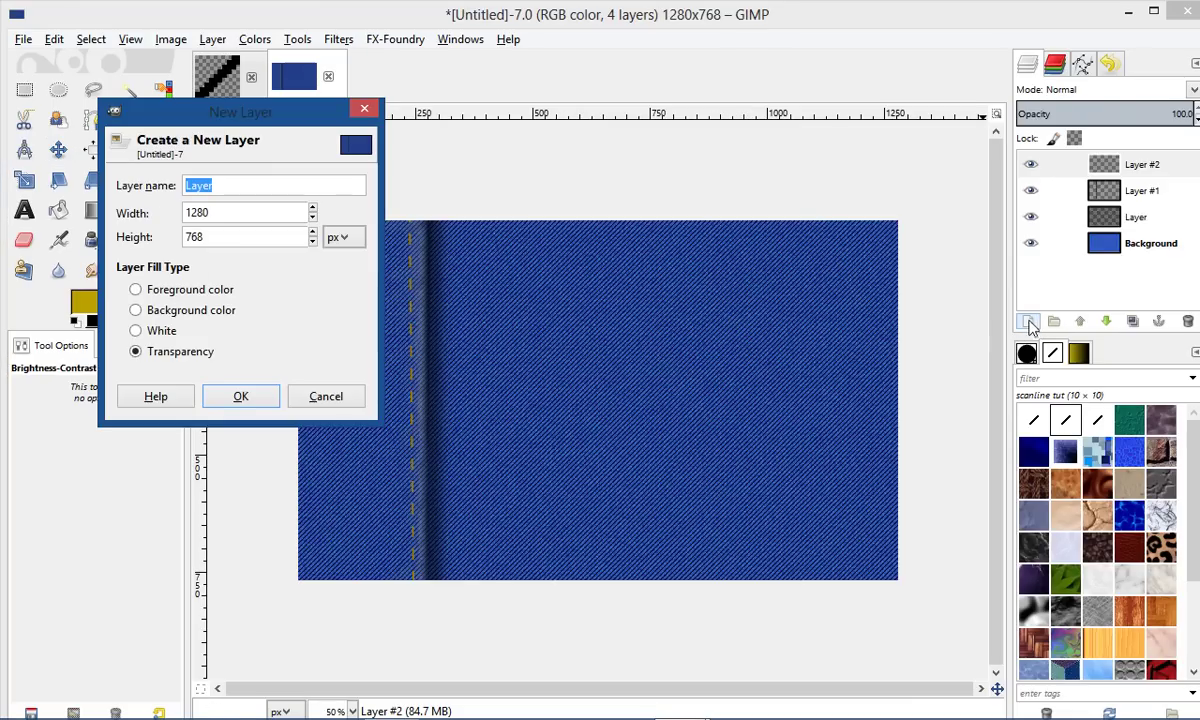
{"action": "left_click", "coordinate": [257, 398]}
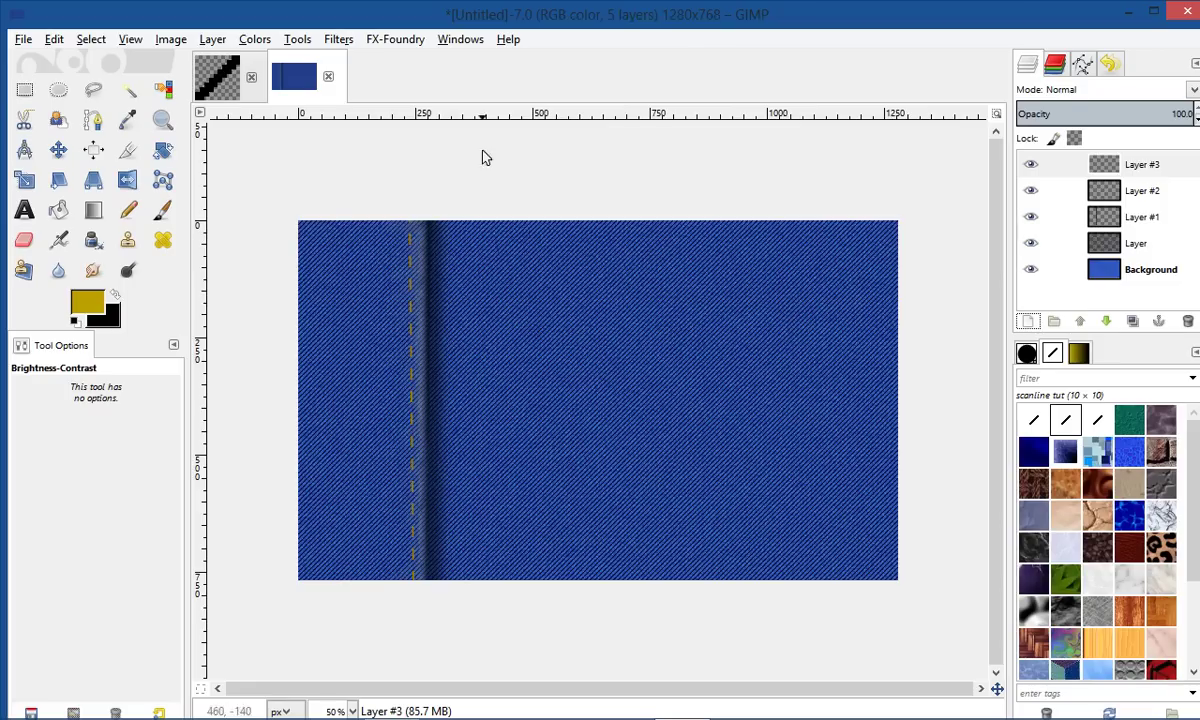
{"action": "left_click", "coordinate": [163, 209]}
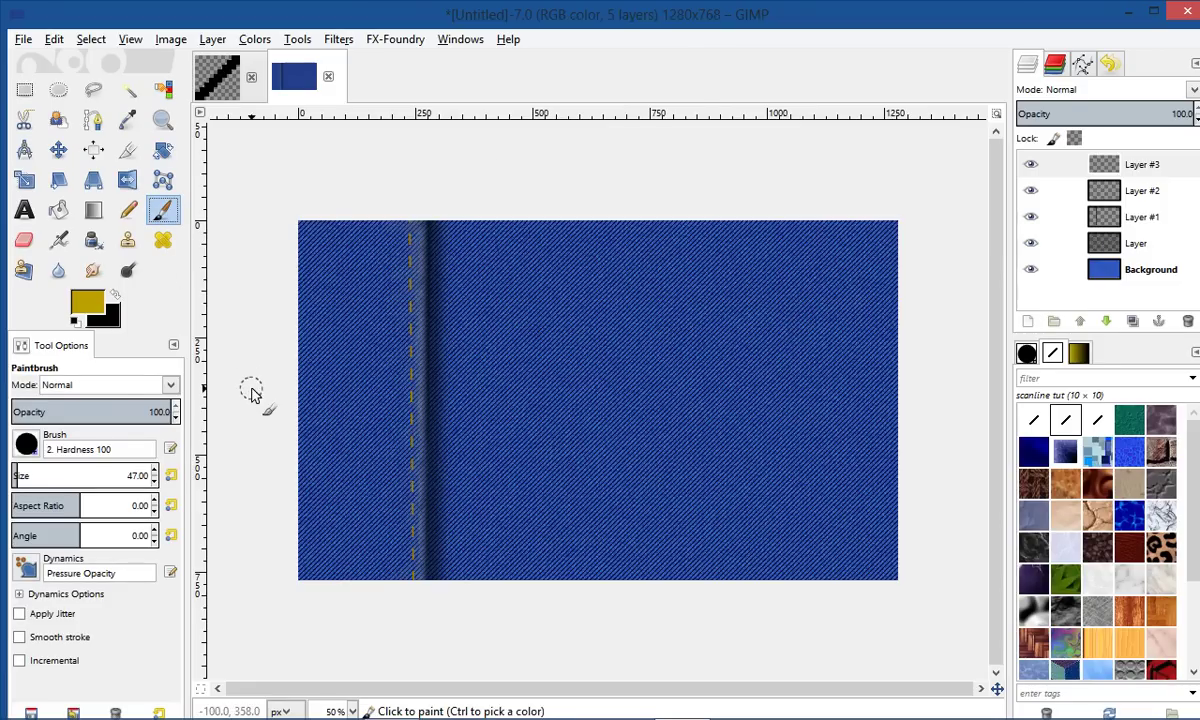
{"action": "left_click", "coordinate": [24, 447]}
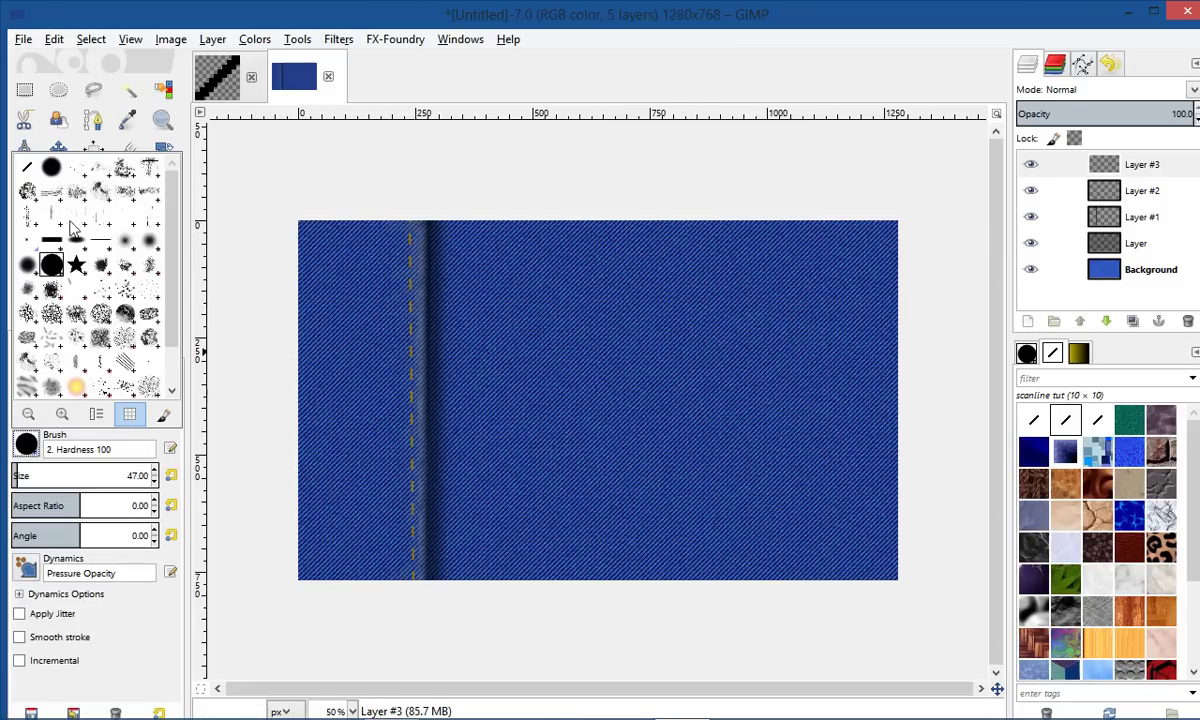
{"action": "left_click", "coordinate": [152, 242]}
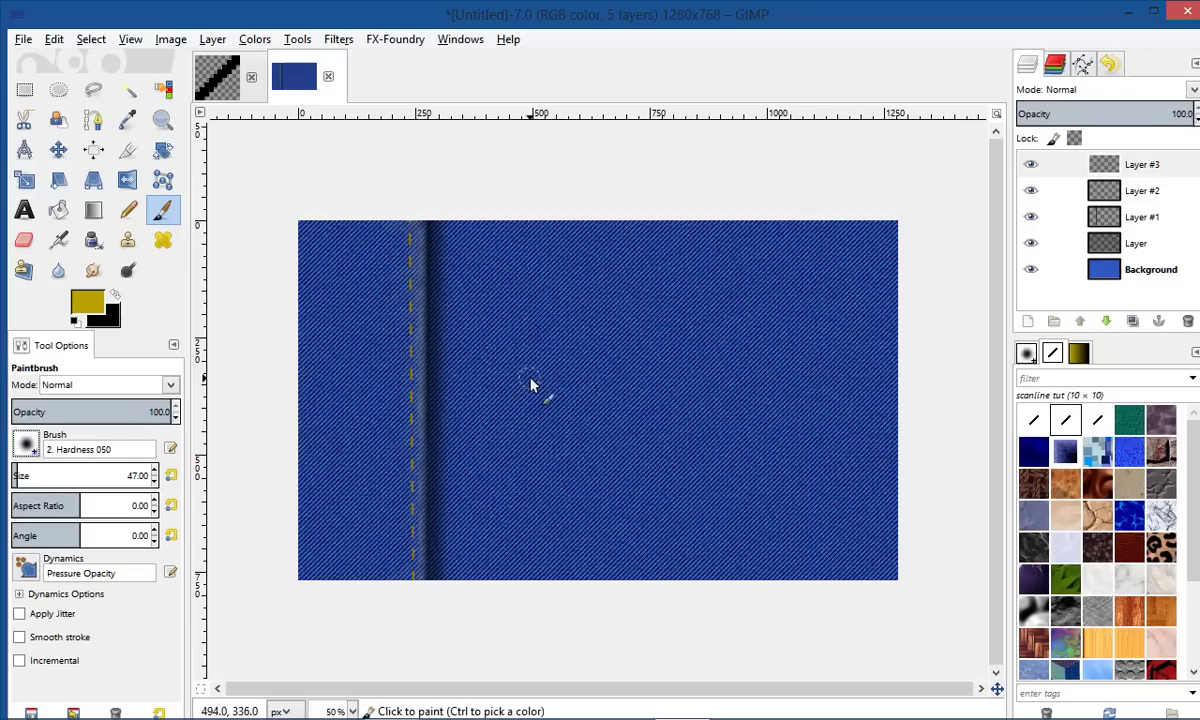
Step: Set the foreground color to white and the Paintbrush opacity to 11.7
{"action": "left_click", "coordinate": [75, 321]}
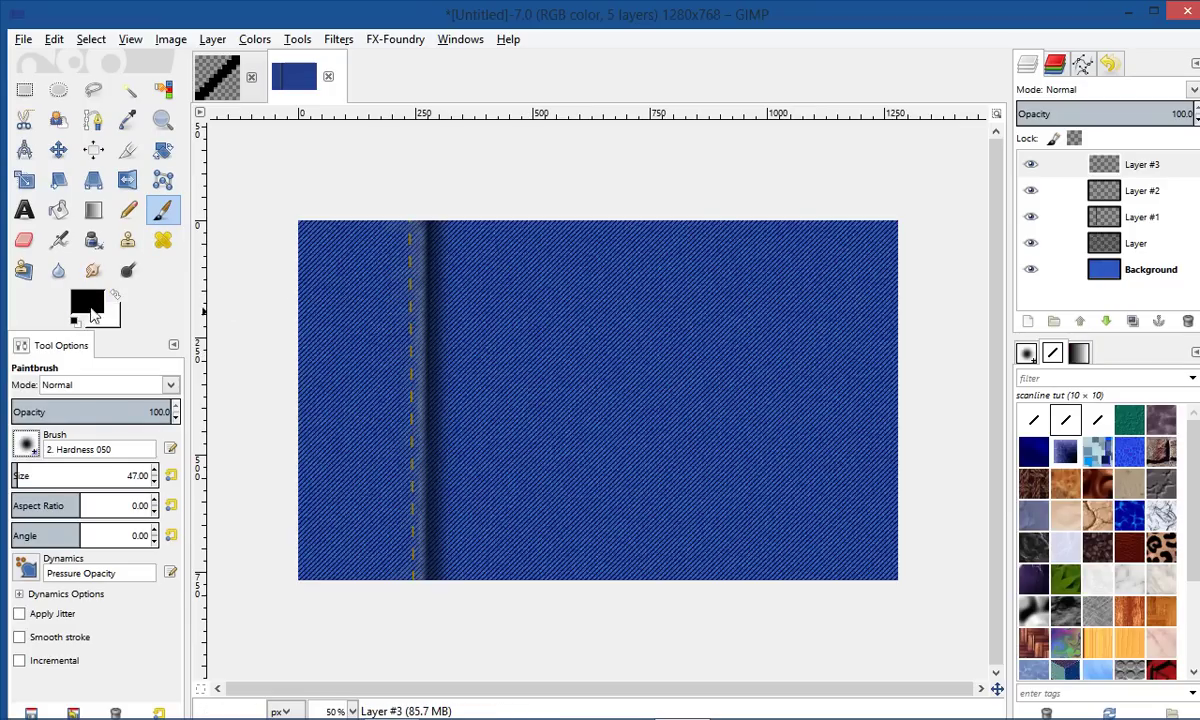
{"action": "left_click", "coordinate": [114, 296]}
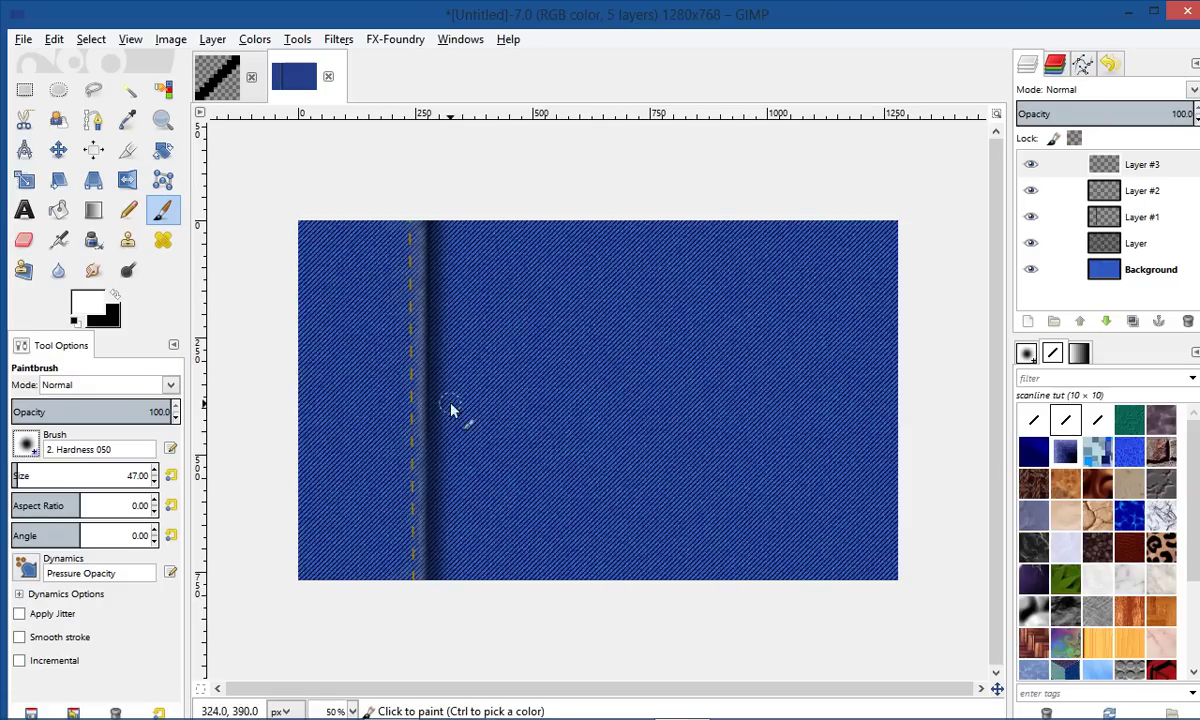
{"action": "left_click", "coordinate": [112, 411]}
{"action": "left_click_drag", "start_coordinate": [112, 411], "coordinate": [28, 410]}
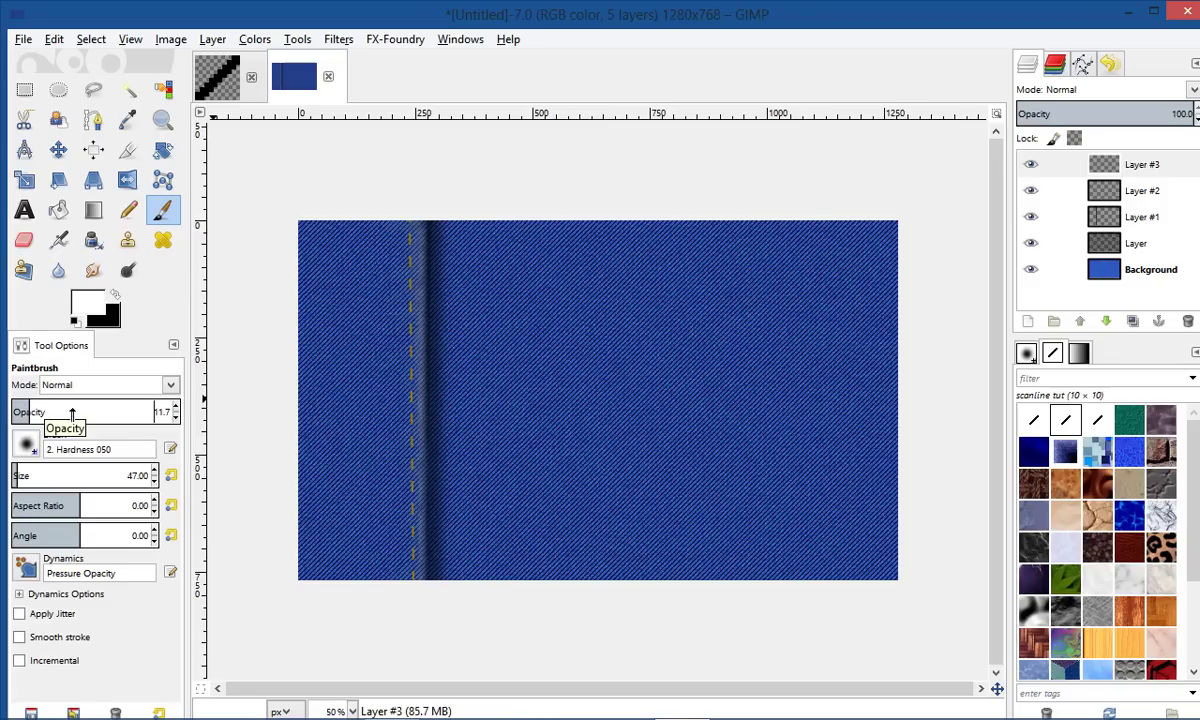
{"action": "left_click", "coordinate": [29, 410]}
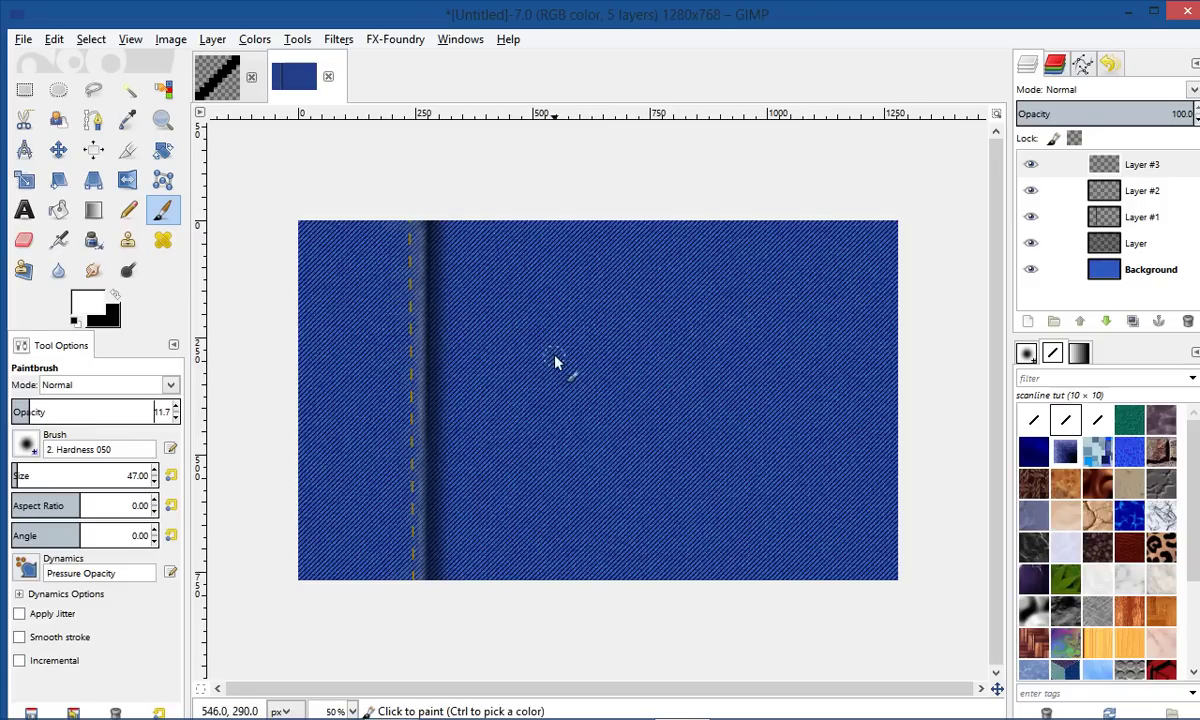
Step: Paint loose, faint white strokes at brush size 57 across the denim on both sides of the seam
{"action": "key", "text": "bracketright"}
{"action": "key", "text": "bracketright"}
{"action": "left_click_drag", "start_coordinate": [535, 335], "coordinate": [690, 280]}
{"action": "mouse_move", "coordinate": [573, 355]}
{"action": "left_mouse_down"}
{"action": "mouse_move", "coordinate": [699, 333]}
{"action": "mouse_move", "coordinate": [604, 374]}
{"action": "mouse_move", "coordinate": [715, 350]}
{"action": "mouse_move", "coordinate": [702, 380]}
{"action": "mouse_move", "coordinate": [724, 402]}
{"action": "mouse_move", "coordinate": [698, 391]}
{"action": "mouse_move", "coordinate": [674, 334]}
{"action": "mouse_move", "coordinate": [556, 330]}
{"action": "mouse_move", "coordinate": [490, 259]}
{"action": "mouse_move", "coordinate": [515, 244]}
{"action": "mouse_move", "coordinate": [503, 277]}
{"action": "mouse_move", "coordinate": [583, 355]}
{"action": "mouse_move", "coordinate": [607, 463]}
{"action": "mouse_move", "coordinate": [851, 484]}
{"action": "mouse_move", "coordinate": [801, 518]}
{"action": "mouse_move", "coordinate": [838, 352]}
{"action": "mouse_move", "coordinate": [751, 423]}
{"action": "mouse_move", "coordinate": [771, 369]}
{"action": "mouse_move", "coordinate": [670, 281]}
{"action": "mouse_move", "coordinate": [673, 247]}
{"action": "mouse_move", "coordinate": [640, 228]}
{"action": "left_mouse_up"}
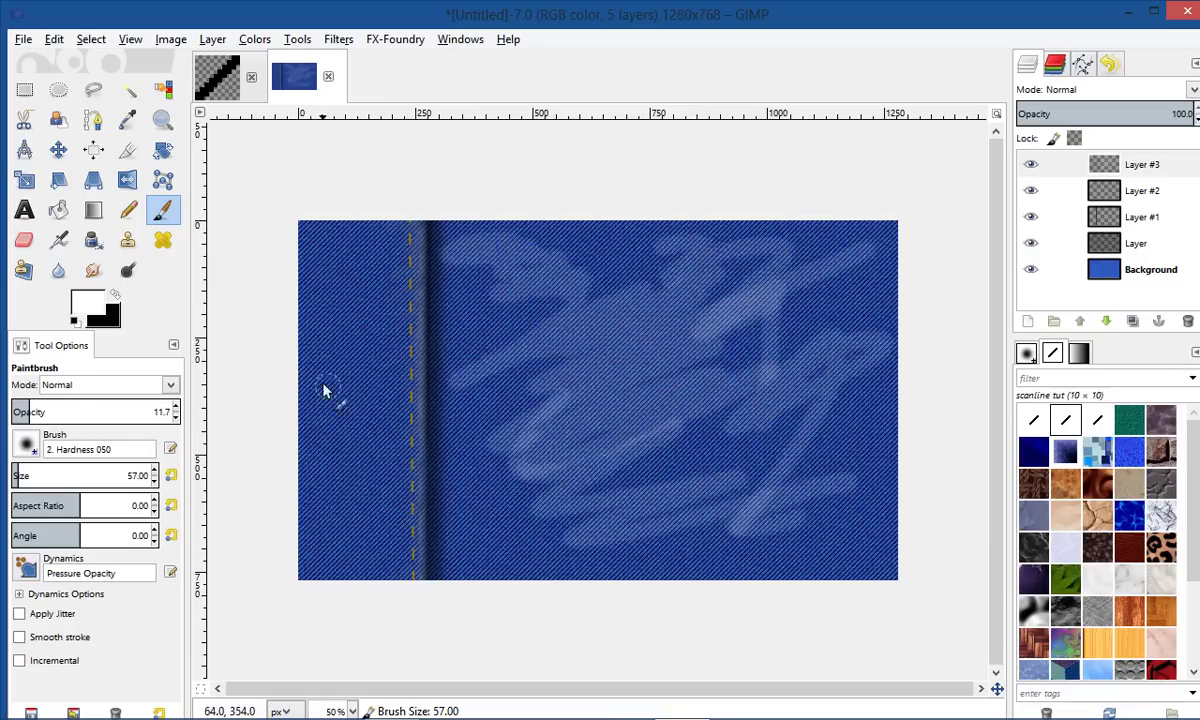
{"action": "mouse_move", "coordinate": [330, 276]}
{"action": "left_mouse_down"}
{"action": "mouse_move", "coordinate": [293, 332]}
{"action": "mouse_move", "coordinate": [342, 350]}
{"action": "left_mouse_up"}
{"action": "mouse_move", "coordinate": [324, 461]}
{"action": "left_mouse_down"}
{"action": "mouse_move", "coordinate": [321, 536]}
{"action": "mouse_move", "coordinate": [466, 554]}
{"action": "mouse_move", "coordinate": [579, 378]}
{"action": "mouse_move", "coordinate": [403, 357]}
{"action": "mouse_move", "coordinate": [437, 295]}
{"action": "mouse_move", "coordinate": [348, 284]}
{"action": "mouse_move", "coordinate": [383, 367]}
{"action": "mouse_move", "coordinate": [326, 305]}
{"action": "left_mouse_up"}
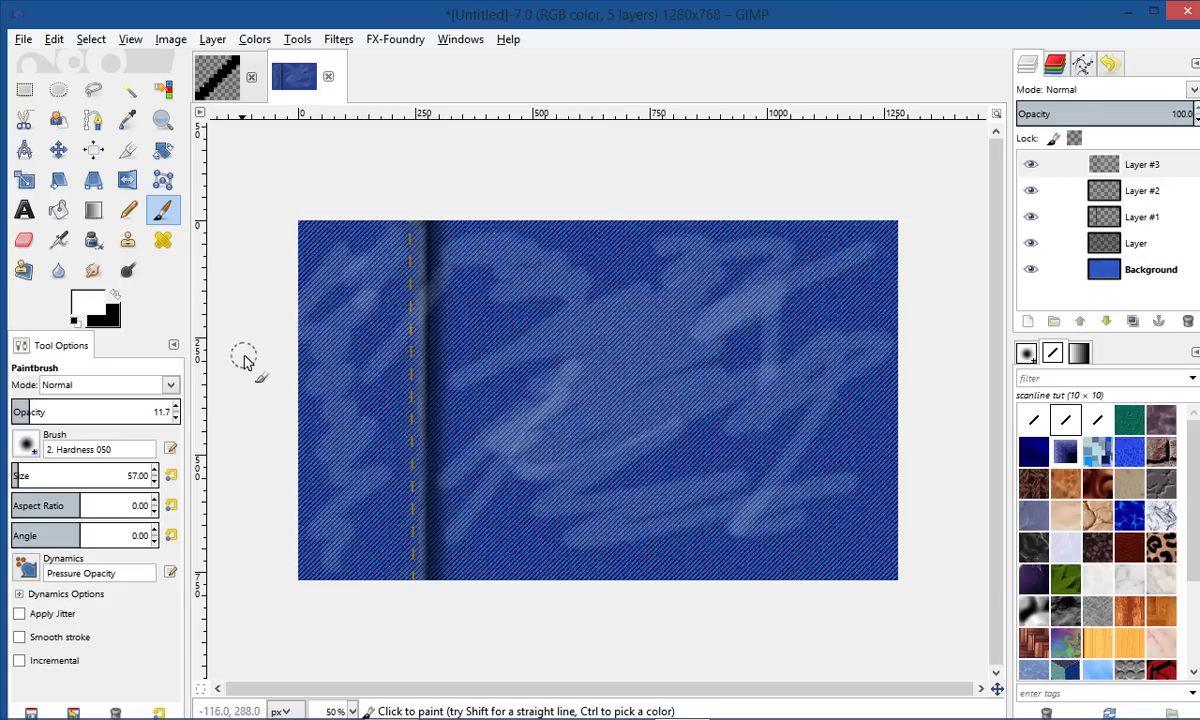
Step: Choose the Smudge tool, enlarge its brush to 77 and blur the white strokes across the denim
{"action": "left_click", "coordinate": [95, 280]}
{"action": "key", "text": "bracketright"}
{"action": "key", "text": "bracketright"}
{"action": "key", "text": "bracketright"}
{"action": "key", "text": "bracketright"}
{"action": "key", "text": "bracketright"}
{"action": "key", "text": "bracketright"}
{"action": "key", "text": "bracketright"}
{"action": "key", "text": "bracketright"}
{"action": "key", "text": "bracketright"}
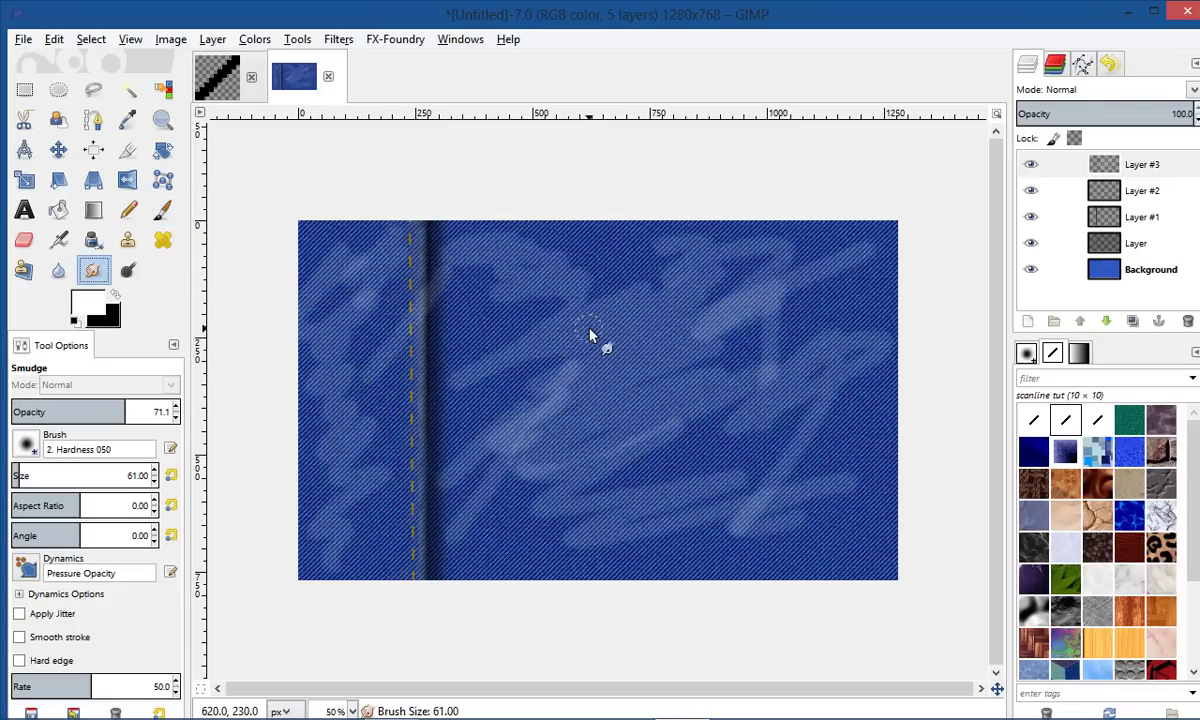
{"action": "key", "text": "bracketright"}
{"action": "key", "text": "bracketright"}
{"action": "key", "text": "bracketright"}
{"action": "key", "text": "bracketright"}
{"action": "key", "text": "bracketright"}
{"action": "key", "text": "bracketright"}
{"action": "key", "text": "bracketright"}
{"action": "key", "text": "bracketright"}
{"action": "key", "text": "bracketright"}
{"action": "key", "text": "bracketright"}
{"action": "key", "text": "bracketright"}
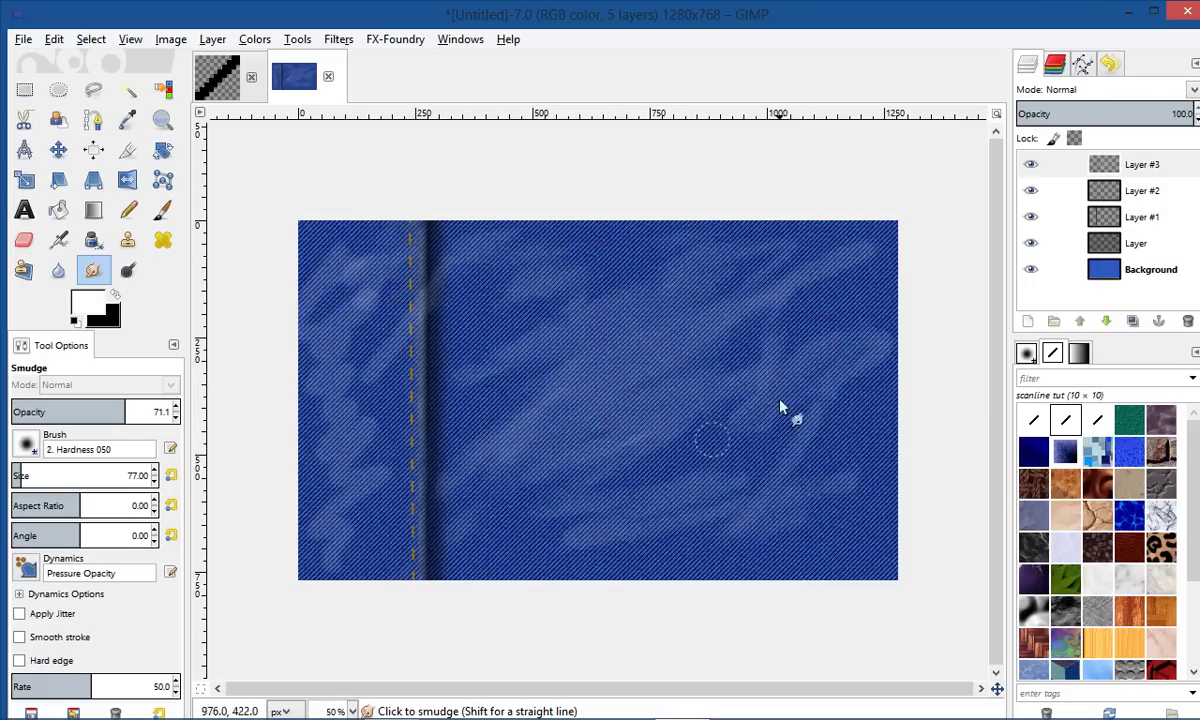
Step: Increase the Smudge brush size to 103 and blend the white strokes into soft faded patches on both sides of the seam
{"action": "key", "text": "bracketright"}
{"action": "key", "text": "bracketright"}
{"action": "key", "text": "bracketright"}
{"action": "key", "text": "bracketright"}
{"action": "key", "text": "bracketright"}
{"action": "key", "text": "bracketright"}
{"action": "key", "text": "bracketright"}
{"action": "key", "text": "bracketright"}
{"action": "key", "text": "bracketright"}
{"action": "key", "text": "bracketright"}
{"action": "key", "text": "bracketright"}
{"action": "key", "text": "bracketright"}
{"action": "key", "text": "bracketright"}
{"action": "key", "text": "bracketright"}
{"action": "key", "text": "bracketright"}
{"action": "key", "text": "bracketright"}
{"action": "key", "text": "bracketright"}
{"action": "key", "text": "bracketright"}
{"action": "key", "text": "bracketright"}
{"action": "key", "text": "bracketright"}
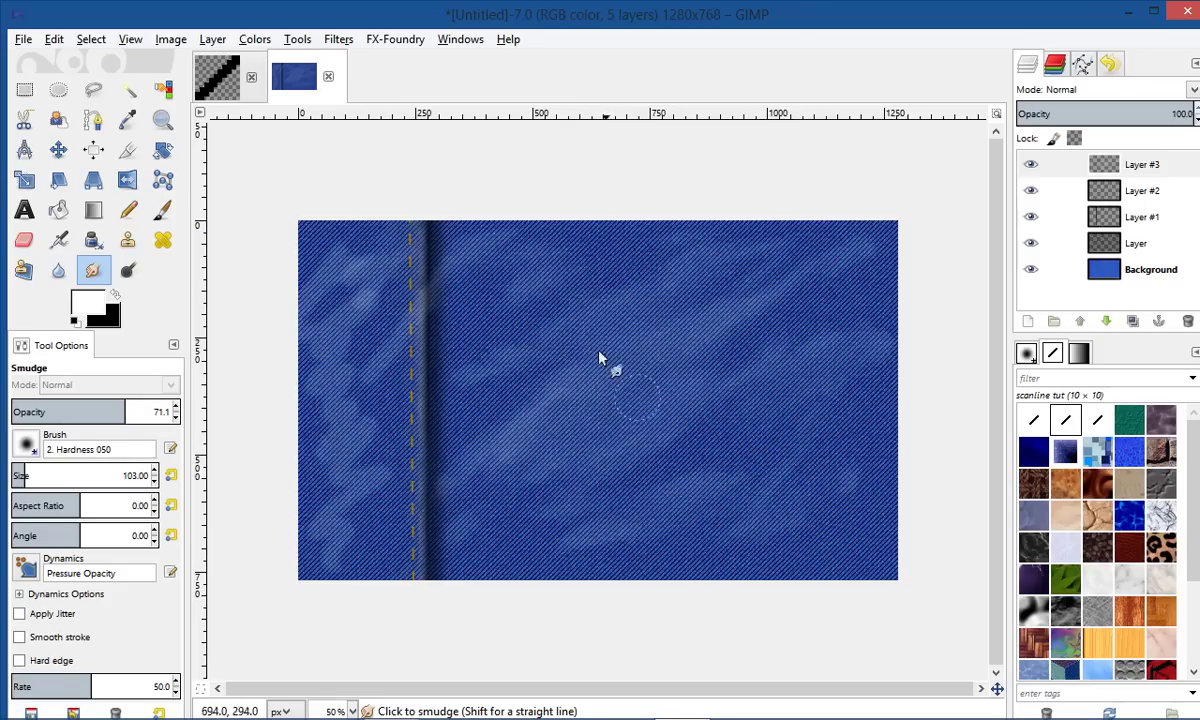
{"action": "mouse_move", "coordinate": [450, 265]}
{"action": "left_mouse_down"}
{"action": "mouse_move", "coordinate": [394, 289]}
{"action": "mouse_move", "coordinate": [383, 249]}
{"action": "mouse_move", "coordinate": [345, 328]}
{"action": "mouse_move", "coordinate": [380, 362]}
{"action": "left_mouse_up"}
{"action": "key", "text": "ctrl+z"}
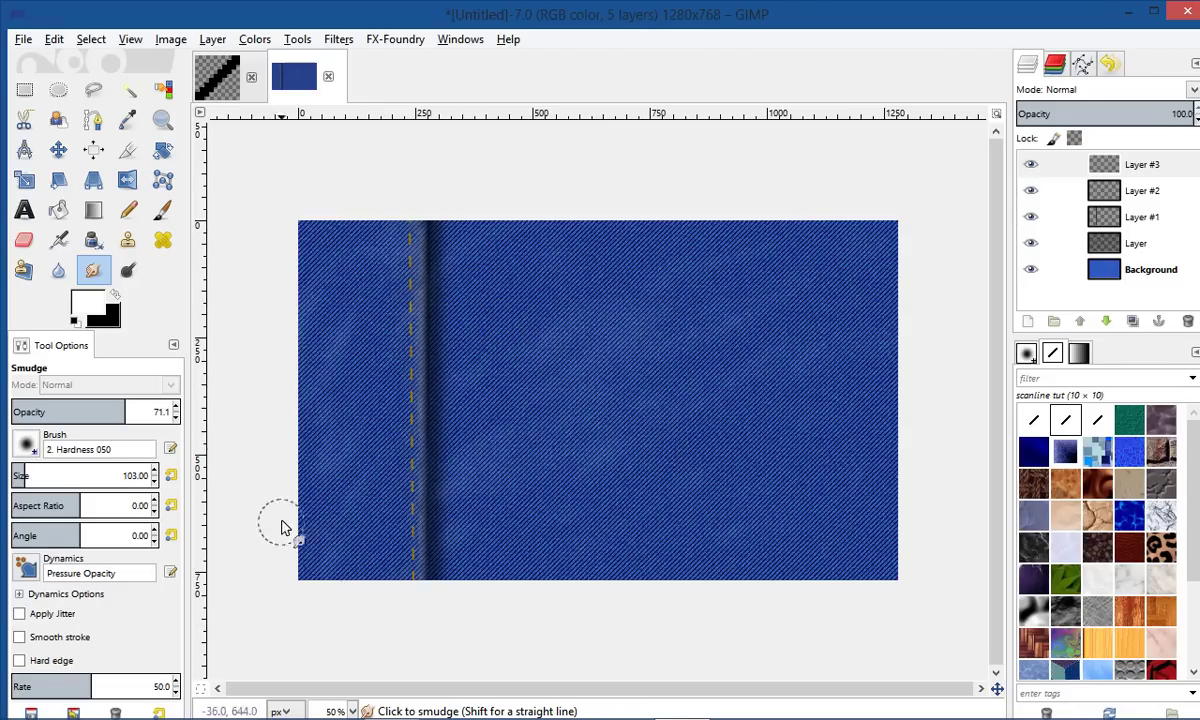
Step: Make black the foreground color and add a new transparent 1280 × 768 layer
{"action": "left_click", "coordinate": [116, 297]}
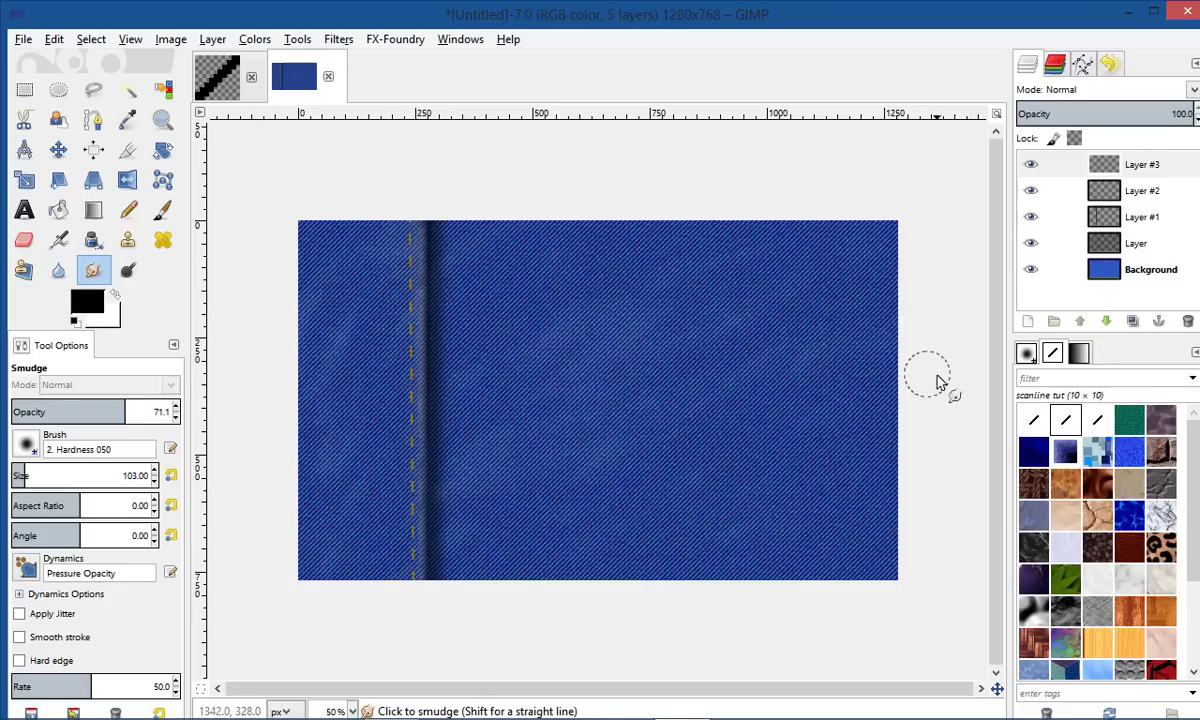
{"action": "key", "text": "shift+ctrl+n"}
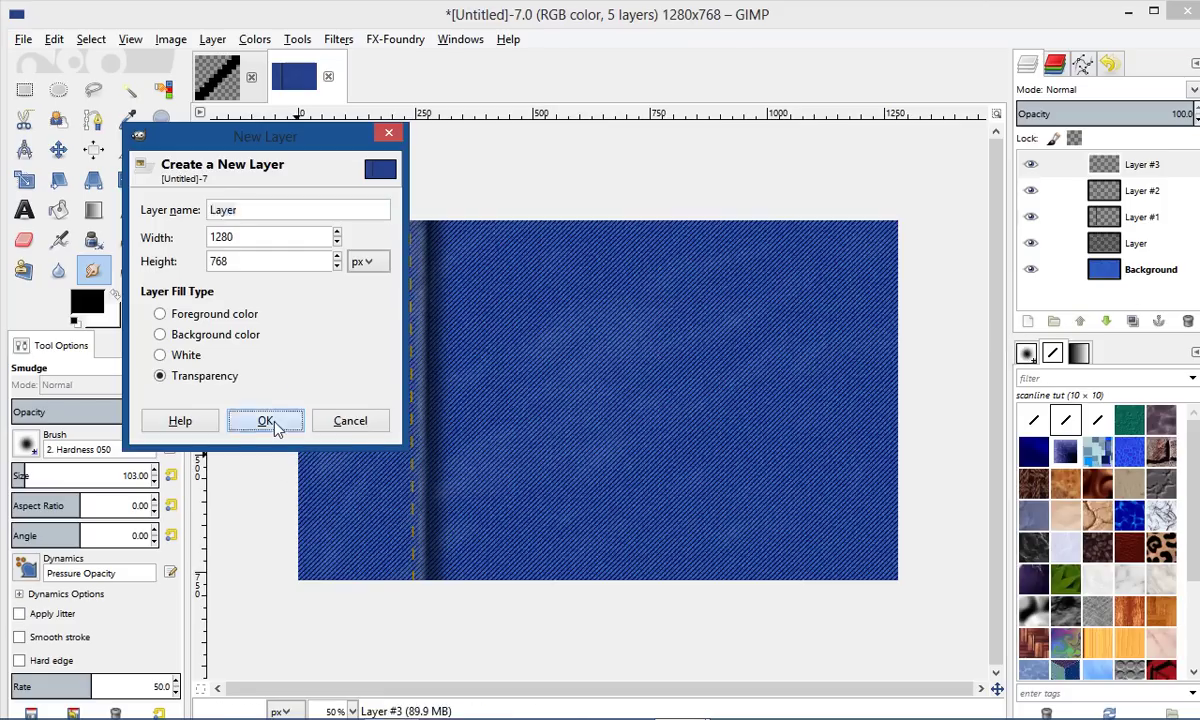
{"action": "left_click", "coordinate": [265, 420]}
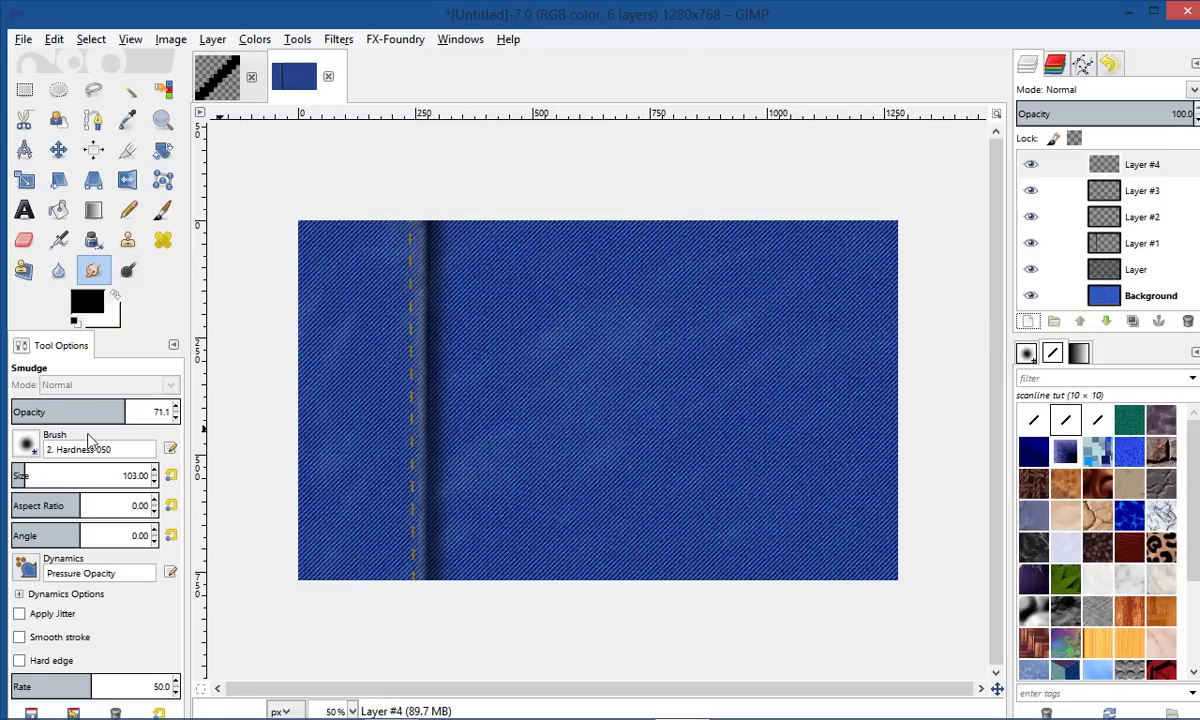
Step: Paint faint black strokes on both sides of the seam with the Paintbrush at size 103 and opacity 11.7
{"action": "mouse_move", "coordinate": [120, 412]}
{"action": "left_mouse_down"}
{"action": "mouse_move", "coordinate": [52, 412]}
{"action": "mouse_move", "coordinate": [104, 420]}
{"action": "left_mouse_up"}
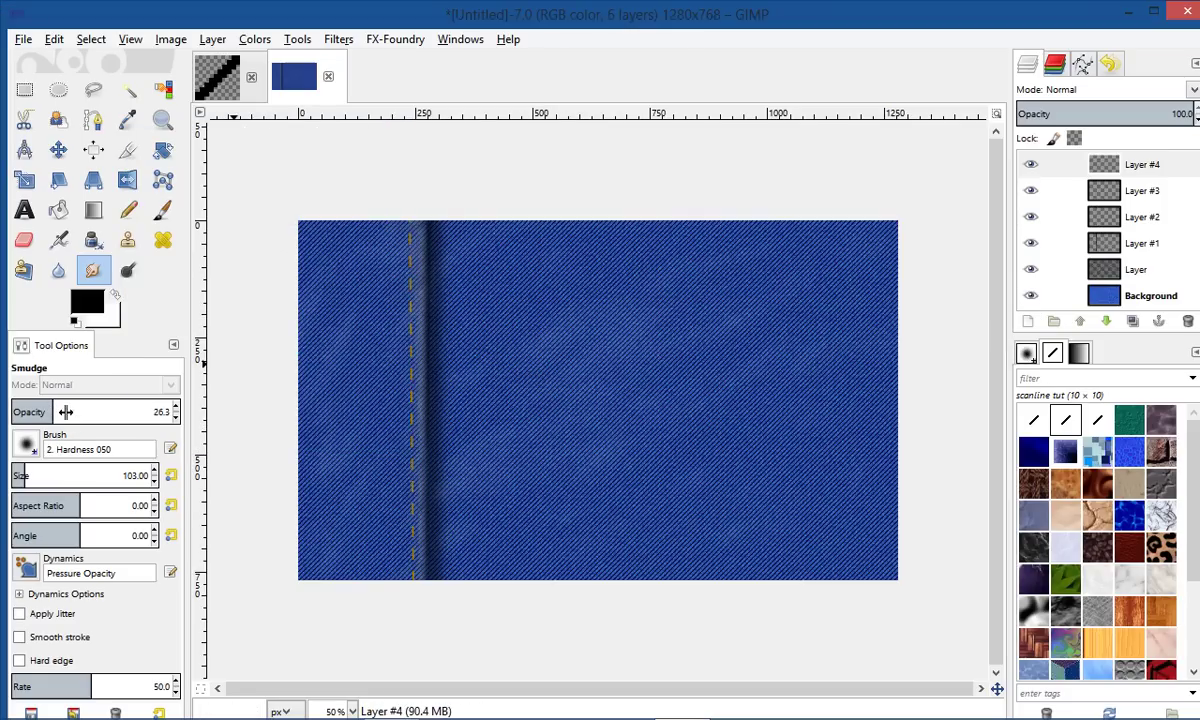
{"action": "left_click", "coordinate": [163, 209]}
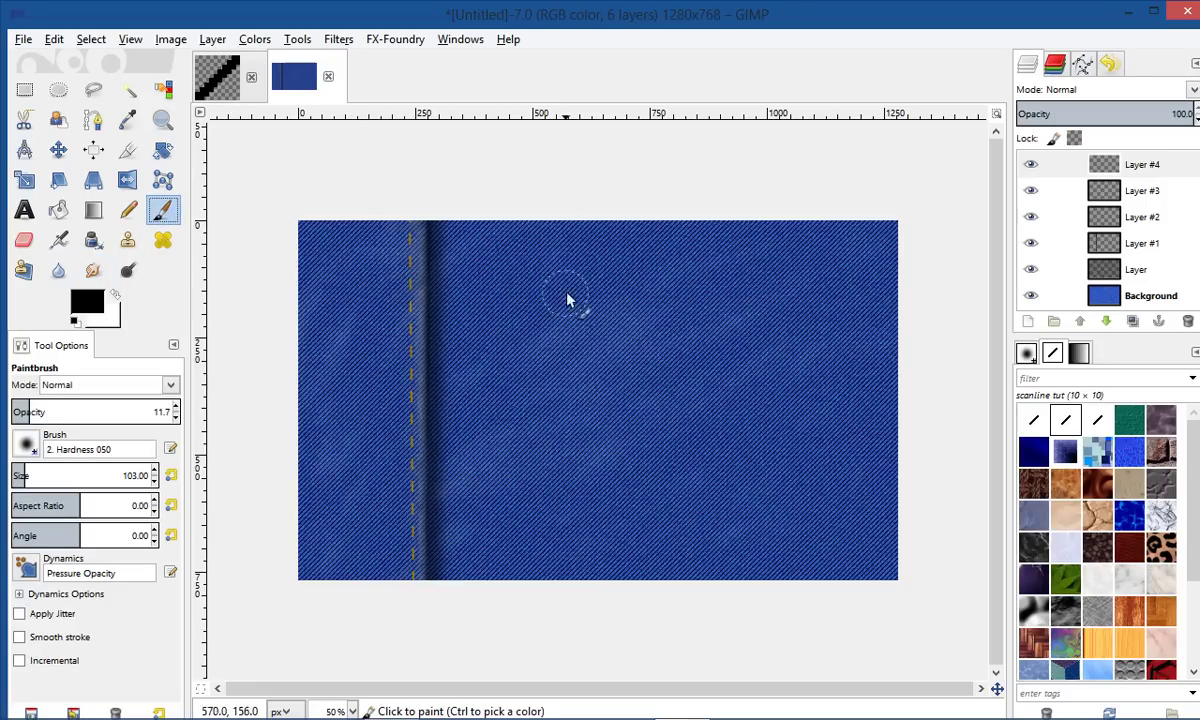
{"action": "mouse_move", "coordinate": [536, 313]}
{"action": "left_mouse_down"}
{"action": "mouse_move", "coordinate": [737, 271]}
{"action": "mouse_move", "coordinate": [766, 281]}
{"action": "mouse_move", "coordinate": [790, 323]}
{"action": "left_mouse_up"}
{"action": "mouse_move", "coordinate": [528, 477]}
{"action": "left_mouse_down"}
{"action": "mouse_move", "coordinate": [742, 388]}
{"action": "mouse_move", "coordinate": [591, 498]}
{"action": "mouse_move", "coordinate": [821, 440]}
{"action": "mouse_move", "coordinate": [678, 472]}
{"action": "mouse_move", "coordinate": [793, 494]}
{"action": "mouse_move", "coordinate": [611, 530]}
{"action": "left_mouse_up"}
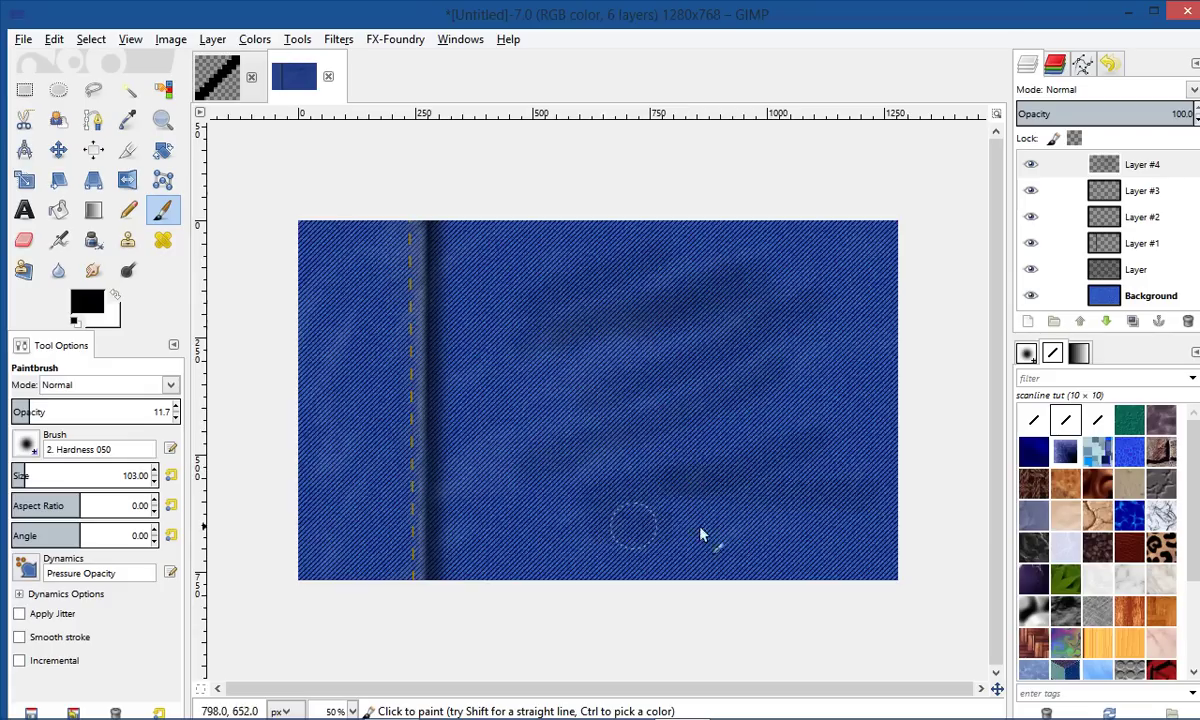
{"action": "mouse_move", "coordinate": [511, 244]}
{"action": "left_mouse_down"}
{"action": "mouse_move", "coordinate": [512, 319]}
{"action": "mouse_move", "coordinate": [611, 289]}
{"action": "mouse_move", "coordinate": [559, 343]}
{"action": "mouse_move", "coordinate": [621, 377]}
{"action": "left_mouse_up"}
{"action": "mouse_move", "coordinate": [470, 400]}
{"action": "left_mouse_down"}
{"action": "mouse_move", "coordinate": [391, 265]}
{"action": "mouse_move", "coordinate": [367, 254]}
{"action": "mouse_move", "coordinate": [396, 370]}
{"action": "mouse_move", "coordinate": [327, 458]}
{"action": "mouse_move", "coordinate": [340, 528]}
{"action": "mouse_move", "coordinate": [423, 547]}
{"action": "mouse_move", "coordinate": [563, 472]}
{"action": "mouse_move", "coordinate": [511, 394]}
{"action": "mouse_move", "coordinate": [469, 372]}
{"action": "mouse_move", "coordinate": [512, 563]}
{"action": "mouse_move", "coordinate": [303, 528]}
{"action": "left_mouse_up"}
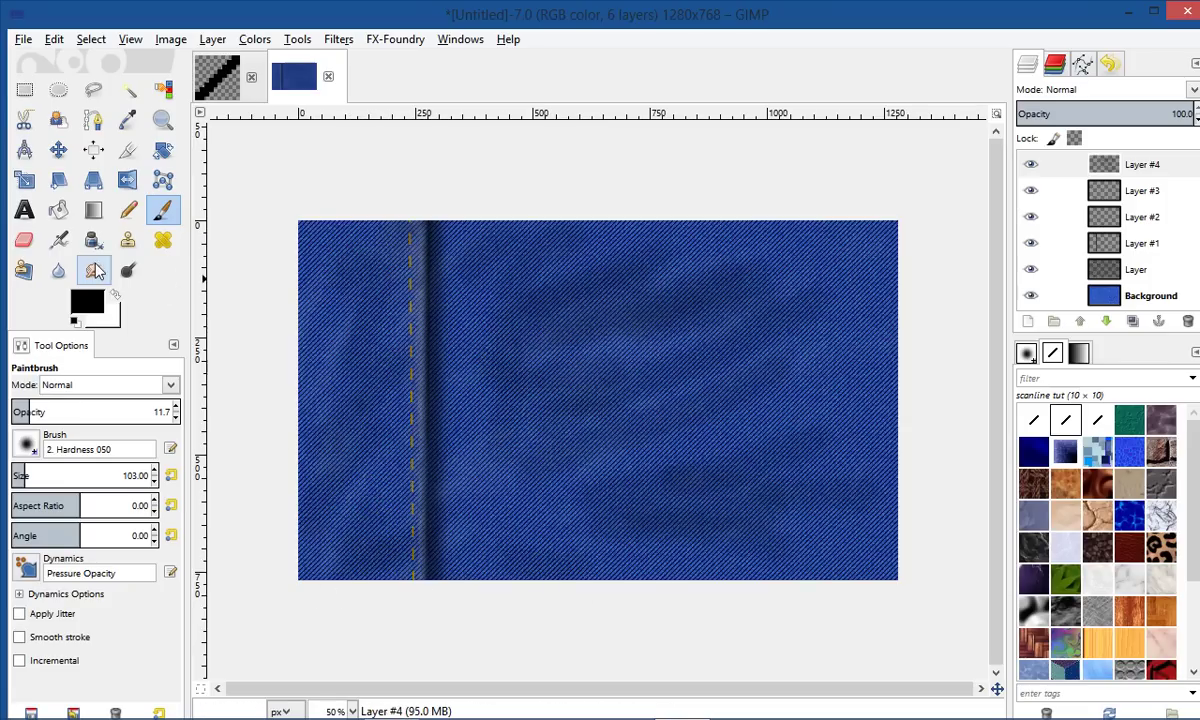
Step: Smudge the dark strokes on Layer #4 into soft shadows, with the Smudge opacity set to 67.3 and brush size 103
{"action": "left_click", "coordinate": [93, 270]}
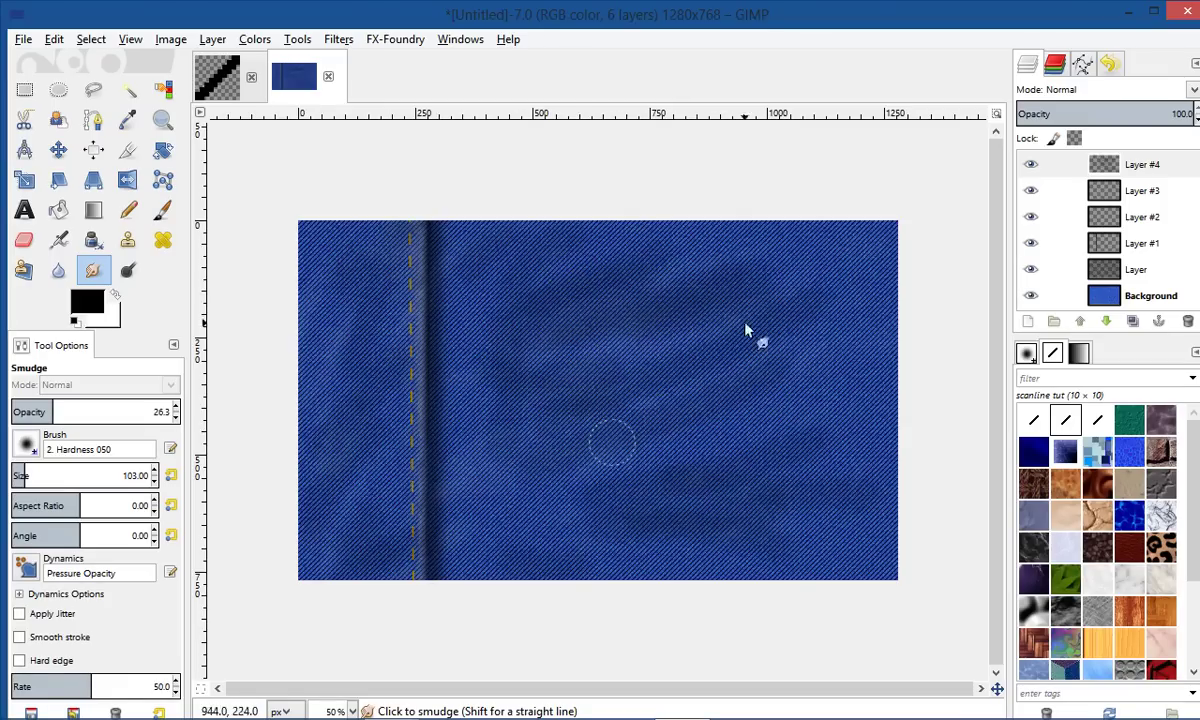
{"action": "left_click", "coordinate": [1075, 165]}
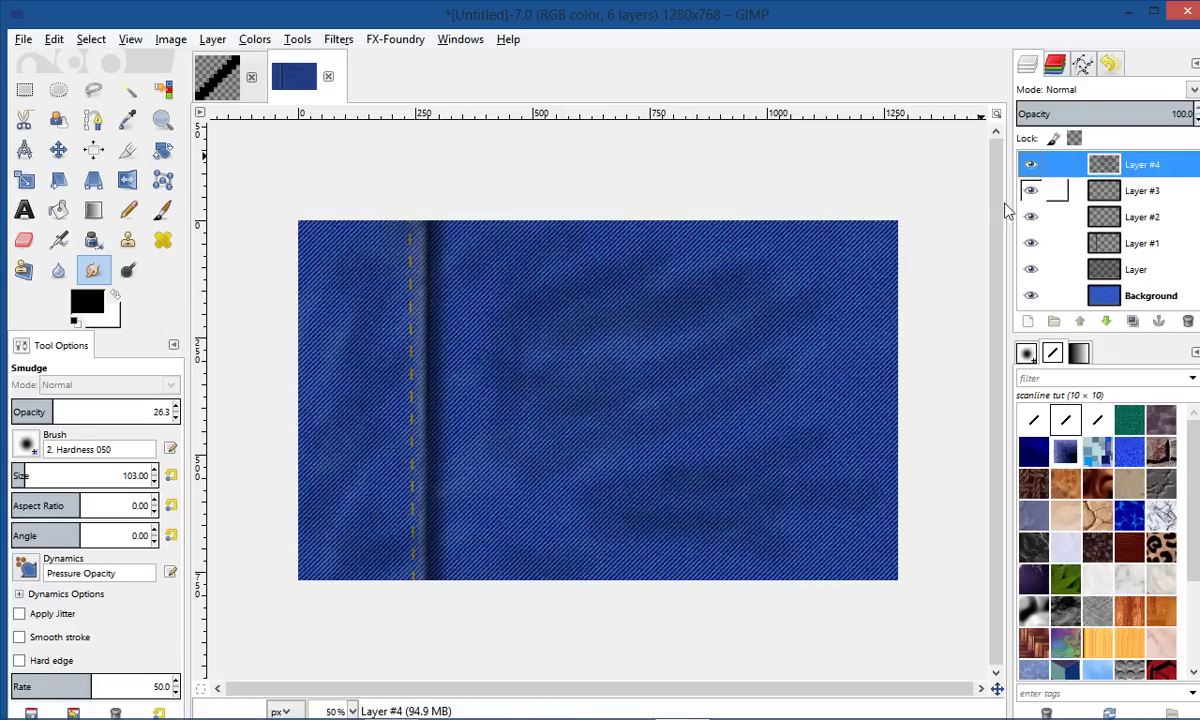
{"action": "left_click", "coordinate": [73, 415]}
{"action": "left_click_drag", "start_coordinate": [73, 415], "coordinate": [74, 415]}
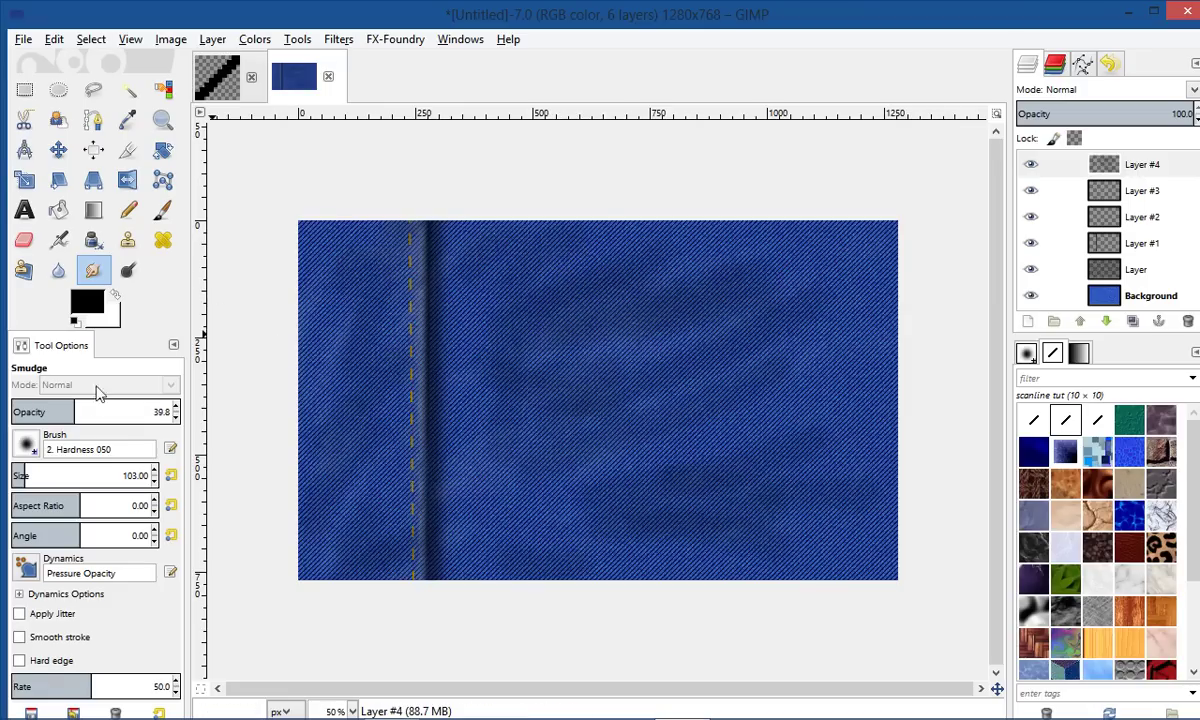
{"action": "left_click_drag", "start_coordinate": [90, 411], "coordinate": [118, 411]}
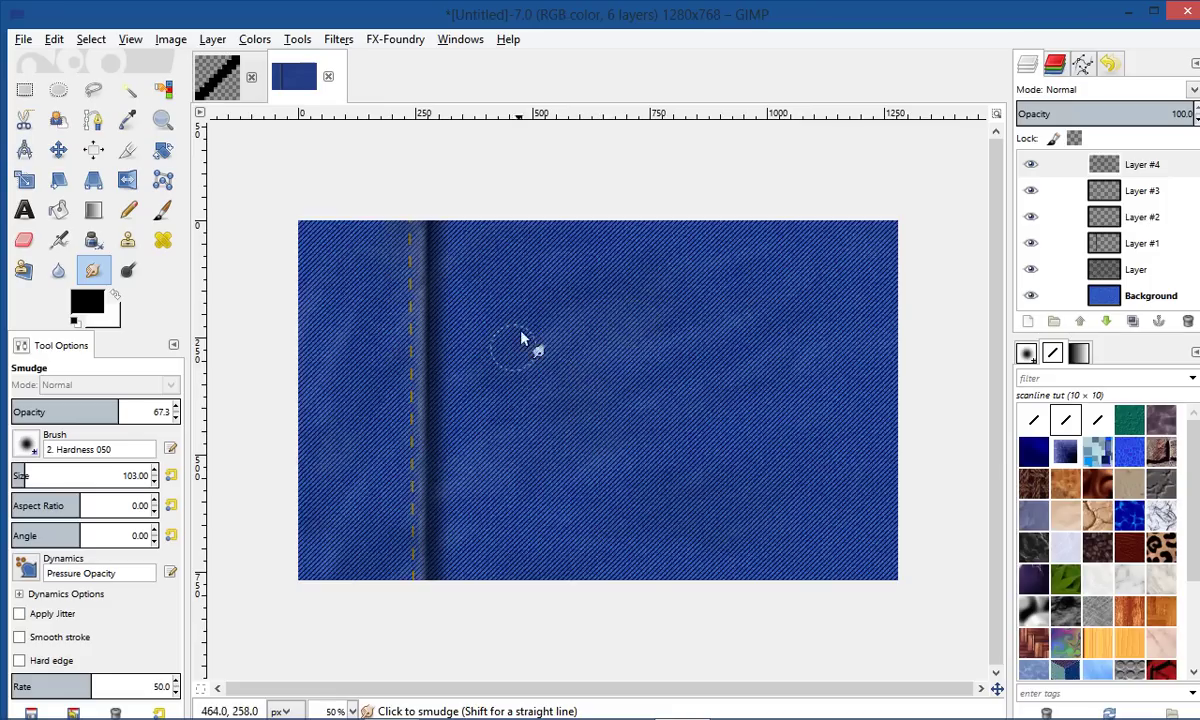
Step: Smudge the faded white patches on Layer #3 a little more, and touch up the dark shading on Layer #4
{"action": "left_click", "coordinate": [1100, 190]}
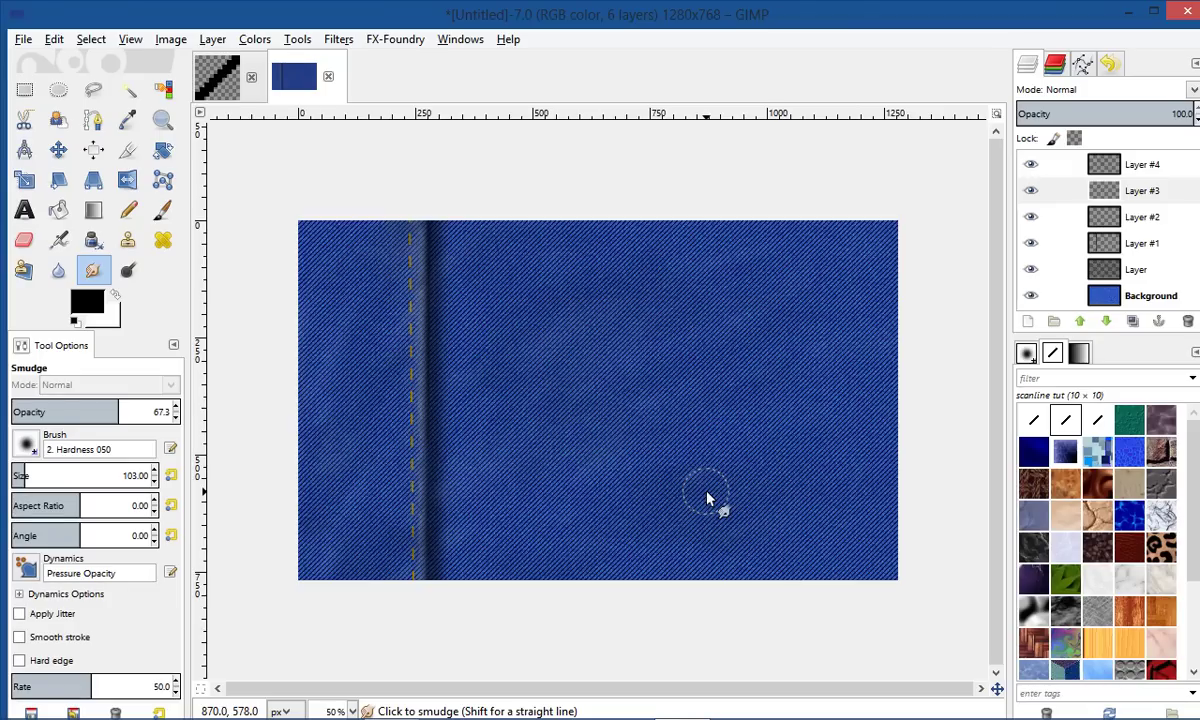
{"action": "left_click", "coordinate": [1165, 164]}
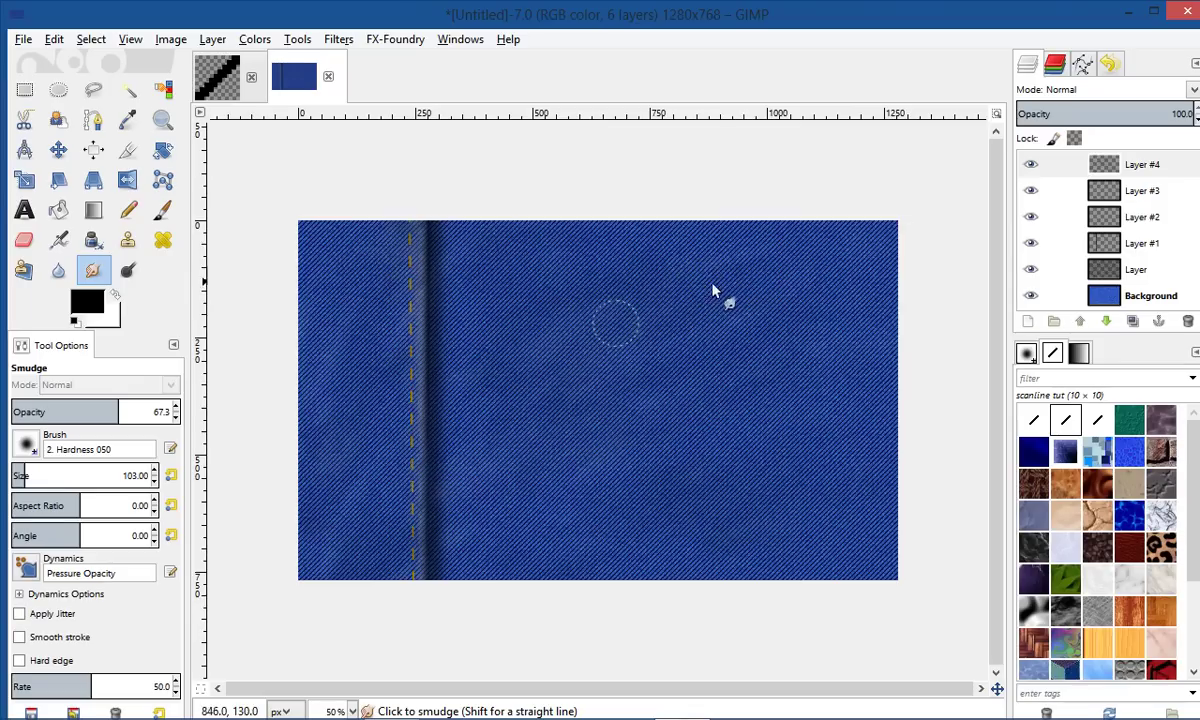
{"action": "scroll", "coordinate": [687, 505], "scroll_direction": "up", "scroll_amount": 1}
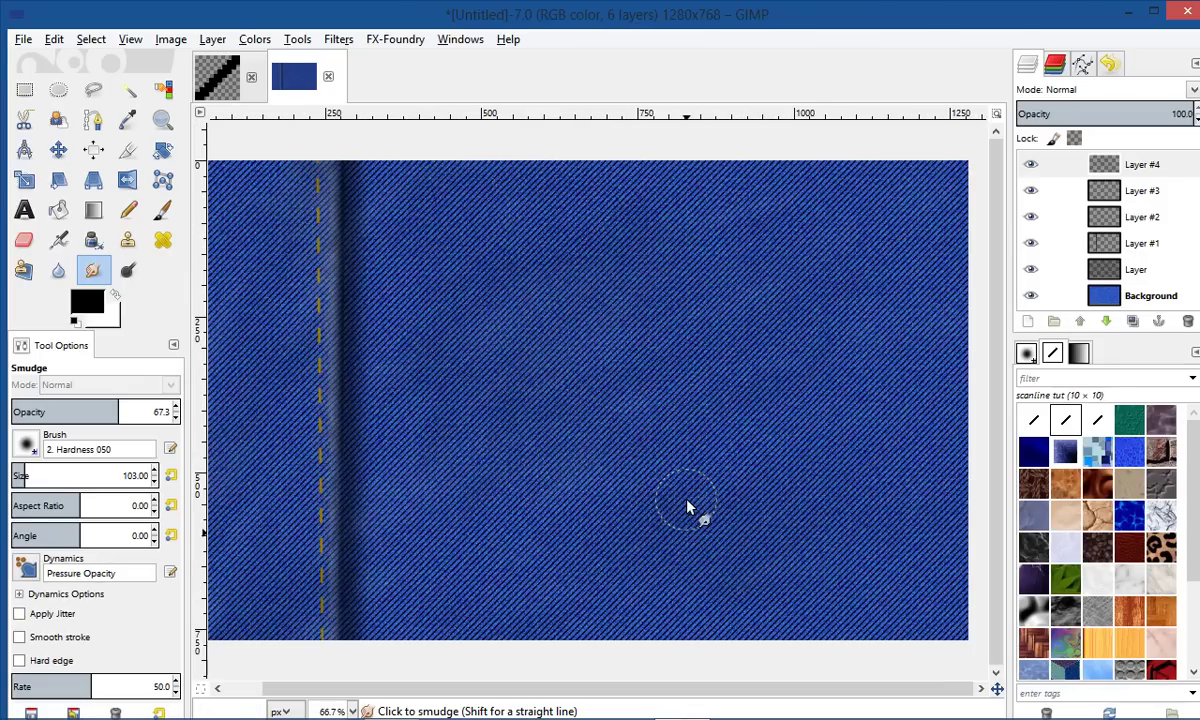
{"action": "scroll", "coordinate": [687, 505], "scroll_direction": "down", "scroll_amount": 1}
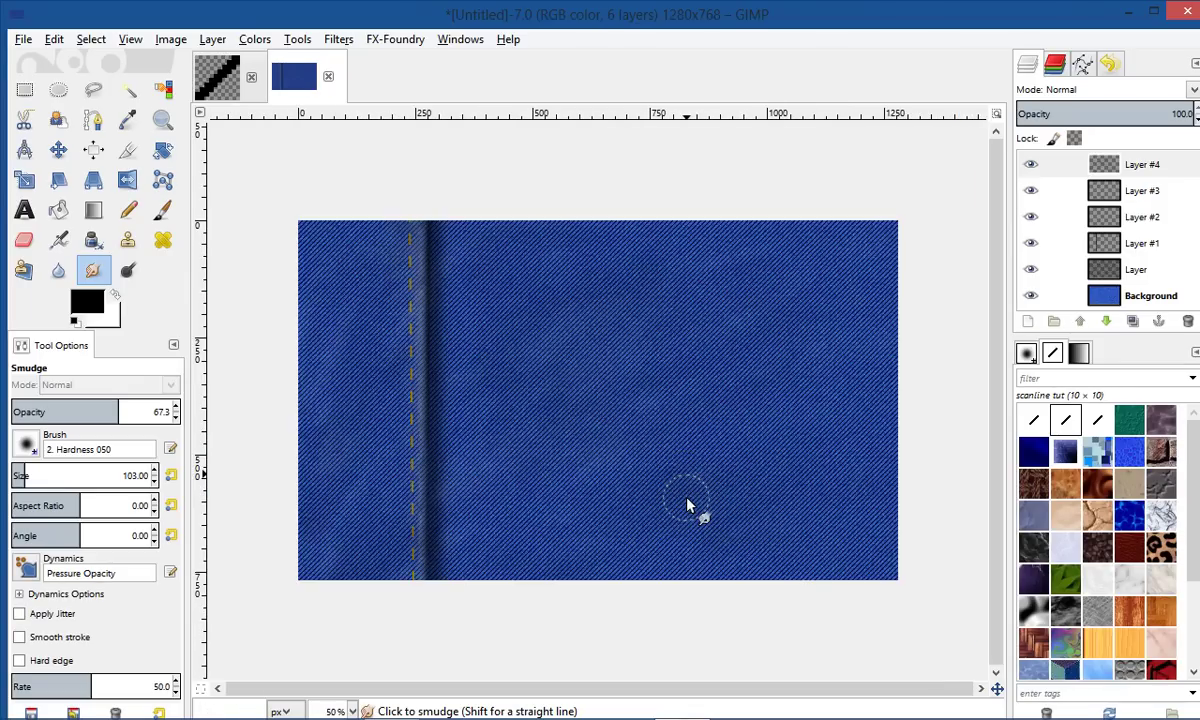
{"action": "scroll", "coordinate": [687, 505], "scroll_direction": "up", "scroll_amount": 1}
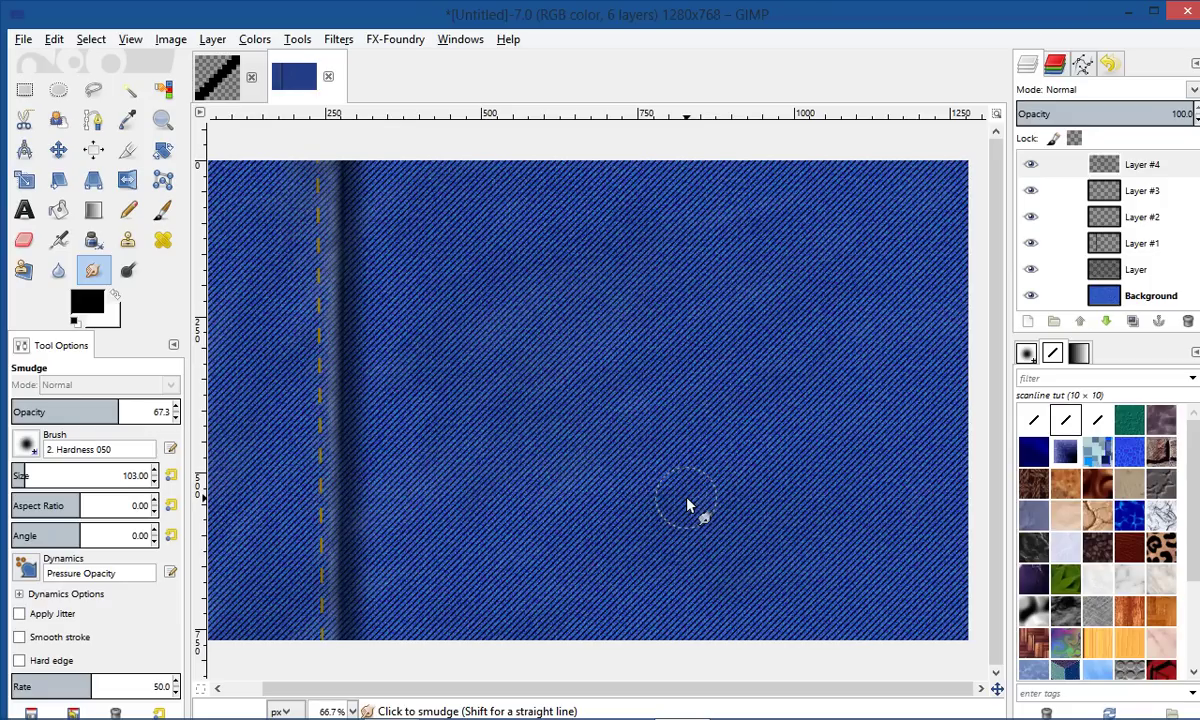
{"action": "scroll", "coordinate": [687, 505], "scroll_direction": "down", "scroll_amount": 1}
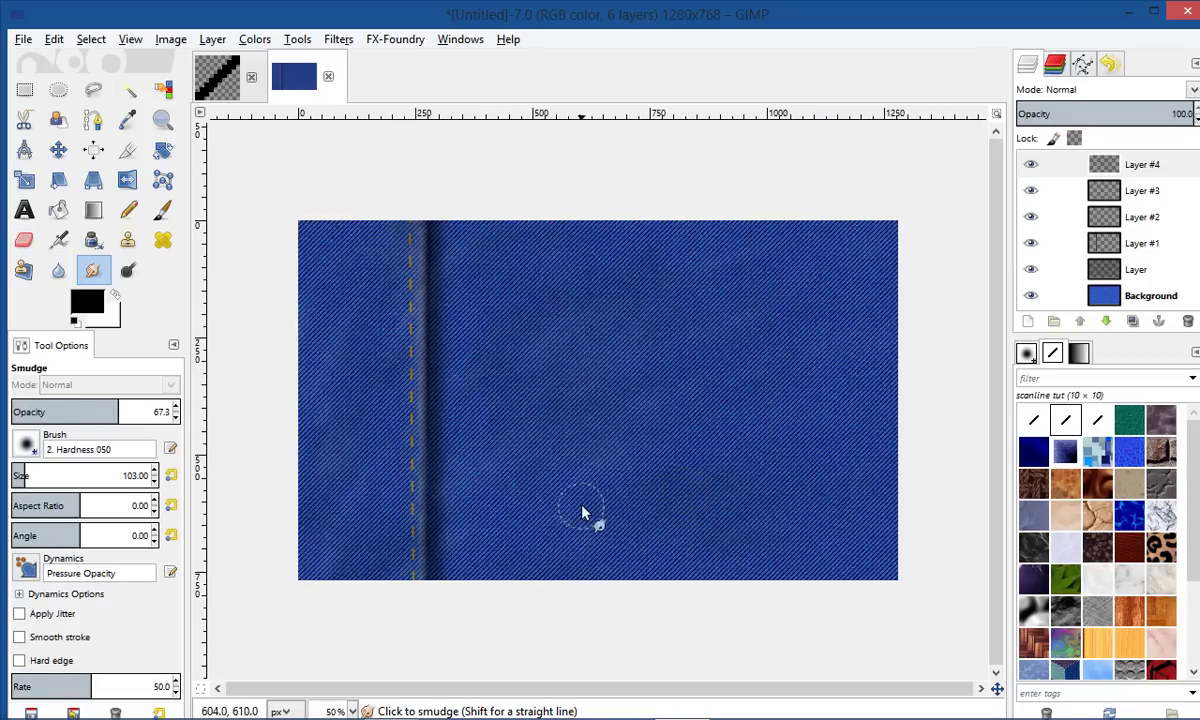